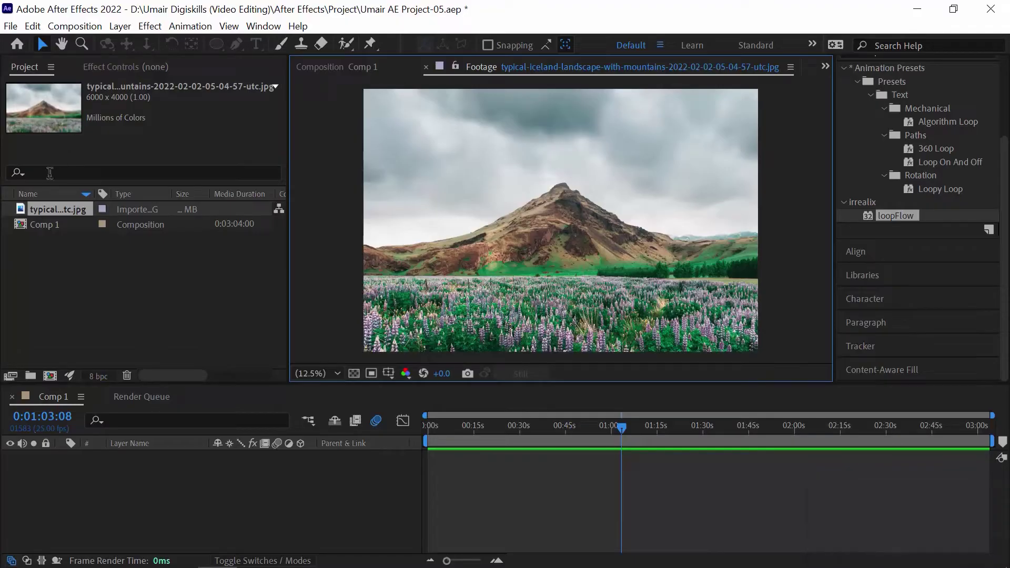
# Add the Iceland landscape image to Comp 1 as a layer and fit it to the composition size
pyautogui.moveTo(21, 204); pyautogui.dragTo(62, 487)
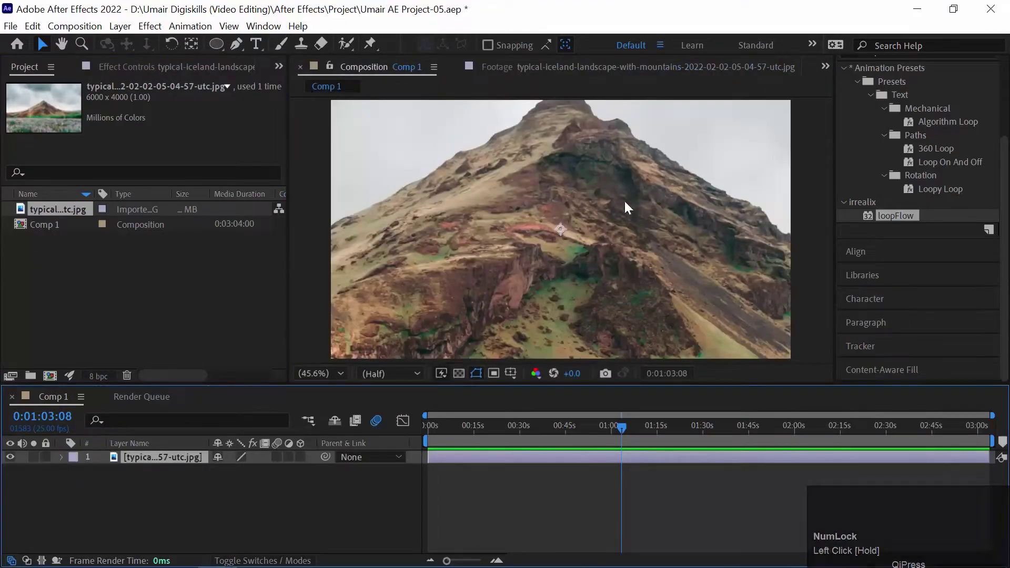
pyautogui.press('s')
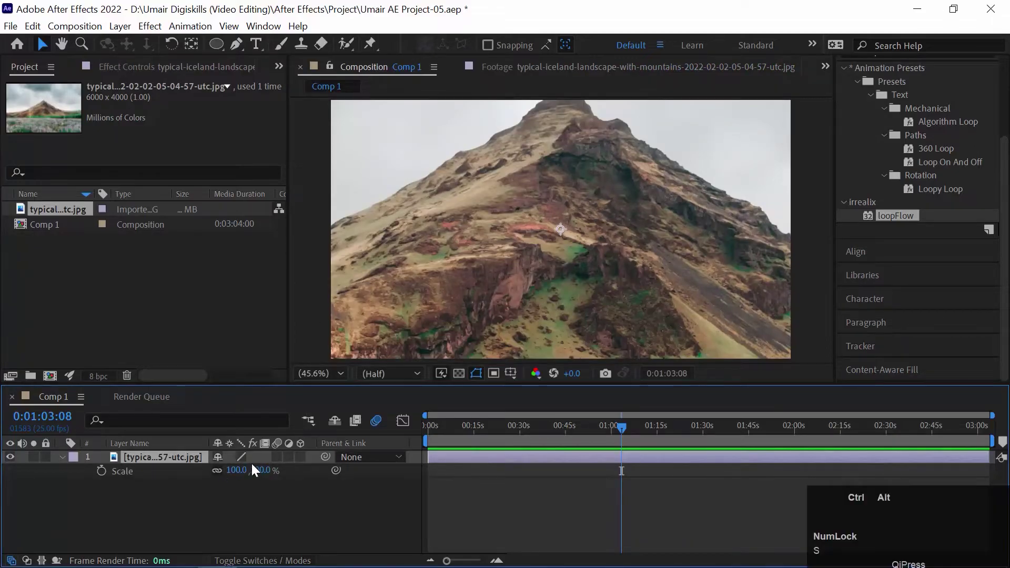
pyautogui.hotkey('ctrl', 'alt', 'f')
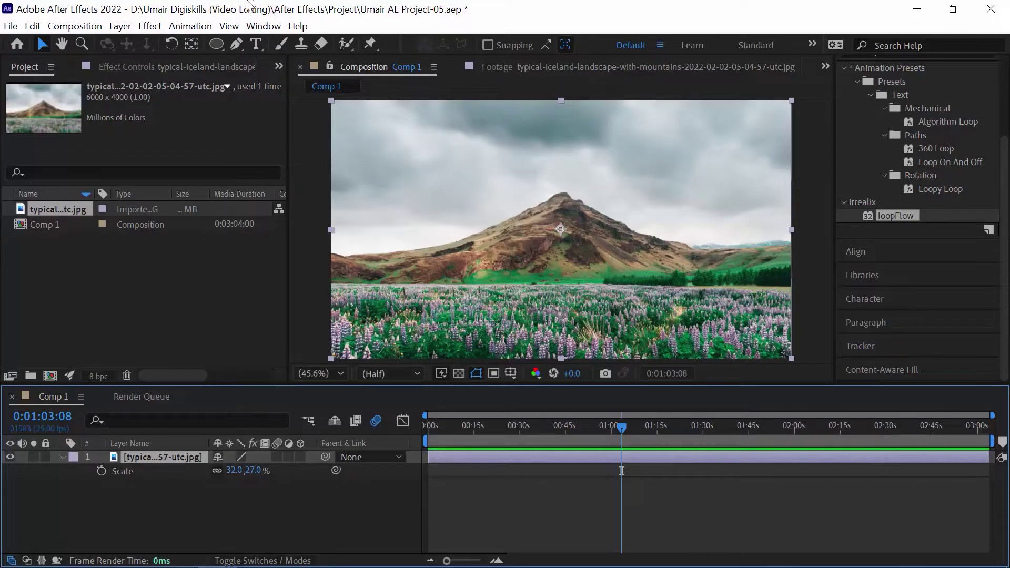
# Start a Pen tool mask on the landscape layer with its first vertex where the ridge meets the image's left edge
pyautogui.click(236, 43)
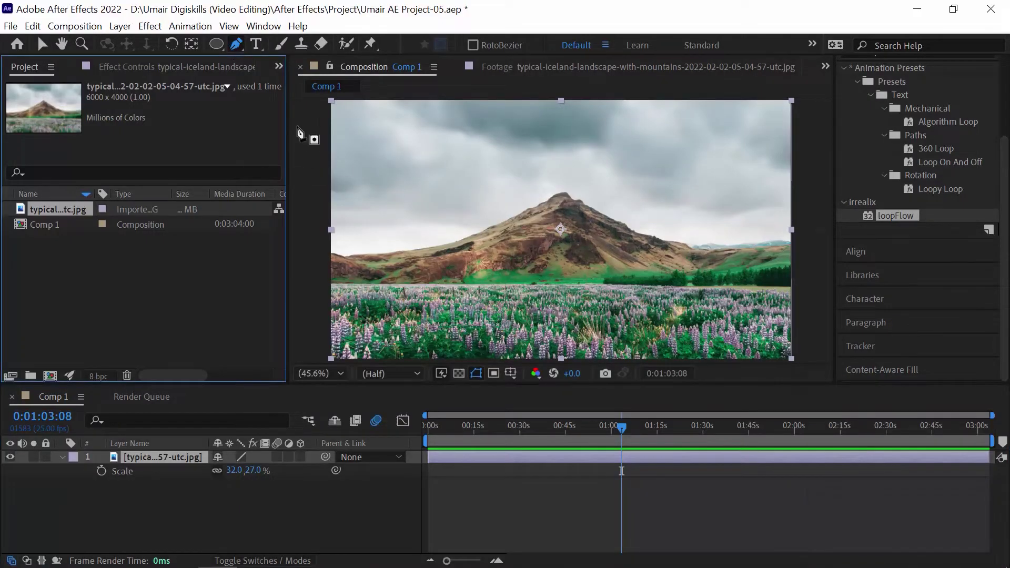
pyautogui.click(330, 134)
pyautogui.hotkey('ctrl', 'z')
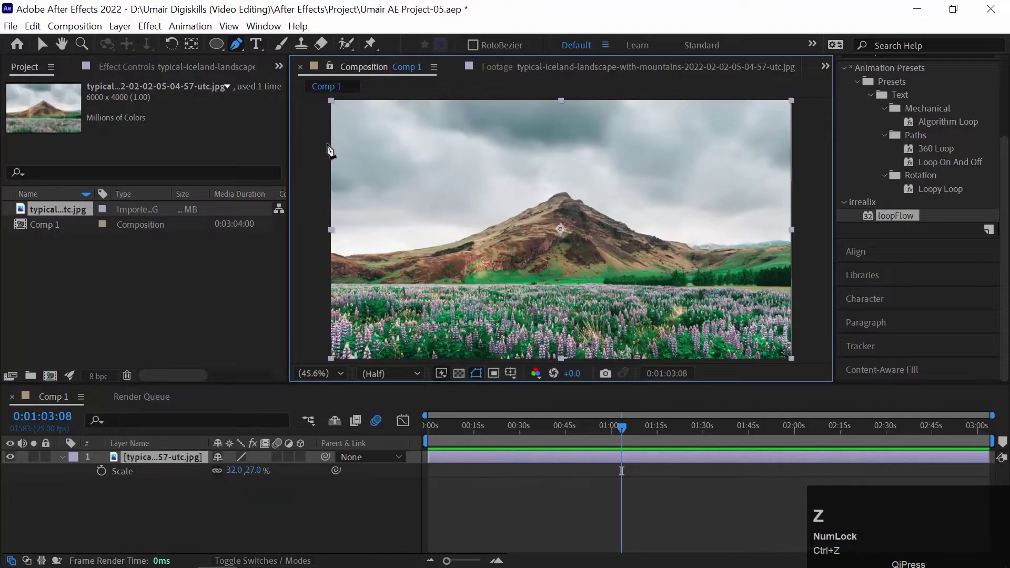
pyautogui.press('`')
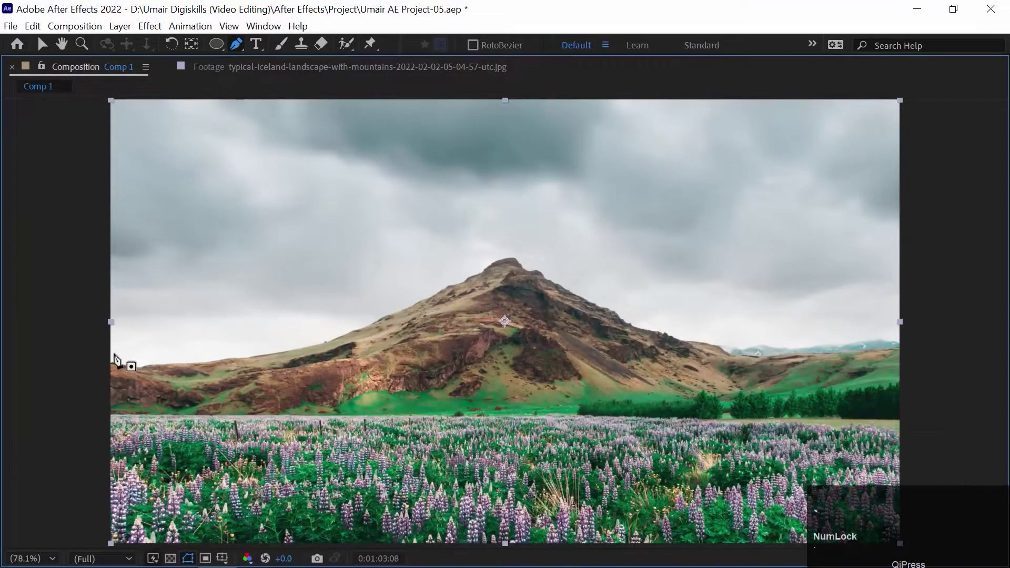
pyautogui.press('.')
pyautogui.press('space')
pyautogui.moveTo(115, 350); pyautogui.dragTo(401, 334)
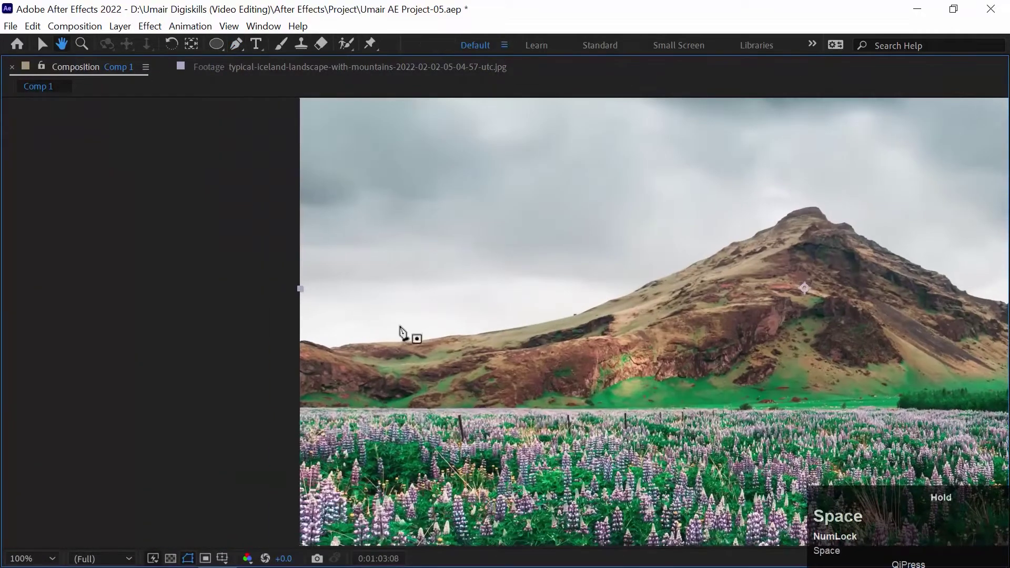
pyautogui.click(299, 342)
# Add a curved mask vertex at the small dip in the ridge near the image's left edge
pyautogui.moveTo(330, 349); pyautogui.dragTo(337, 349)
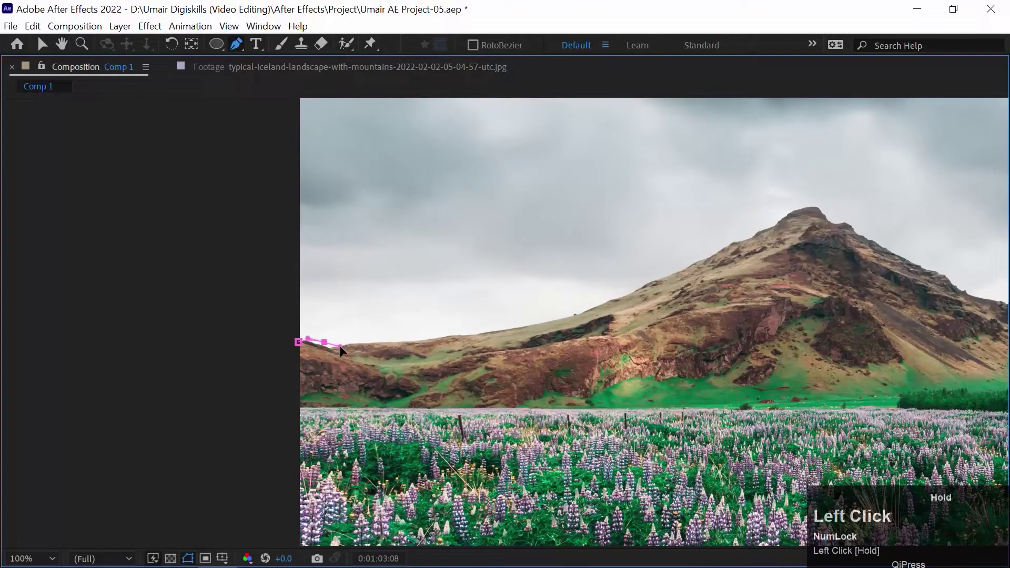
pyautogui.hotkey('ctrl', 'z')
pyautogui.keyDown('ctrl'); pyautogui.click(354, 372); pyautogui.keyUp('ctrl')
pyautogui.keyDown('ctrl'); pyautogui.click(322, 342); pyautogui.keyUp('ctrl')
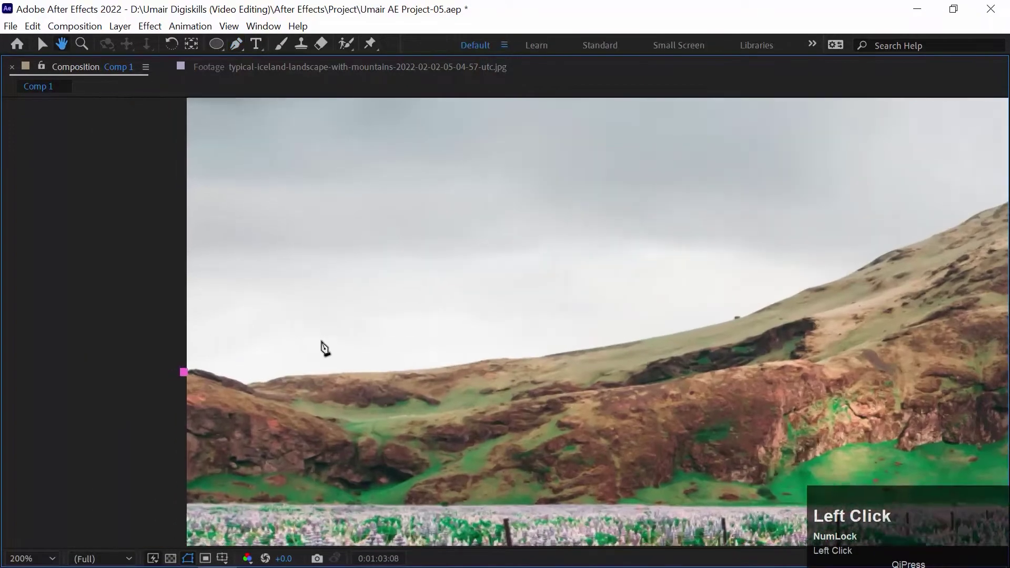
pyautogui.keyDown('ctrl'); pyautogui.click(309, 354); pyautogui.keyUp('ctrl')
pyautogui.moveTo(308, 354); pyautogui.dragTo(684, 317)
pyautogui.press('space')
pyautogui.moveTo(393, 408); pyautogui.dragTo(427, 431)
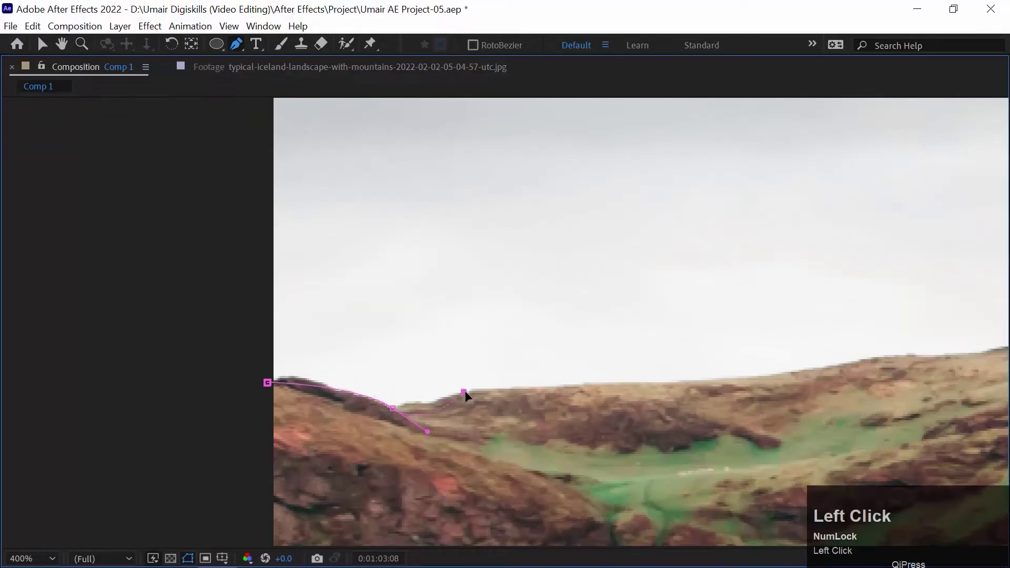
pyautogui.hotkey('ctrl', 'z')
pyautogui.moveTo(428, 432); pyautogui.dragTo(451, 412)
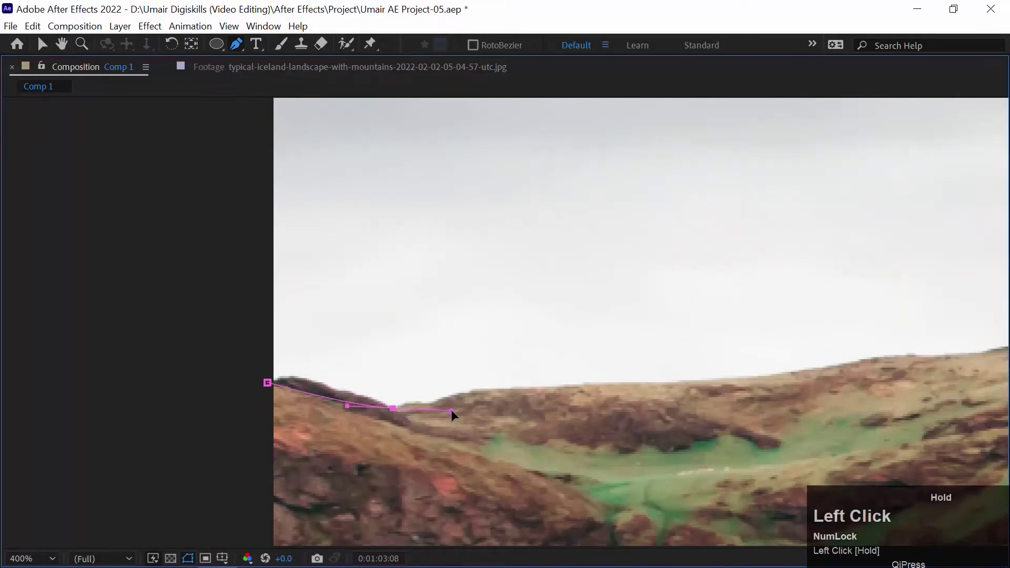
pyautogui.moveTo(346, 407); pyautogui.dragTo(318, 384)
pyautogui.hotkey('ctrl', 'z')
pyautogui.keyDown('alt'); pyautogui.click(437, 422); pyautogui.keyUp('alt')
pyautogui.moveTo(446, 406)
pyautogui.mouseDown()
pyautogui.moveTo(442, 412)
pyautogui.moveTo(459, 393)
pyautogui.mouseUp()
pyautogui.hotkey('ctrl', 'z')
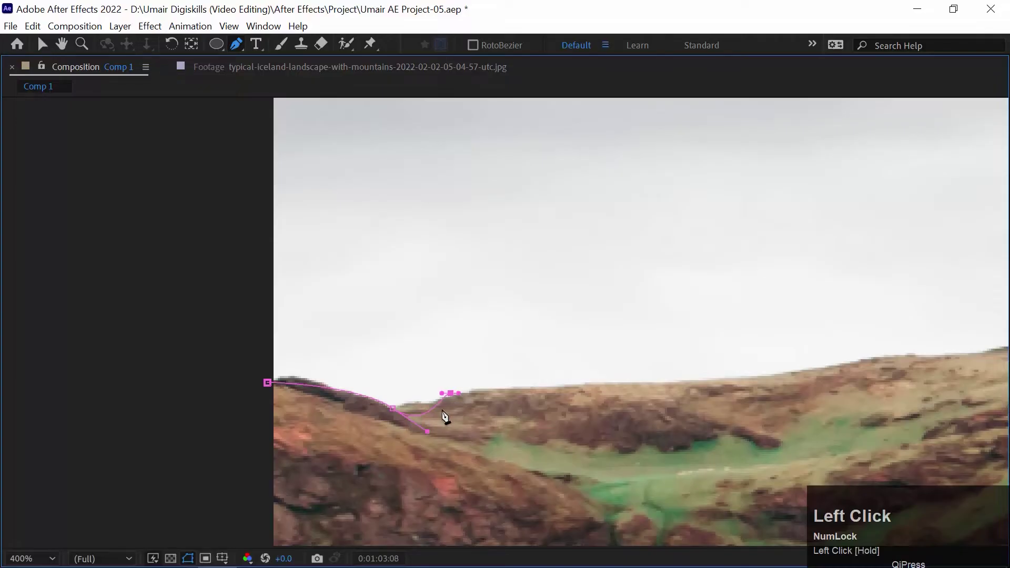
pyautogui.hotkey('ctrl', 'z')
# Bend the dip vertex's outgoing handle along the ridge and add two more vertices on the low rise beyond it
pyautogui.moveTo(428, 432); pyautogui.dragTo(441, 407)
pyautogui.click(475, 393)
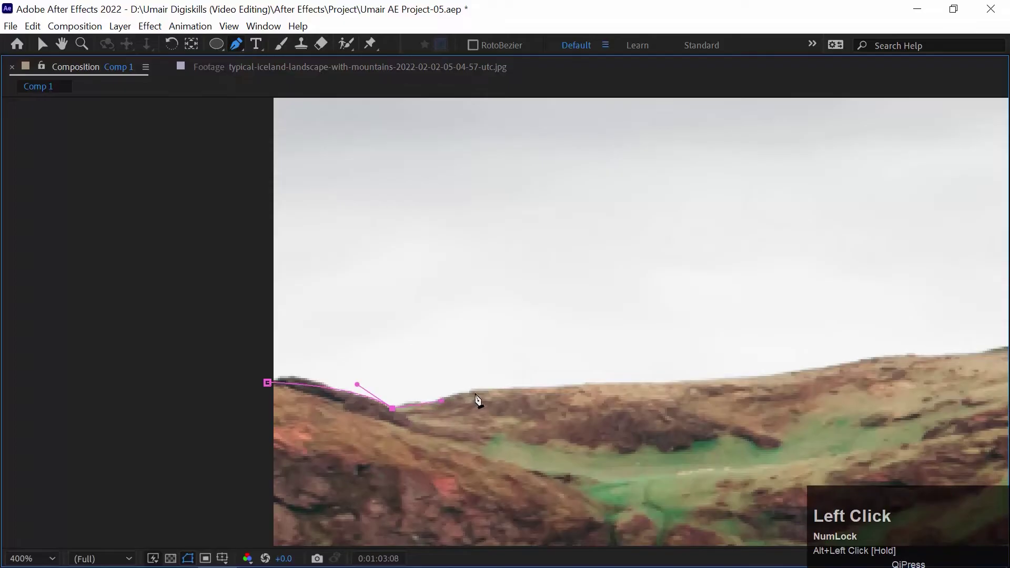
pyautogui.click(724, 378)
pyautogui.moveTo(859, 390); pyautogui.dragTo(415, 386)
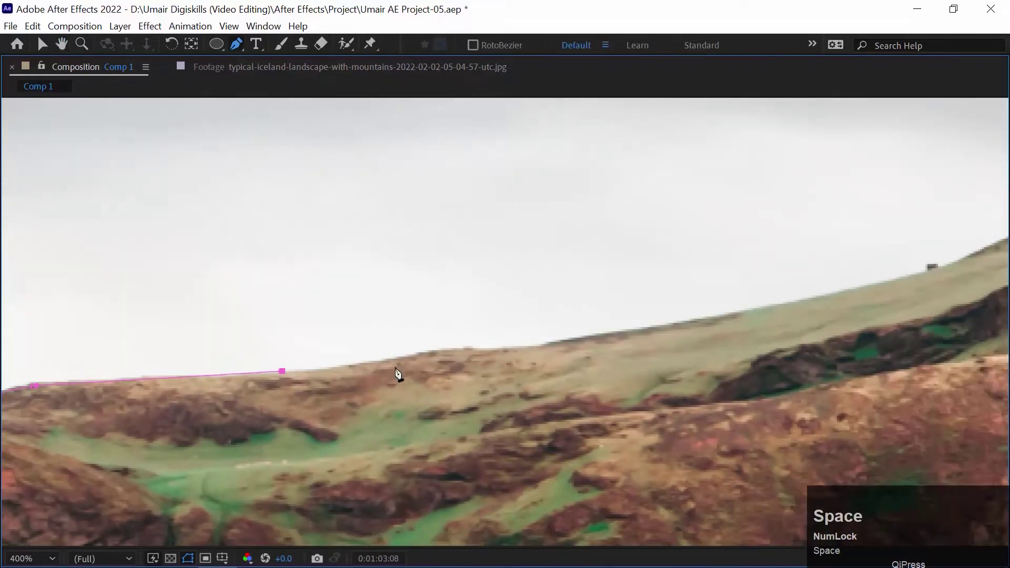
# Add a curved vertex farther along the ridge, align its outgoing handle with the slope, and place the next vertex at the small rock
pyautogui.moveTo(540, 350); pyautogui.dragTo(600, 354)
pyautogui.moveTo(819, 300); pyautogui.dragTo(602, 352)
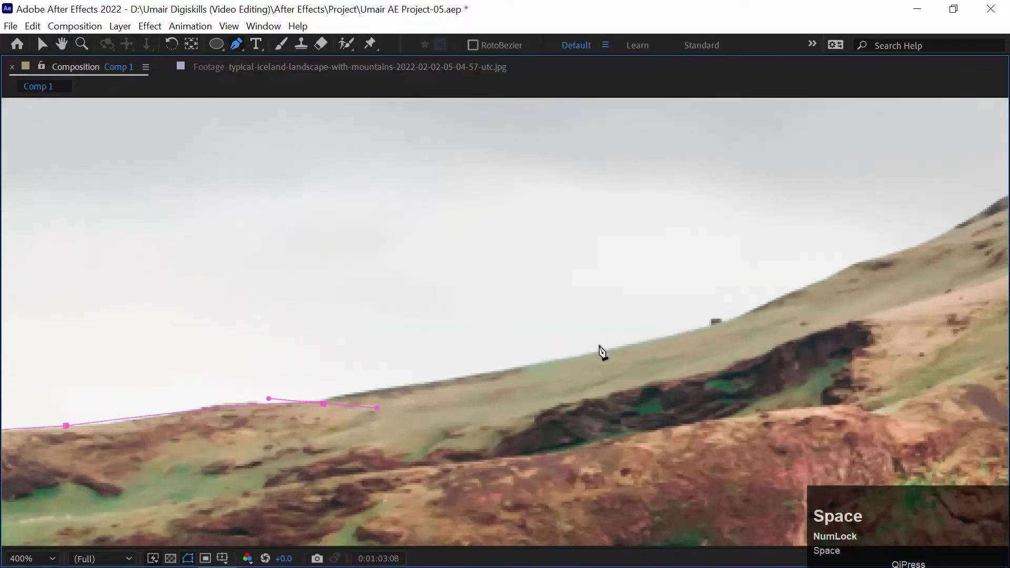
pyautogui.moveTo(377, 408); pyautogui.dragTo(384, 383)
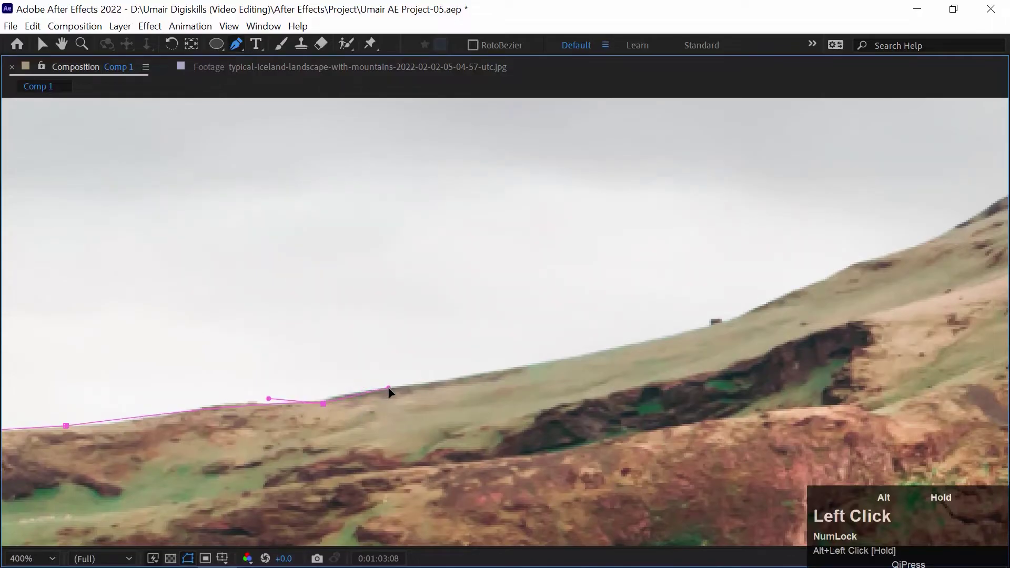
pyautogui.click(717, 322)
# Continue the mask outline up the mountain's left slope toward the summit
pyautogui.moveTo(720, 328); pyautogui.dragTo(304, 462)
pyautogui.moveTo(505, 372); pyautogui.dragTo(323, 442)
pyautogui.click(547, 327)
pyautogui.moveTo(540, 322); pyautogui.dragTo(350, 411)
pyautogui.moveTo(742, 408); pyautogui.dragTo(311, 329)
# Continue the mask outline along the mountain's skyline and down its right slope, adjusting vertex handles to follow the edge
pyautogui.moveTo(240, 255); pyautogui.dragTo(256, 243)
pyautogui.keyDown('alt'); pyautogui.click(270, 292); pyautogui.keyUp('alt')
pyautogui.keyDown('alt'); pyautogui.click(256, 243); pyautogui.keyUp('alt')
pyautogui.hotkey('ctrl', 'z')
pyautogui.moveTo(422, 323); pyautogui.dragTo(203, 221)
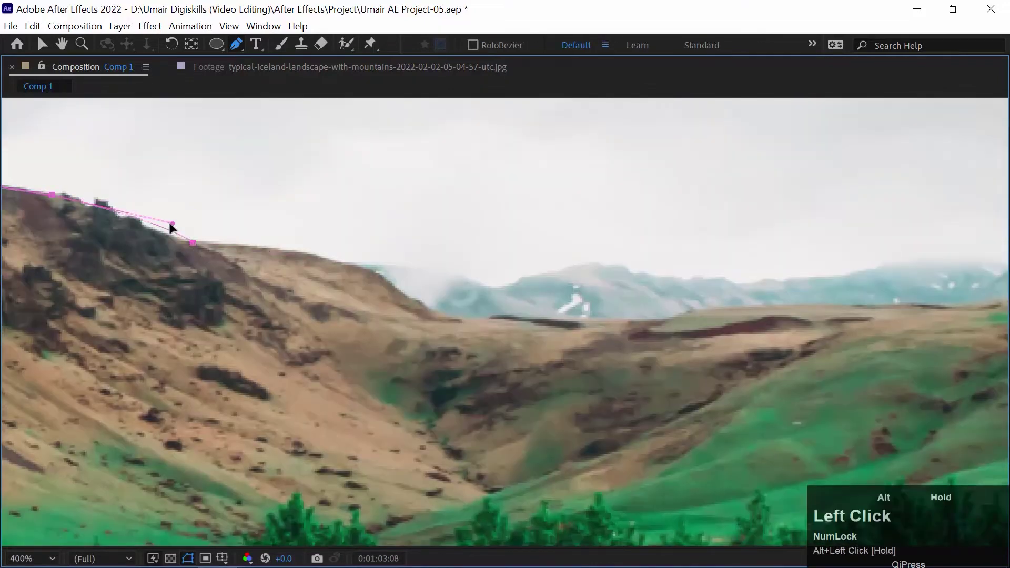
# Trace the mask along the low hills in front of the distant mountains up to the image's right edge
pyautogui.scroll(-3, 442, 378)
pyautogui.scroll(3, 442, 379)
pyautogui.moveTo(379, 376); pyautogui.dragTo(235, 367)
pyautogui.click(235, 334)
pyautogui.moveTo(420, 387); pyautogui.dragTo(259, 368)
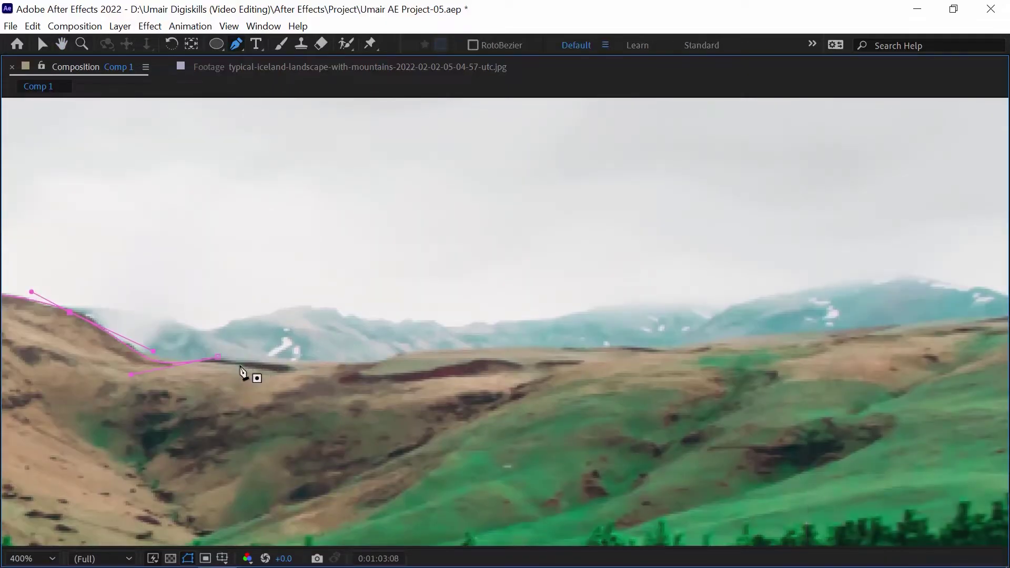
pyautogui.moveTo(104, 361); pyautogui.dragTo(181, 363)
pyautogui.hotkey('ctrl', 'z')
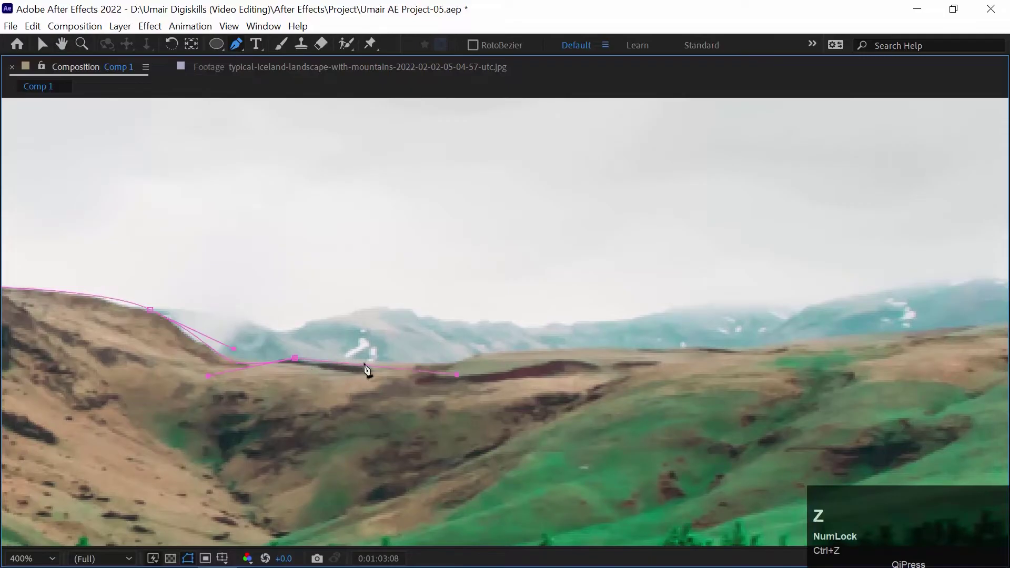
pyautogui.moveTo(810, 384); pyautogui.dragTo(336, 358)
pyautogui.click(556, 318)
pyautogui.moveTo(538, 270)
pyautogui.mouseDown()
pyautogui.moveTo(597, 351)
pyautogui.moveTo(535, 441)
pyautogui.moveTo(533, 280)
pyautogui.mouseUp()
# Run the mask around the image's two lower corners and close it at the first vertex
pyautogui.scroll(-2, 489, 447)
pyautogui.scroll(-6, 528, 321)
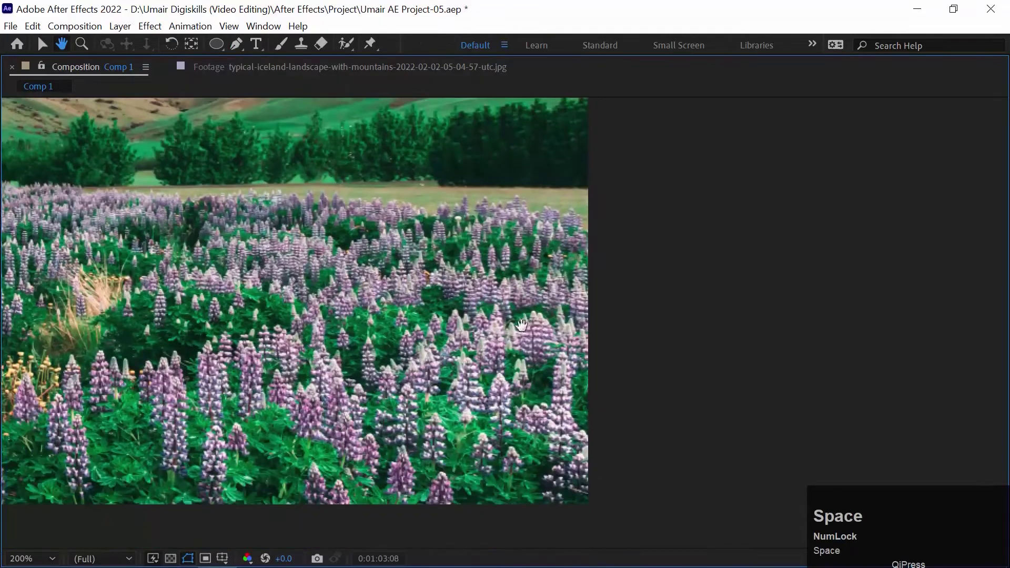
pyautogui.click(596, 515)
pyautogui.scroll(2, 710, 413)
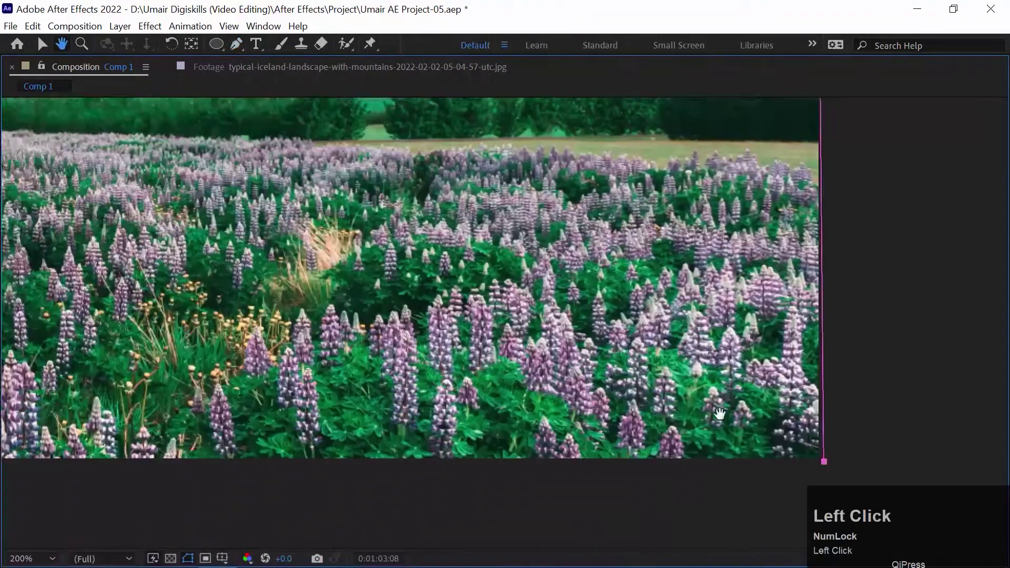
pyautogui.moveTo(584, 392); pyautogui.dragTo(732, 419)
pyautogui.keyDown('shift'); pyautogui.click(157, 462); pyautogui.keyUp('shift')
pyautogui.moveTo(112, 417); pyautogui.dragTo(231, 345)
pyautogui.click(255, 298)
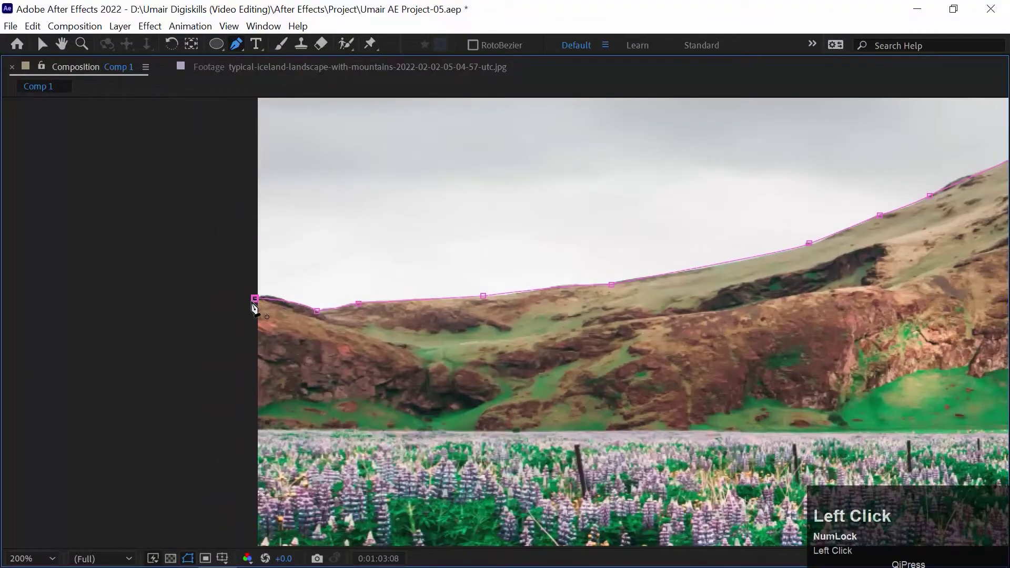
pyautogui.hotkey('ctrl', '-')
pyautogui.hotkey('ctrl', '-')
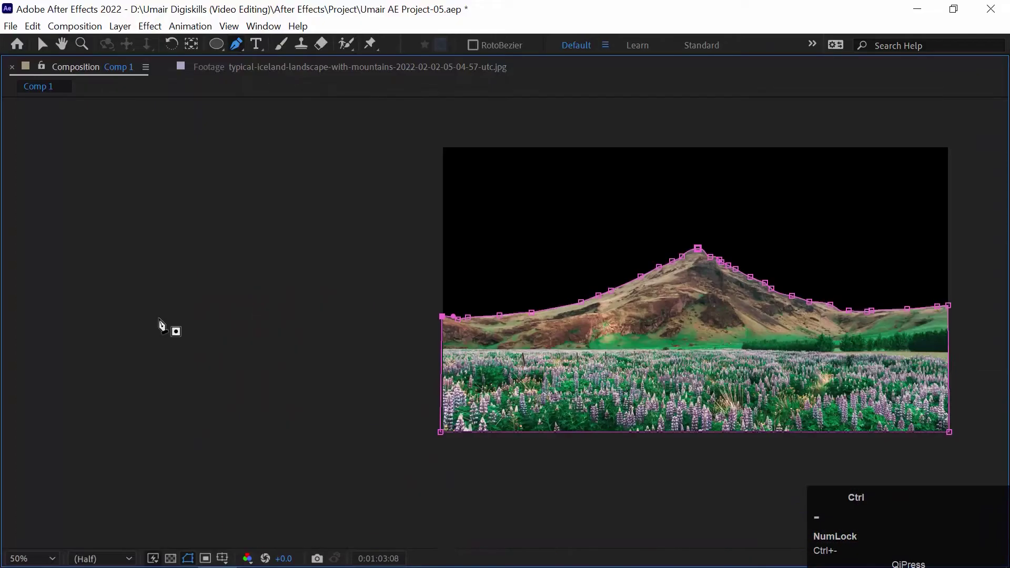
pyautogui.click(113, 558)
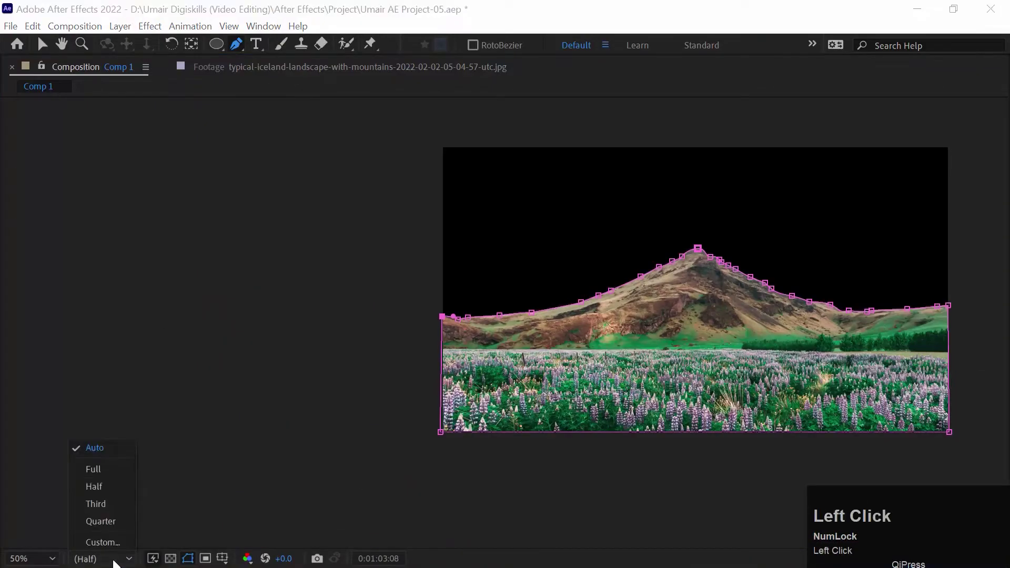
pyautogui.click(126, 450)
pyautogui.click(225, 444)
pyautogui.click(32, 558)
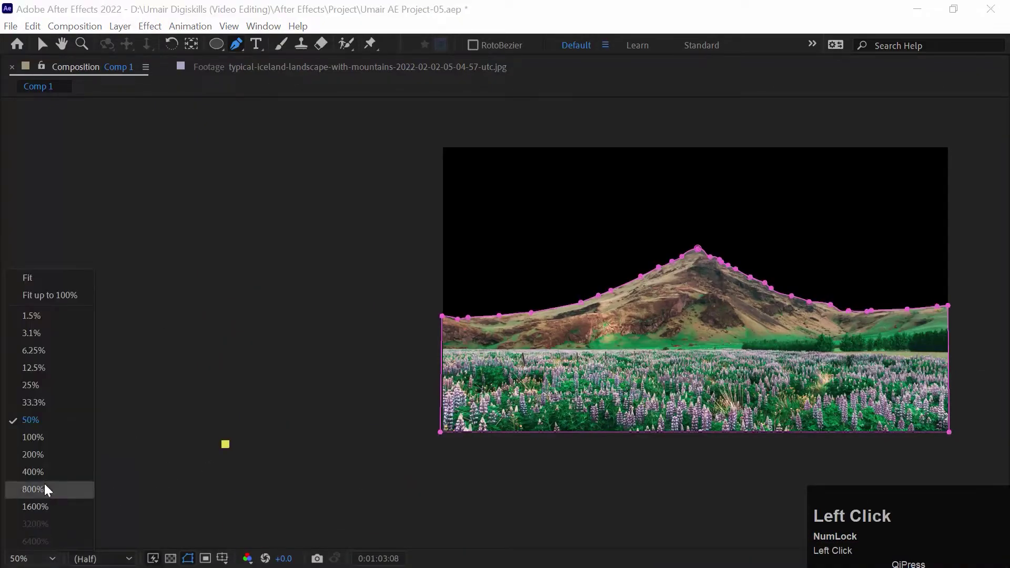
pyautogui.click(190, 427)
pyautogui.hotkey('ctrl', 'z')
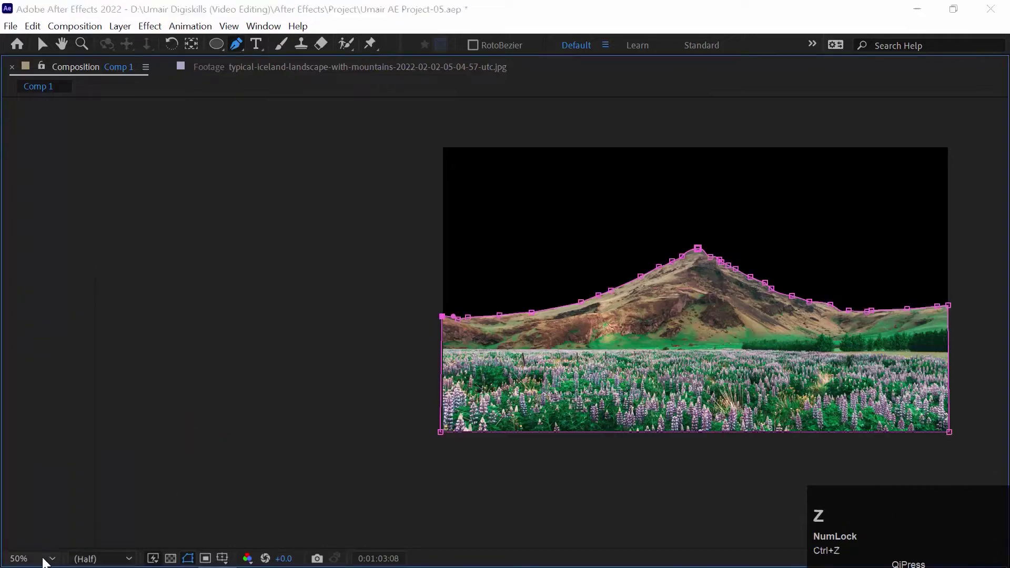
# Fit the composition in the viewer and restore the normal workspace layout
pyautogui.click(32, 559)
pyautogui.click(47, 277)
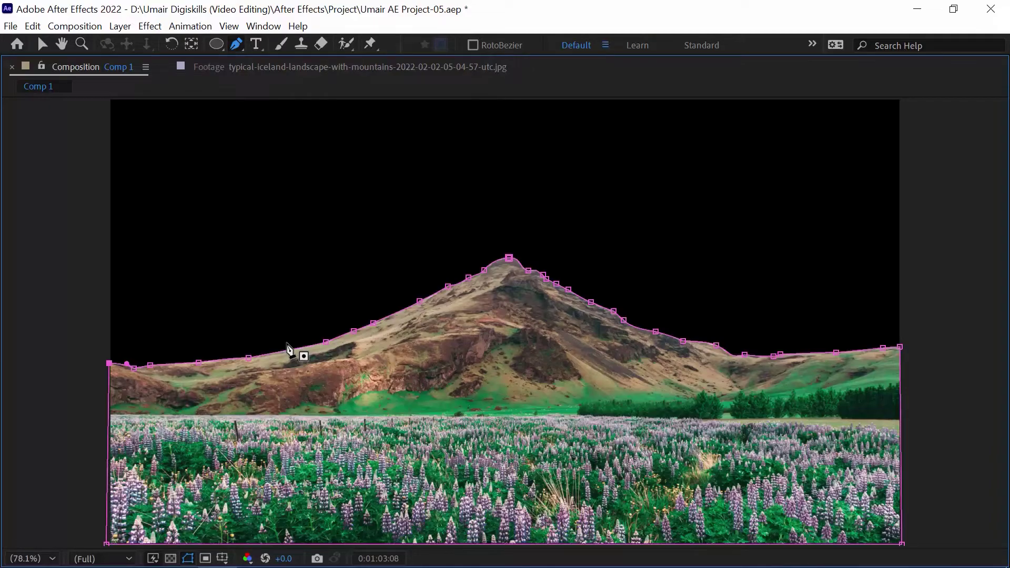
pyautogui.press('`')
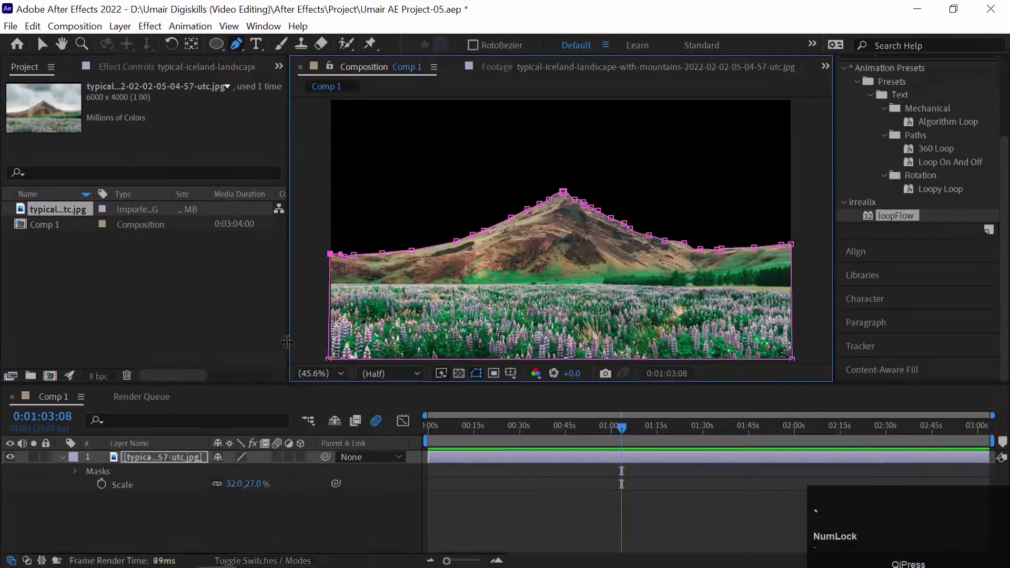
# Create a royal blue solid layer at the composition's size and place it beneath the masked landscape layer
pyautogui.click(152, 526)
pyautogui.rightClick(90, 506)
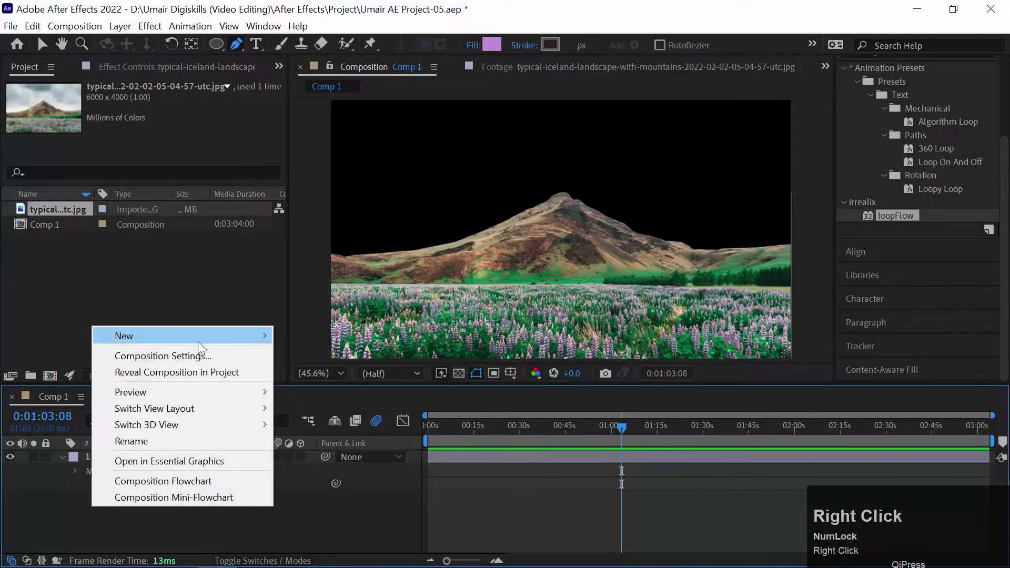
pyautogui.moveTo(198, 342)
pyautogui.click(346, 373)
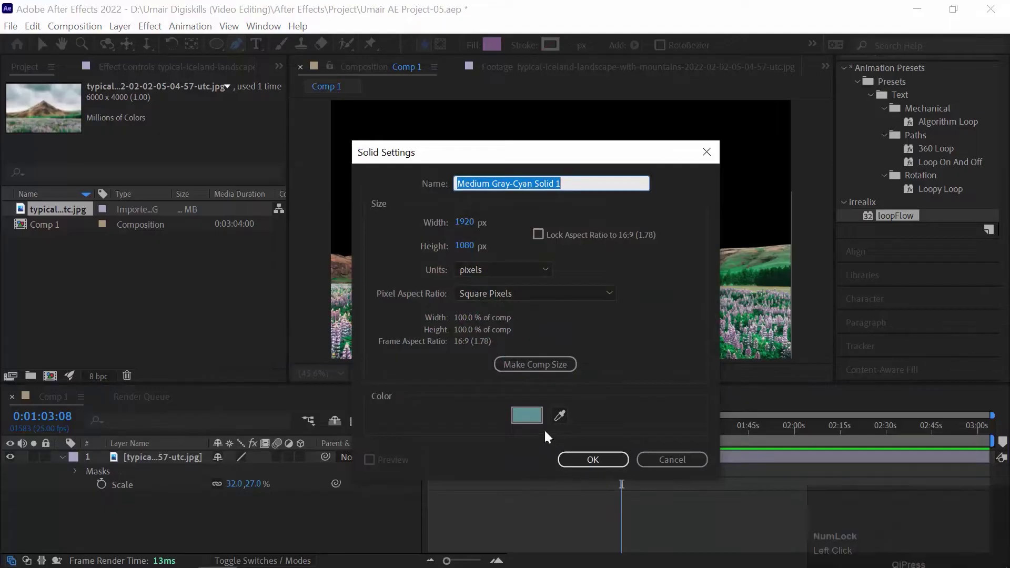
pyautogui.click(526, 416)
pyautogui.moveTo(836, 226)
pyautogui.mouseDown()
pyautogui.moveTo(831, 202)
pyautogui.moveTo(828, 233)
pyautogui.moveTo(837, 171)
pyautogui.mouseUp()
pyautogui.click(961, 133)
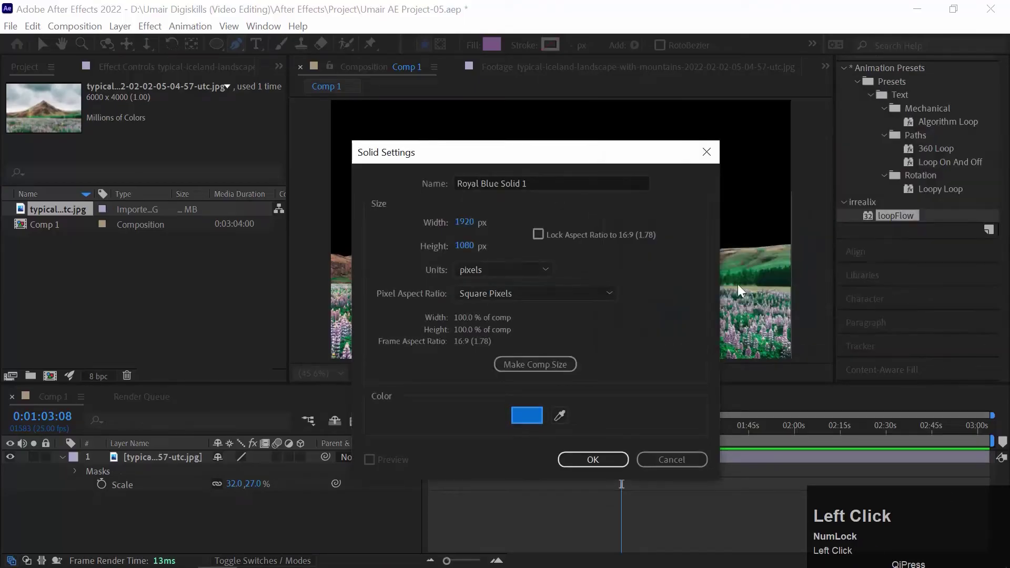
pyautogui.click(592, 459)
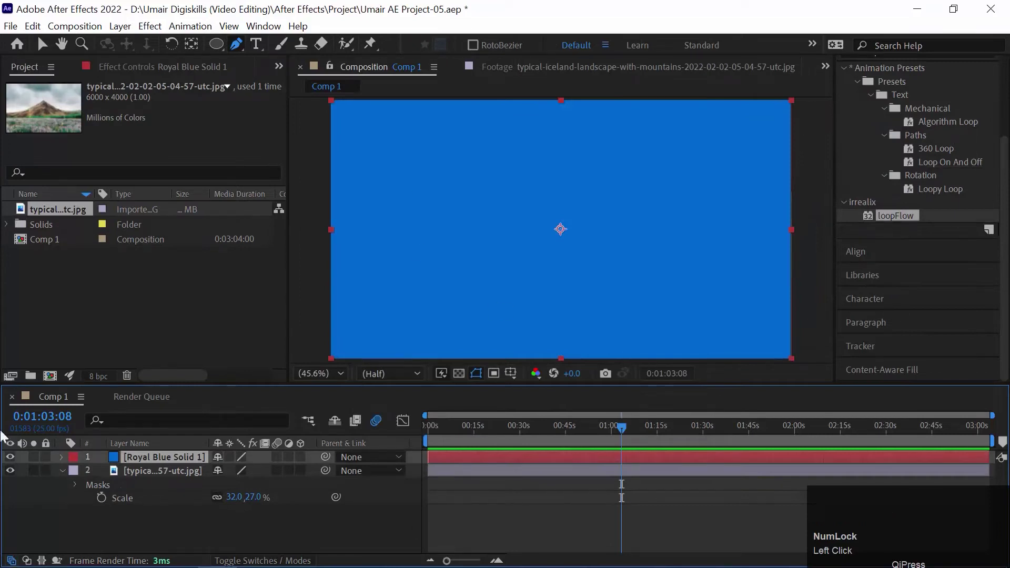
pyautogui.click(115, 471)
pyautogui.moveTo(115, 466); pyautogui.dragTo(120, 454)
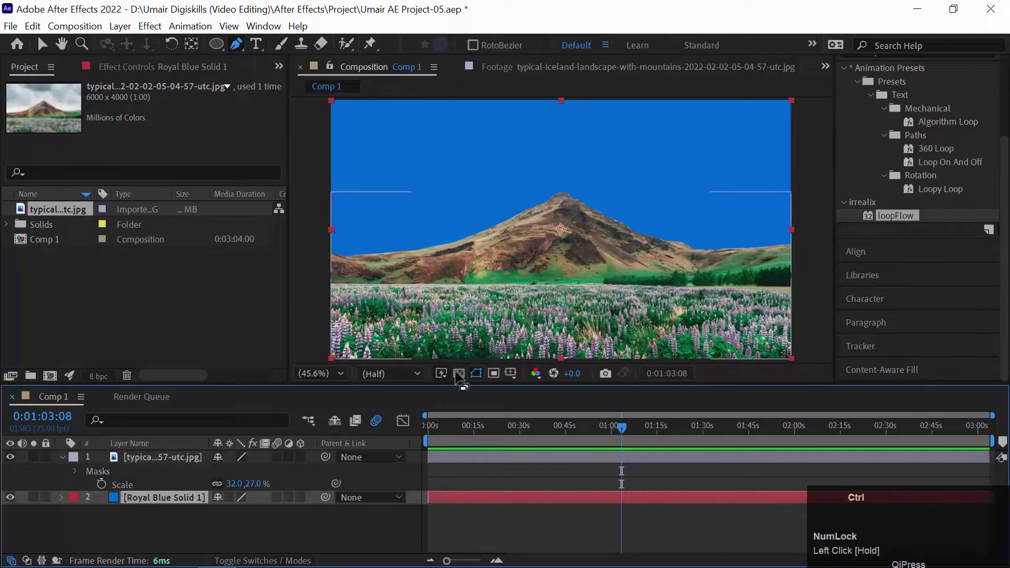
# Find the Gradient Ramp effect and apply it to the royal blue solid
pyautogui.click(848, 68)
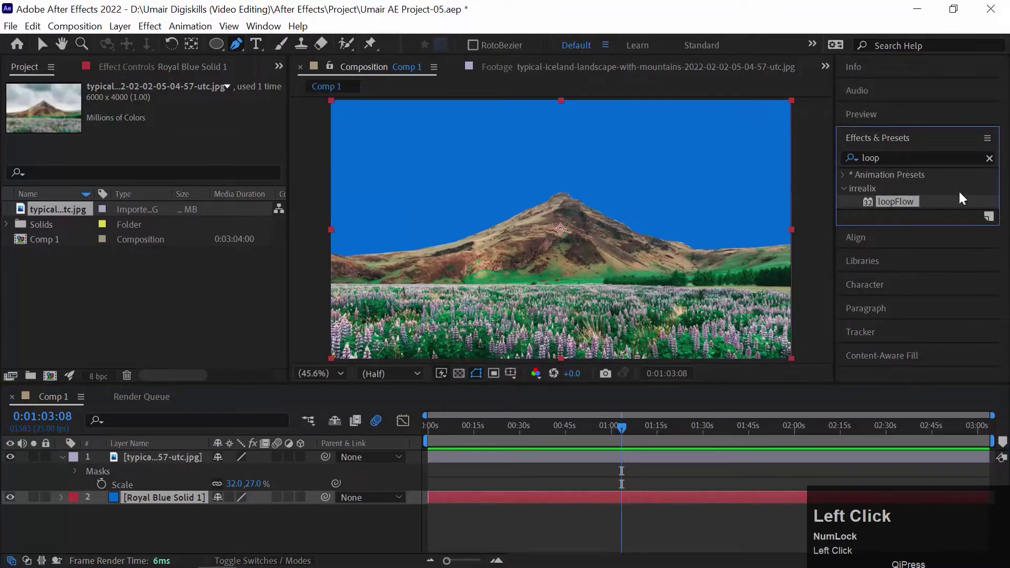
pyautogui.click(989, 159)
pyautogui.click(897, 157)
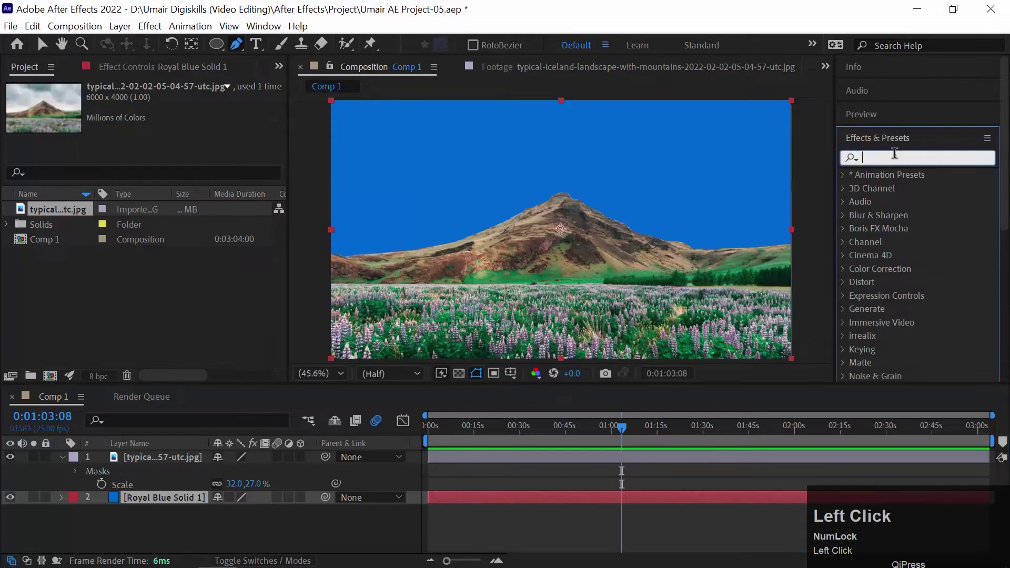
pyautogui.write('gradi')
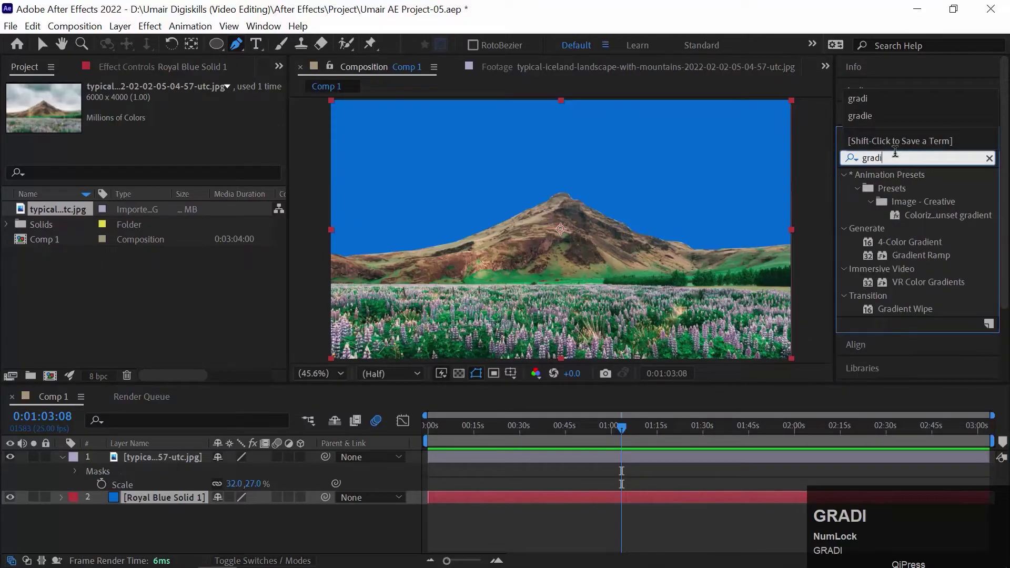
pyautogui.write('ent')
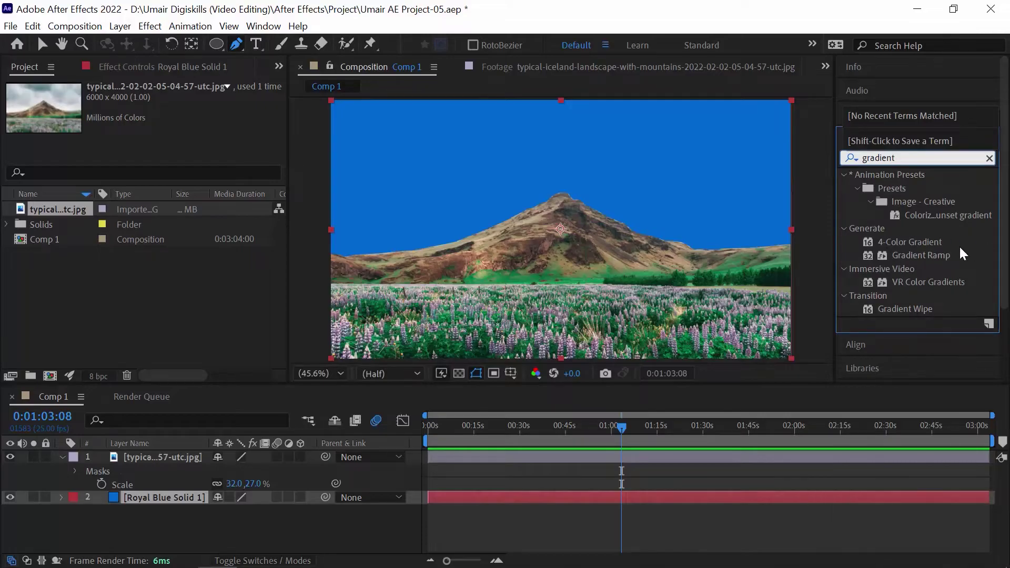
pyautogui.scroll(-1, 884, 230)
pyautogui.click(884, 226)
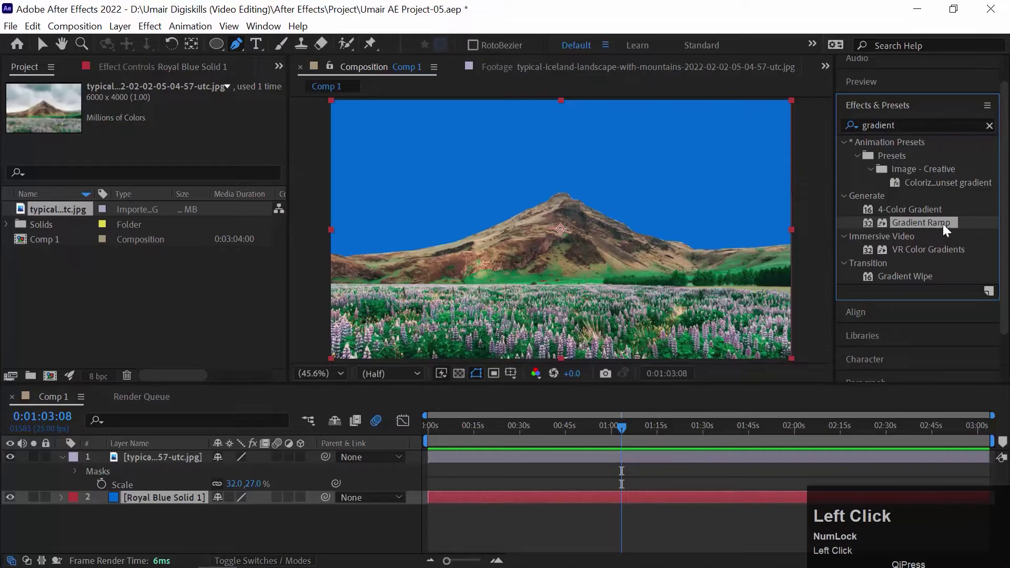
pyautogui.doubleClick(910, 219)
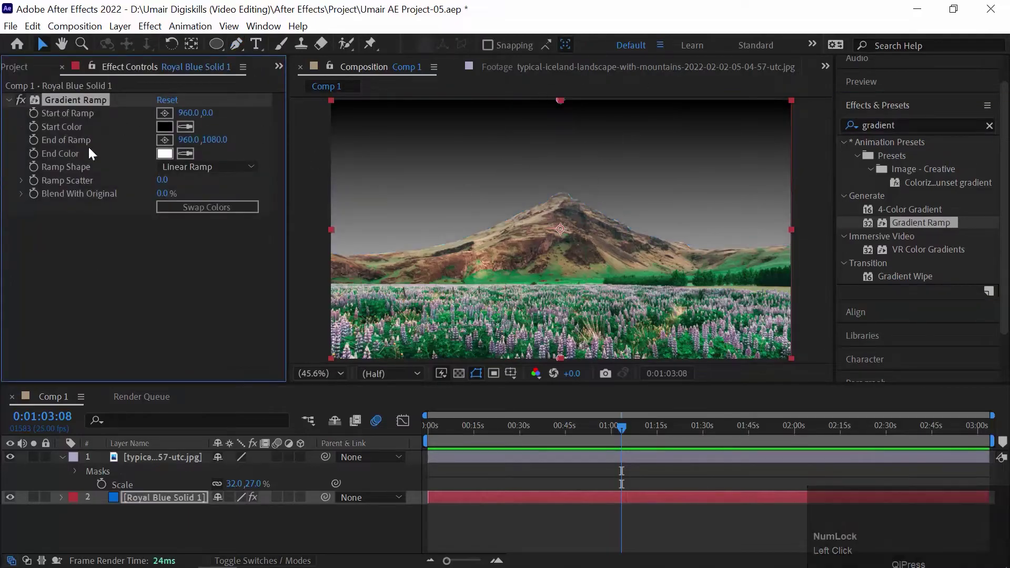
# Set the Gradient Ramp's start color to a deep blue
pyautogui.click(162, 124)
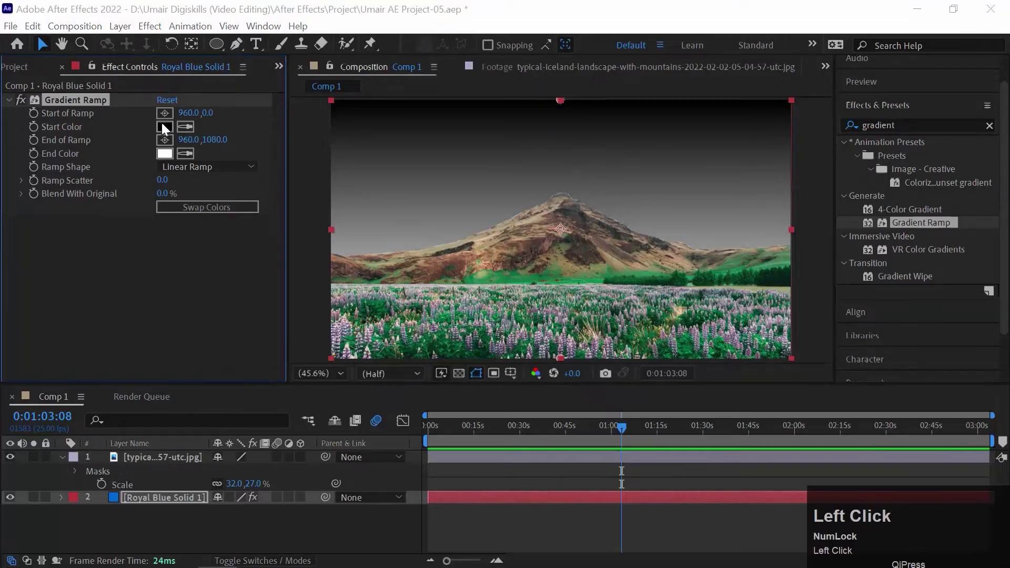
pyautogui.moveTo(846, 193); pyautogui.dragTo(841, 209)
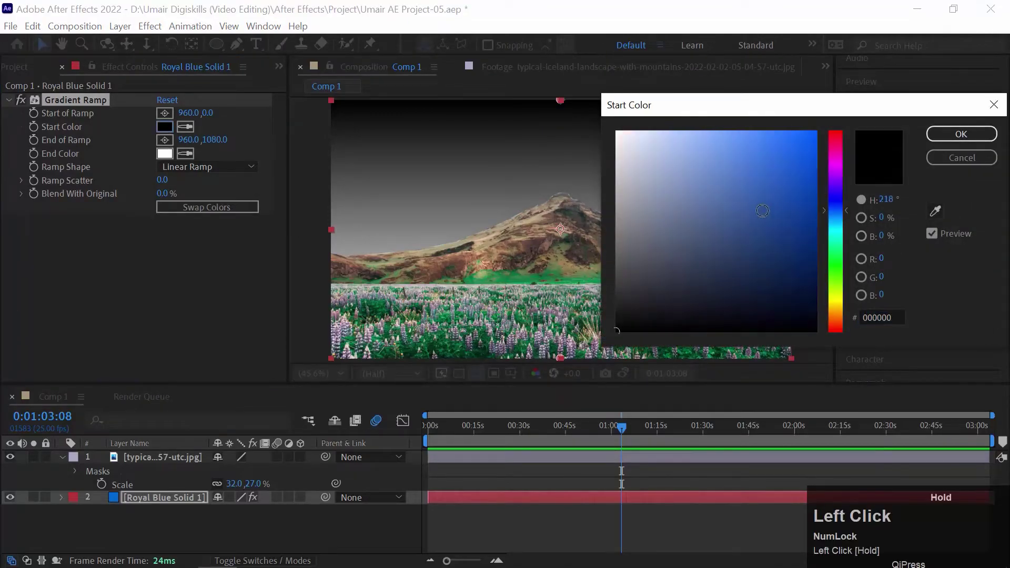
pyautogui.click(815, 183)
pyautogui.moveTo(877, 190)
pyautogui.mouseDown()
pyautogui.moveTo(884, 185)
pyautogui.moveTo(886, 194)
pyautogui.moveTo(896, 176)
pyautogui.mouseUp()
pyautogui.click(961, 134)
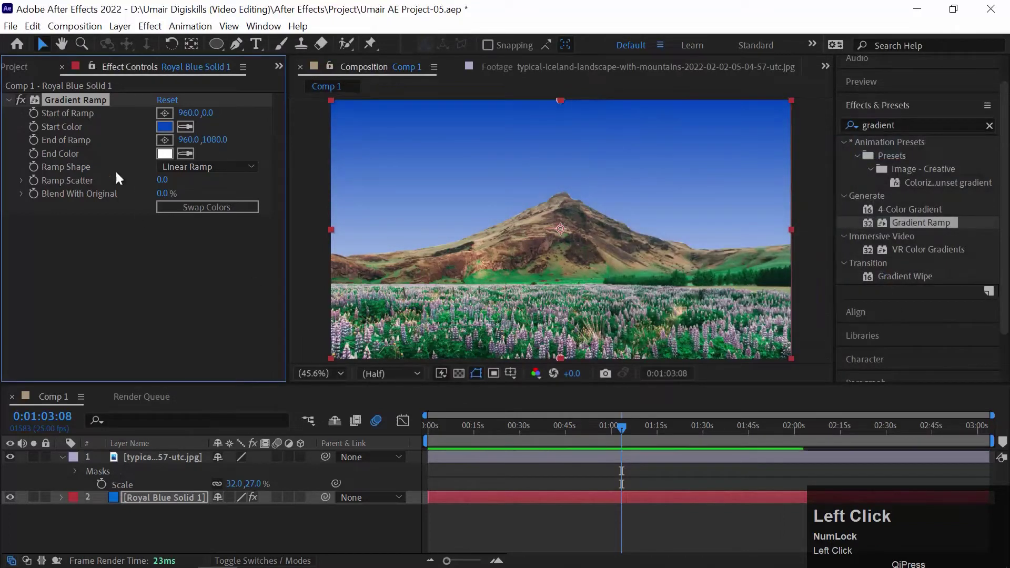
# Keep the ramp's start at 960, 0 and set the end of the ramp to 960, 1201
pyautogui.moveTo(188, 113); pyautogui.dragTo(446, 98)
pyautogui.hotkey('ctrl', 'z')
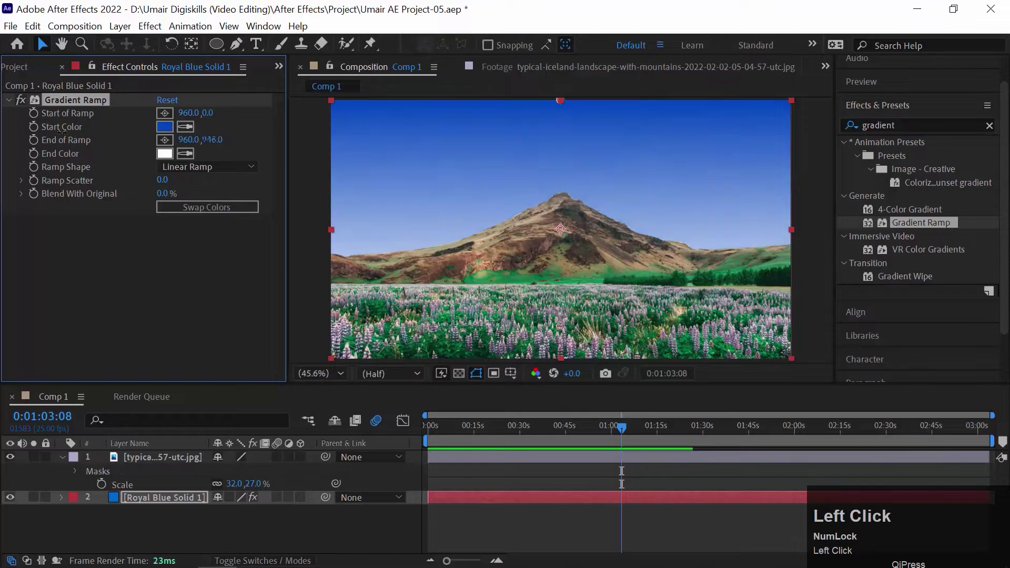
pyautogui.moveTo(213, 139); pyautogui.dragTo(411, 67)
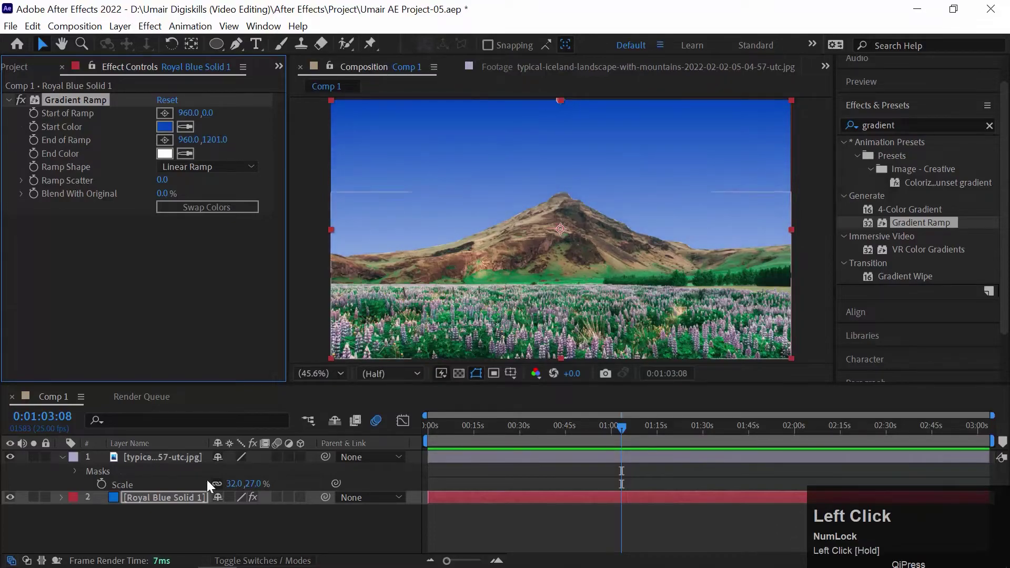
# Add a Fractal Noise effect to the royal blue solid and move that layer above the landscape layer
pyautogui.click(153, 498)
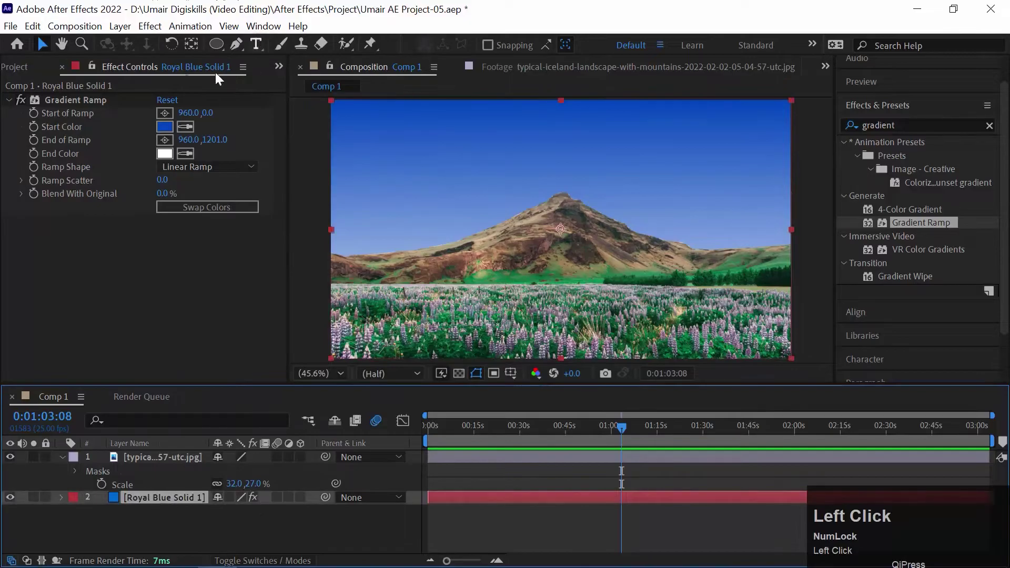
pyautogui.click(151, 26)
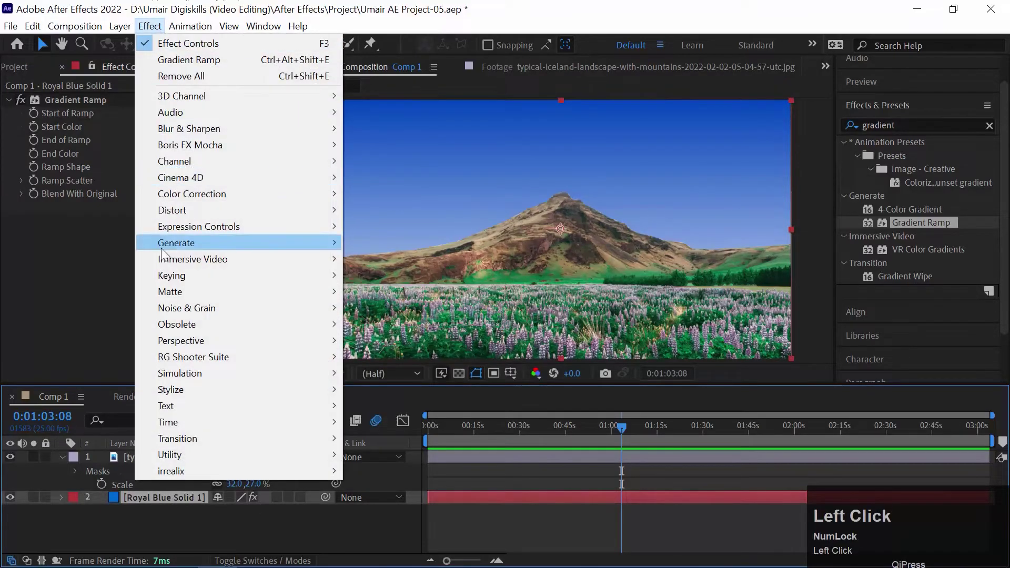
pyautogui.moveTo(220, 307)
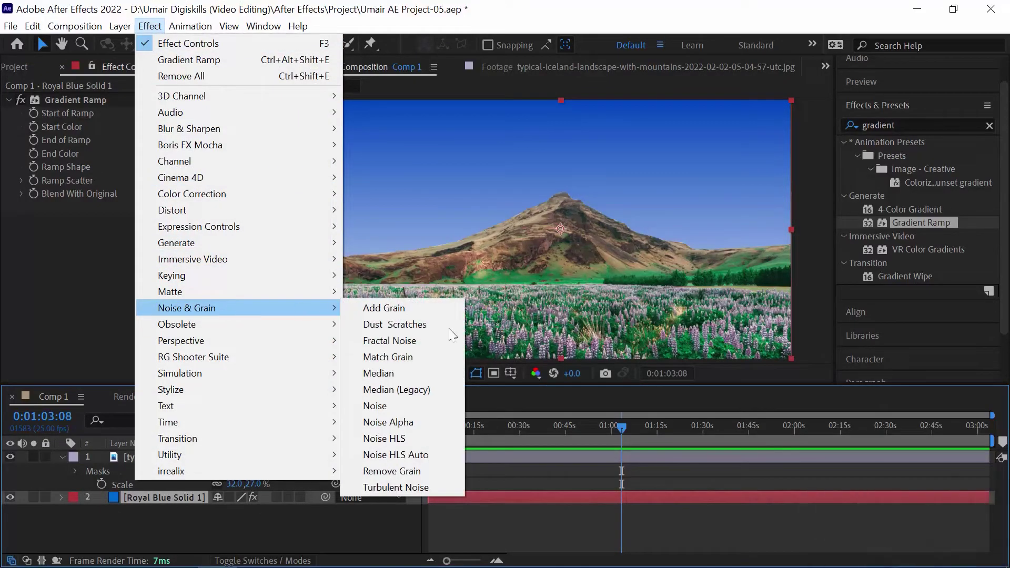
pyautogui.click(417, 342)
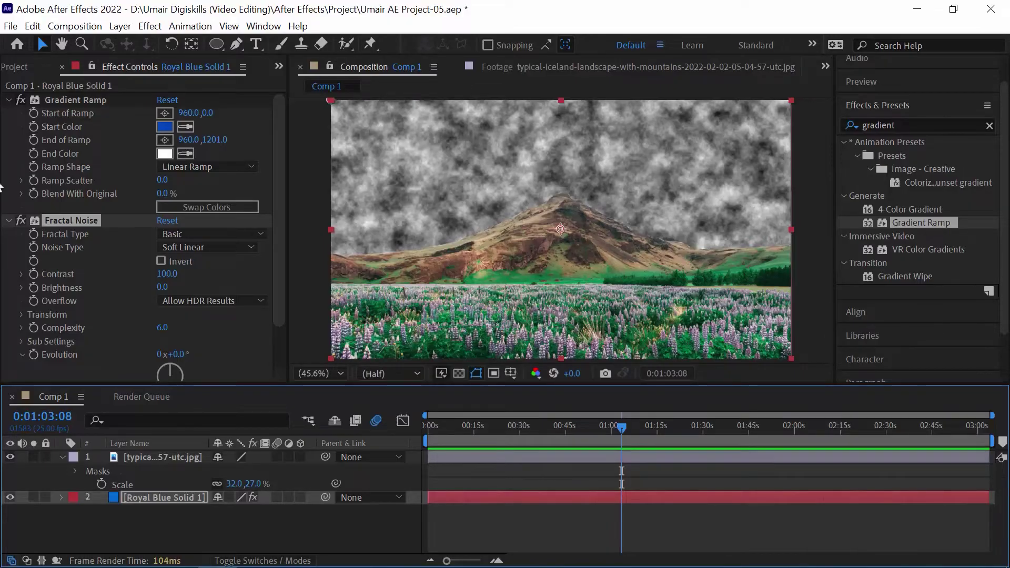
pyautogui.moveTo(116, 498); pyautogui.dragTo(120, 451)
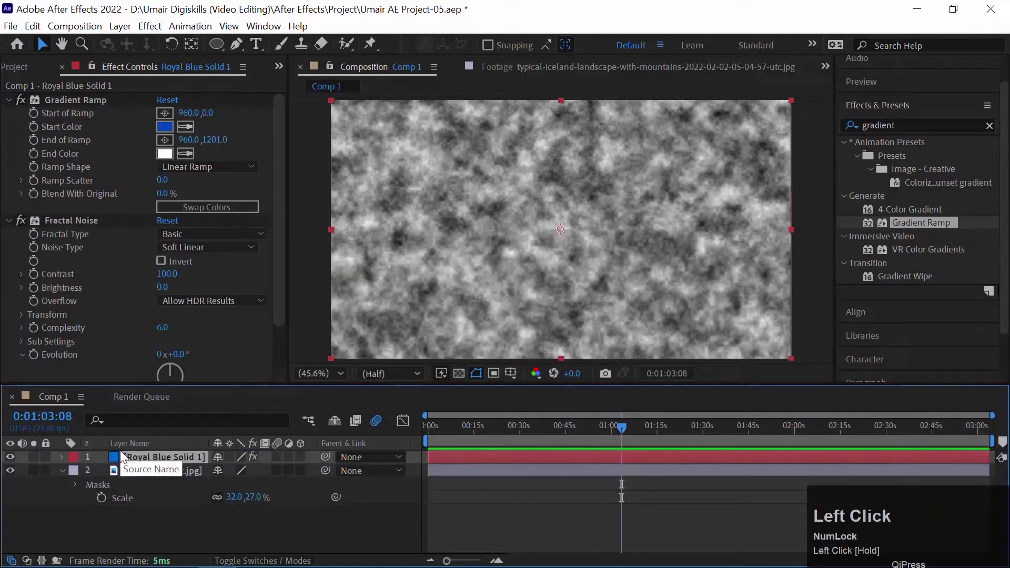
# Set the Fractal Noise's fractal type to Terrain and its noise type to Spline
pyautogui.click(447, 425)
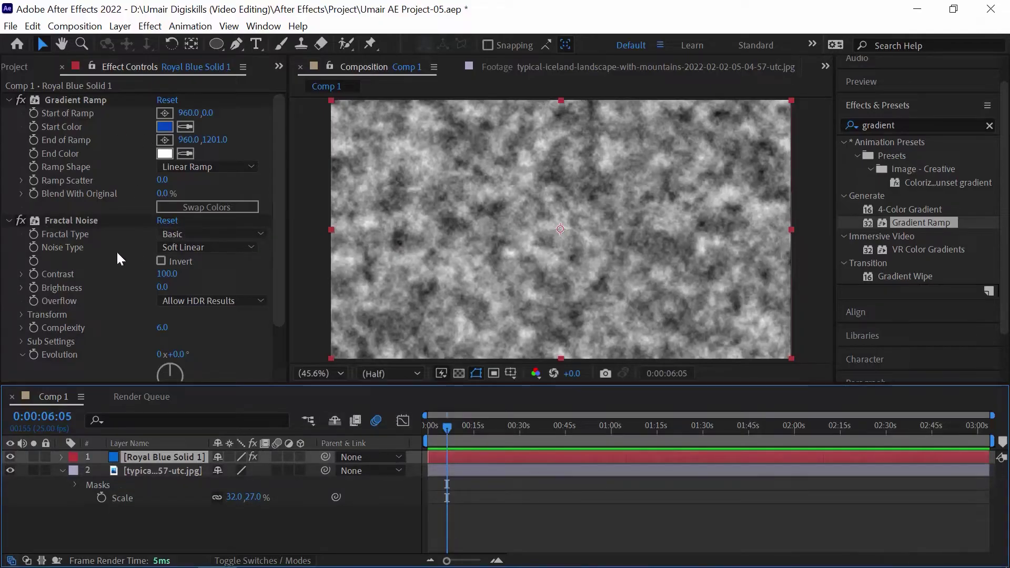
pyautogui.click(192, 235)
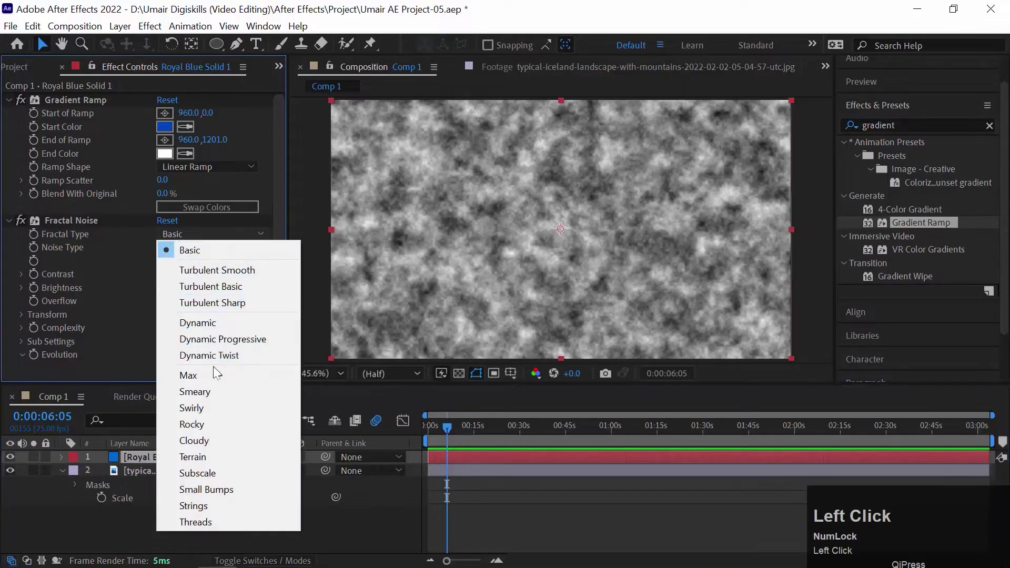
pyautogui.click(216, 455)
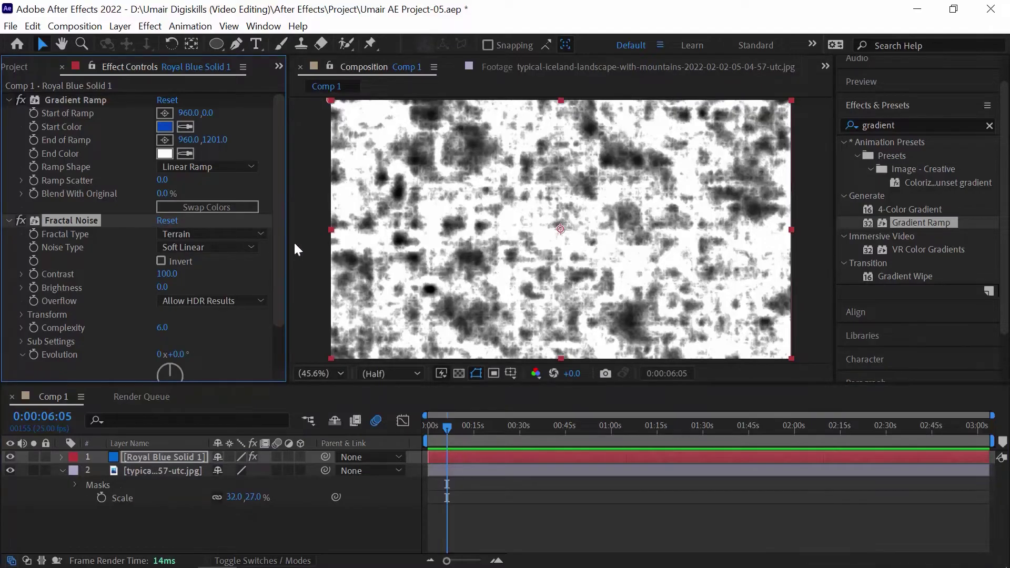
pyautogui.moveTo(276, 222); pyautogui.dragTo(280, 285)
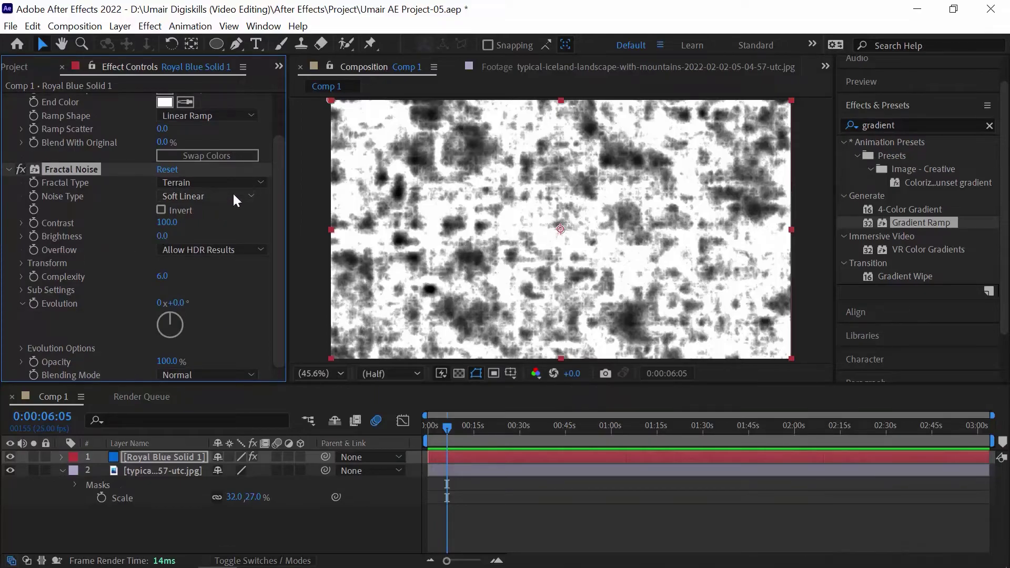
pyautogui.click(199, 204)
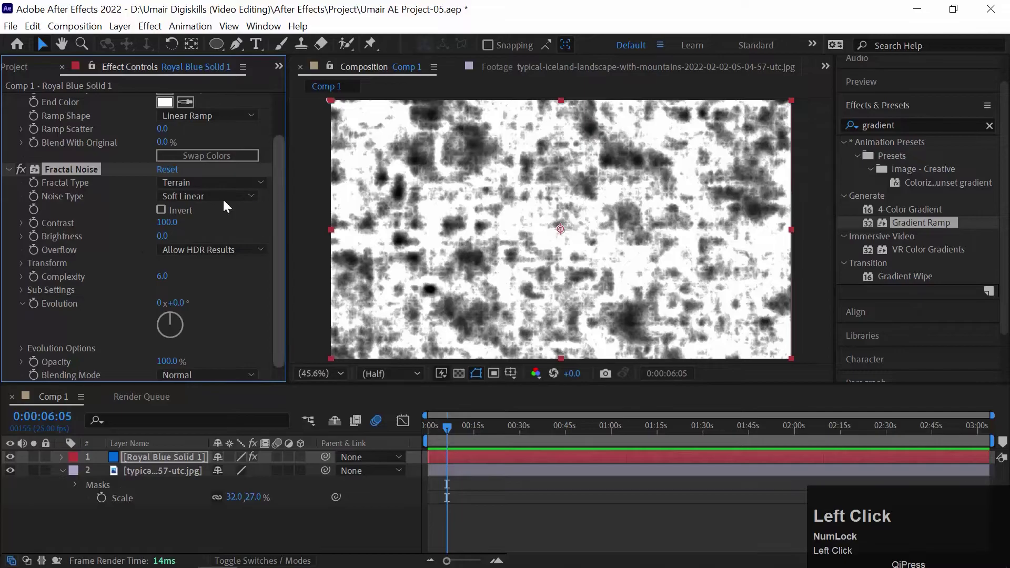
pyautogui.click(209, 195)
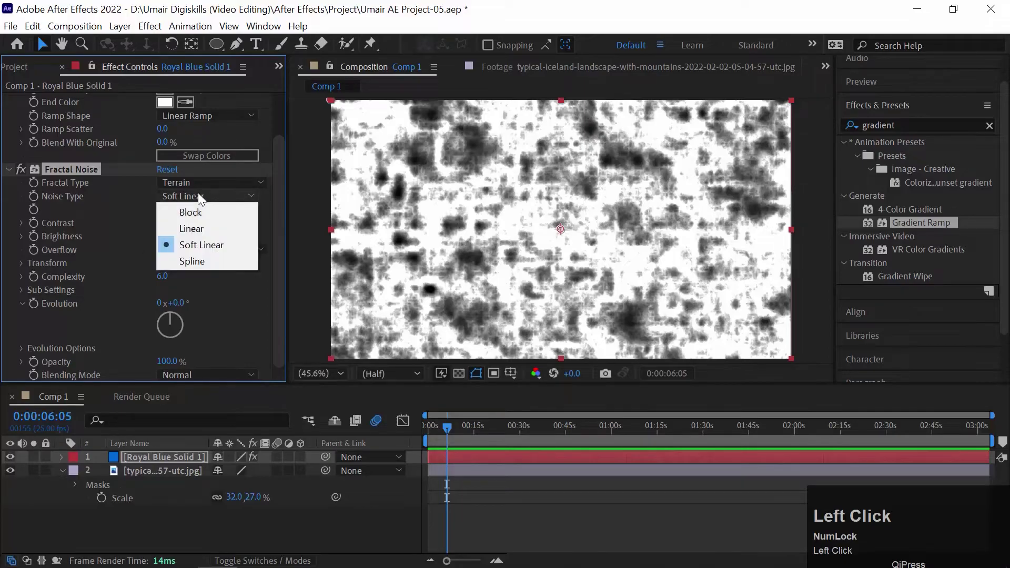
pyautogui.click(208, 260)
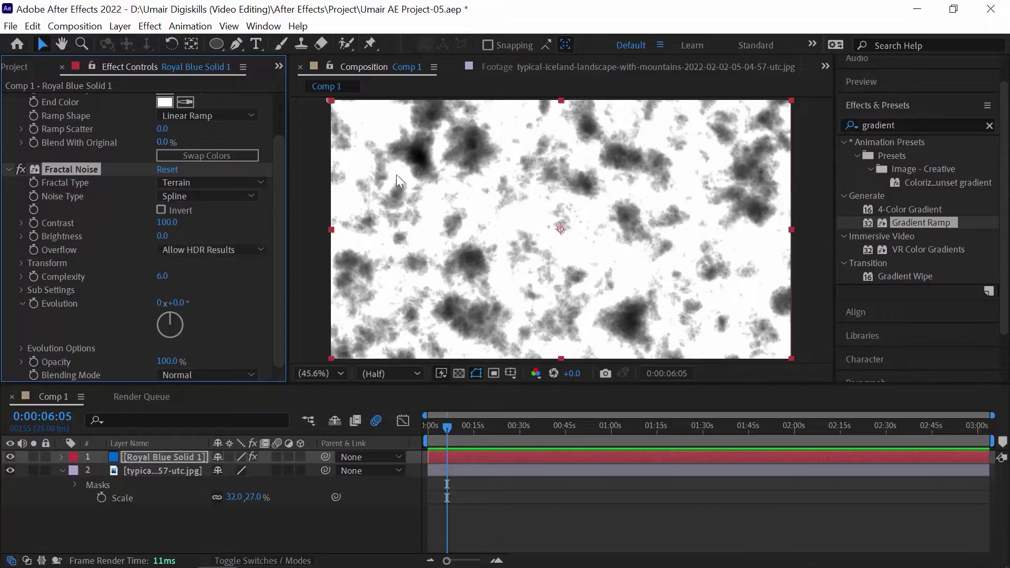
# Invert the Fractal Noise so that the cloud patches are white on black
pyautogui.click(461, 427)
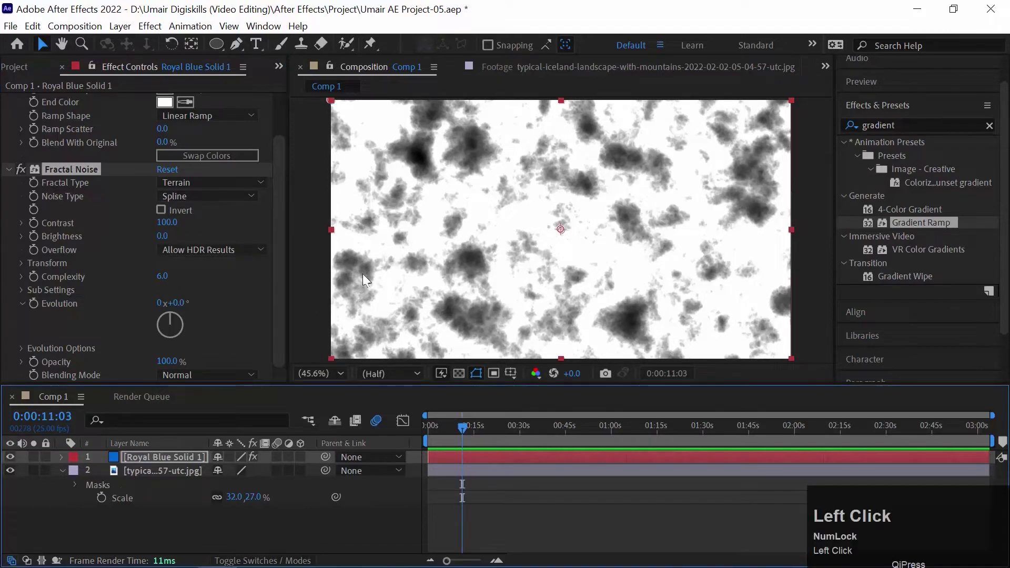
pyautogui.click(161, 209)
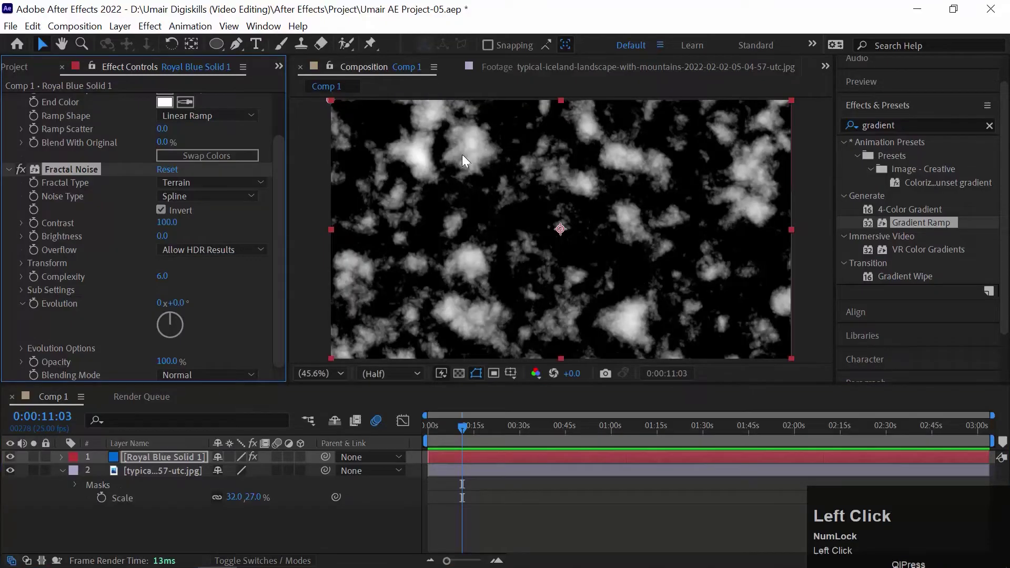
pyautogui.press('space')
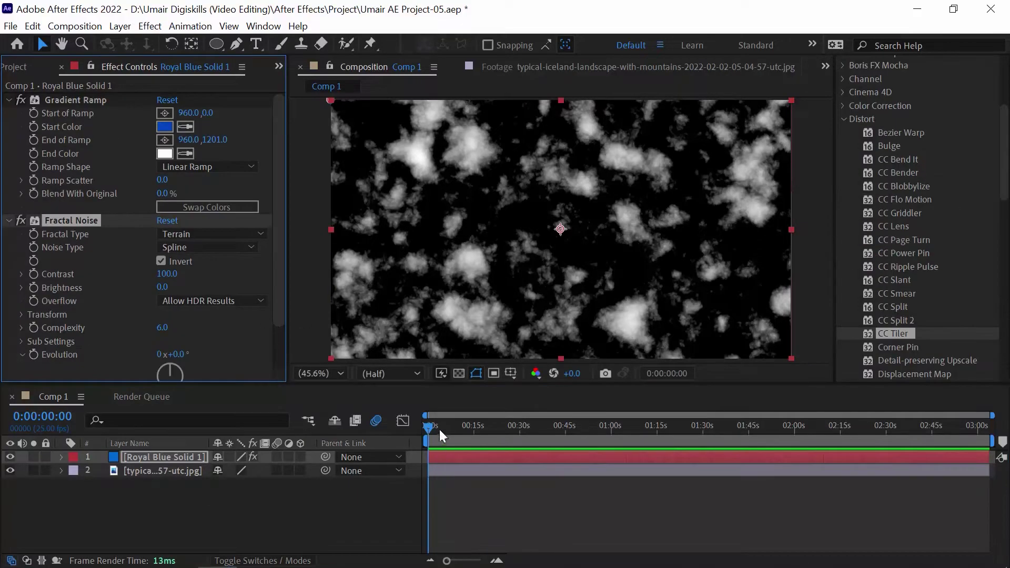
# Try out a higher Evolution value on the Fractal Noise and undo the change
pyautogui.moveTo(440, 429); pyautogui.dragTo(310, 397)
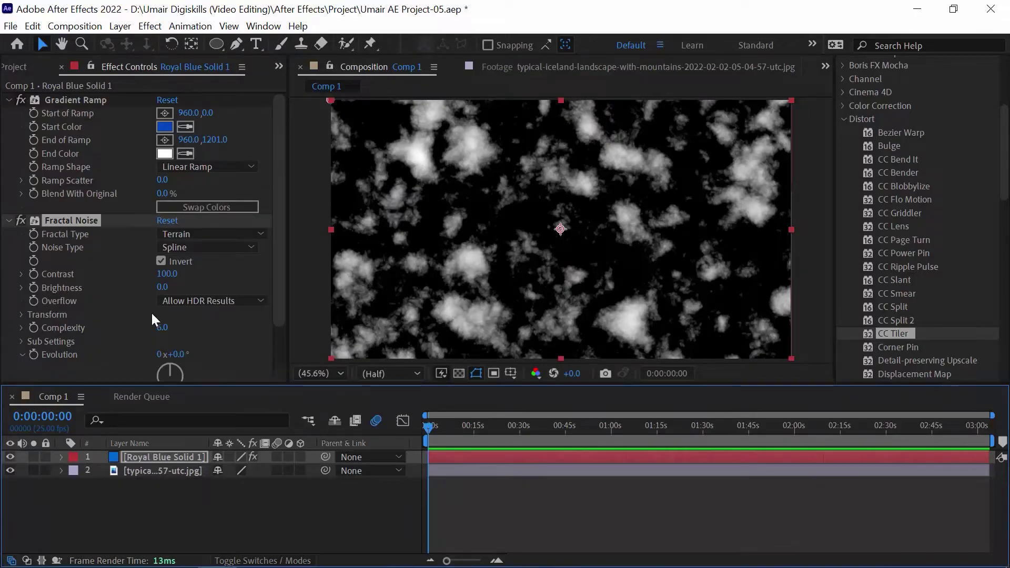
pyautogui.moveTo(164, 359); pyautogui.dragTo(231, 359)
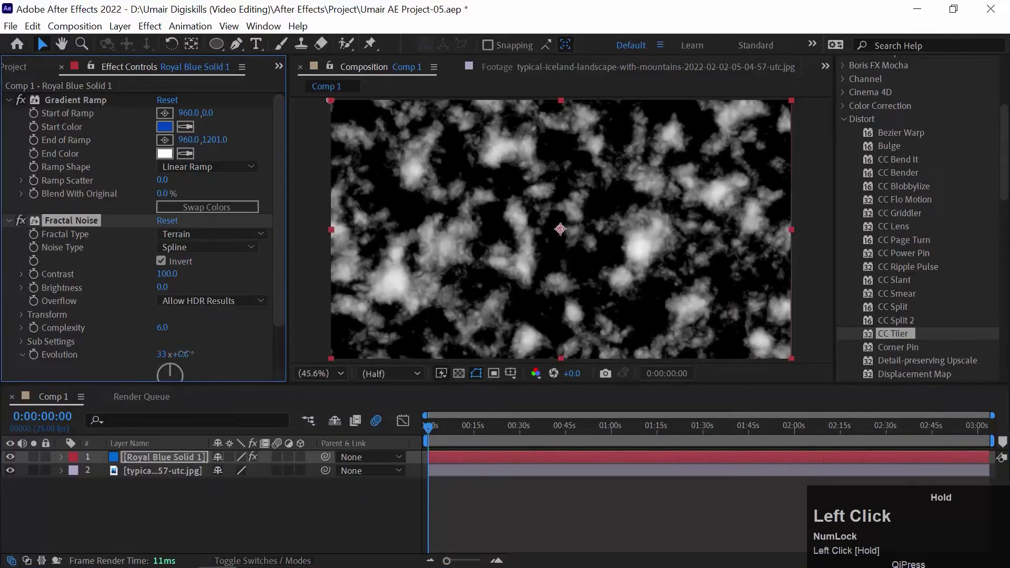
pyautogui.hotkey('ctrl', 'z')
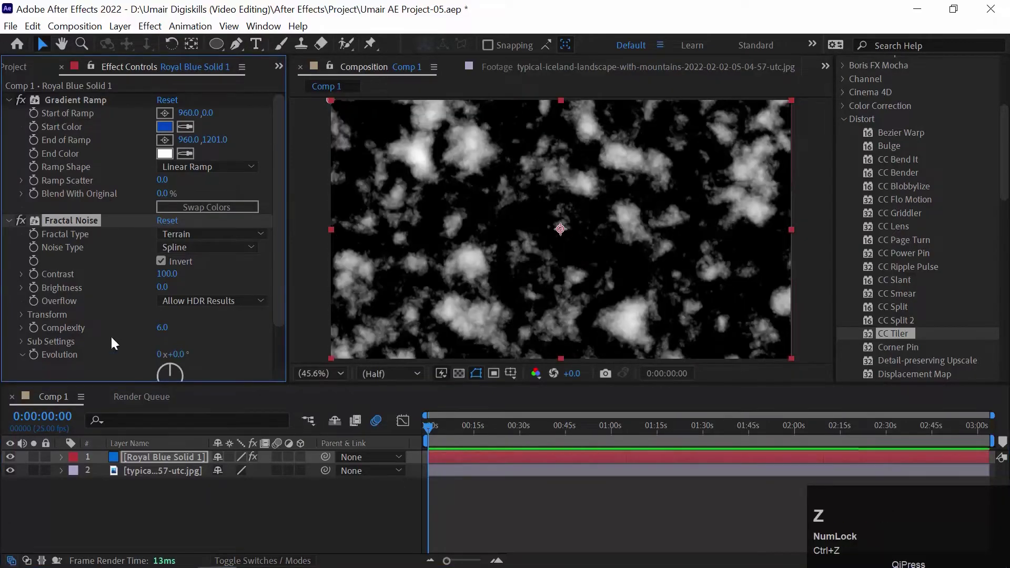
# Keyframe the Fractal Noise's Evolution from 0 at the first frame to 5 revolutions at 0:00:15:00 and preview the animation from the start
pyautogui.click(33, 354)
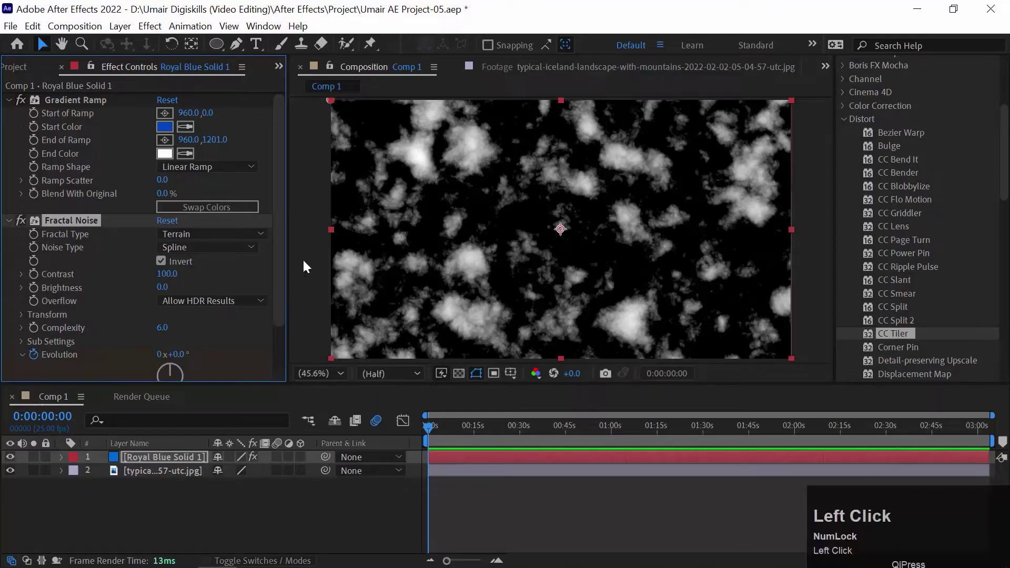
pyautogui.moveTo(283, 257); pyautogui.dragTo(286, 310)
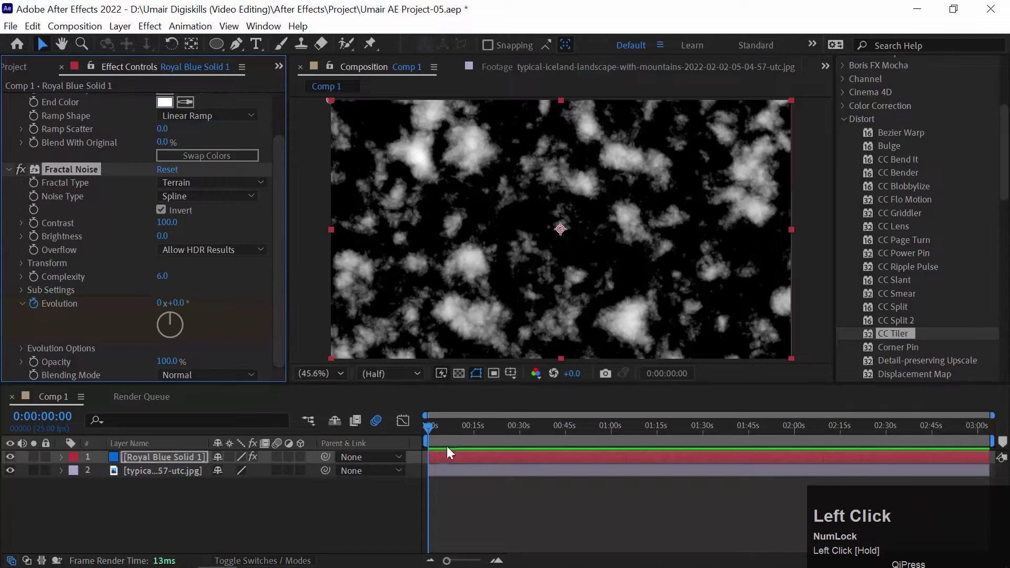
pyautogui.moveTo(450, 429)
pyautogui.mouseDown()
pyautogui.moveTo(479, 429)
pyautogui.moveTo(462, 430)
pyautogui.mouseUp()
pyautogui.press('=')
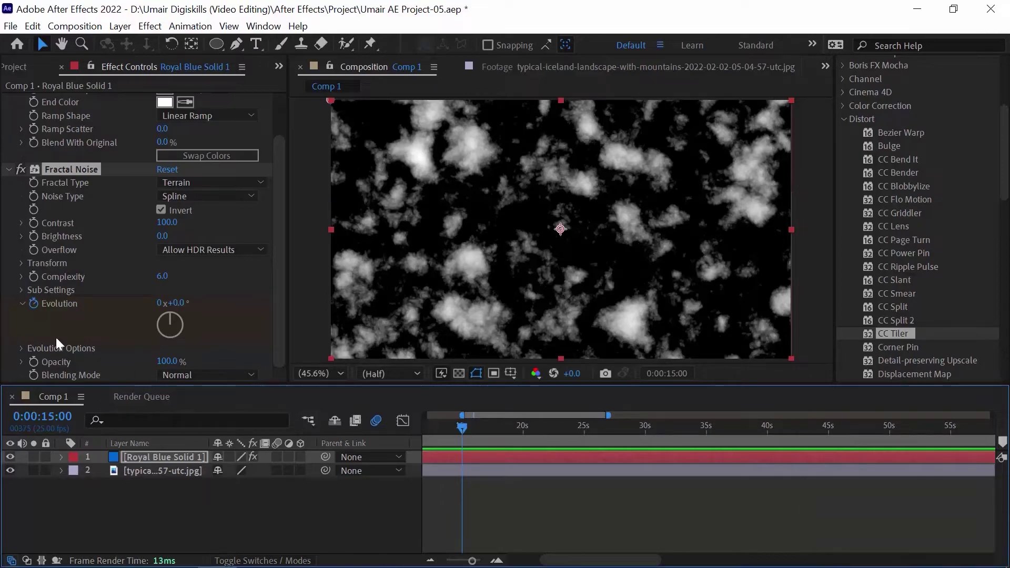
pyautogui.click(163, 301)
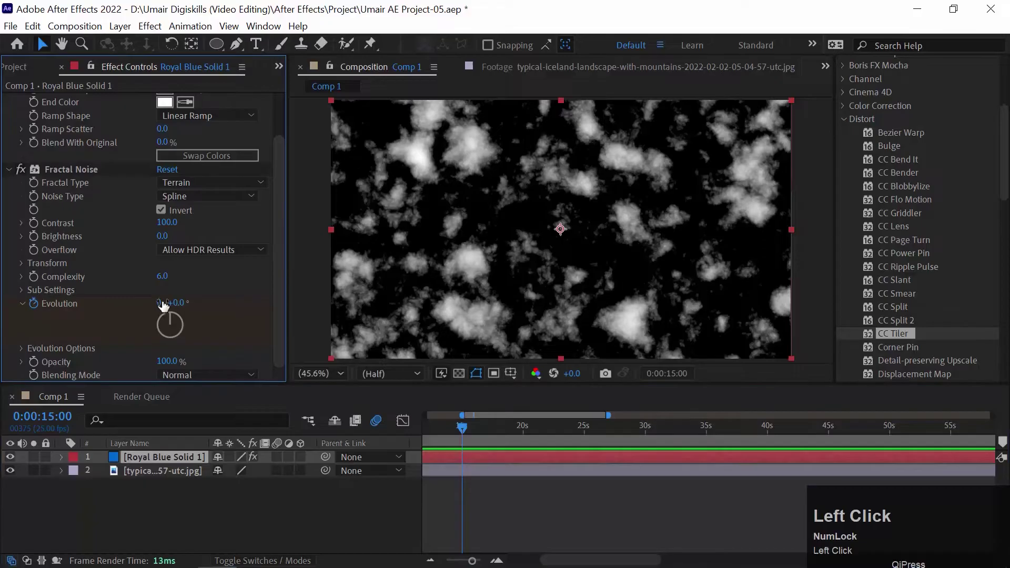
pyautogui.press('Return')
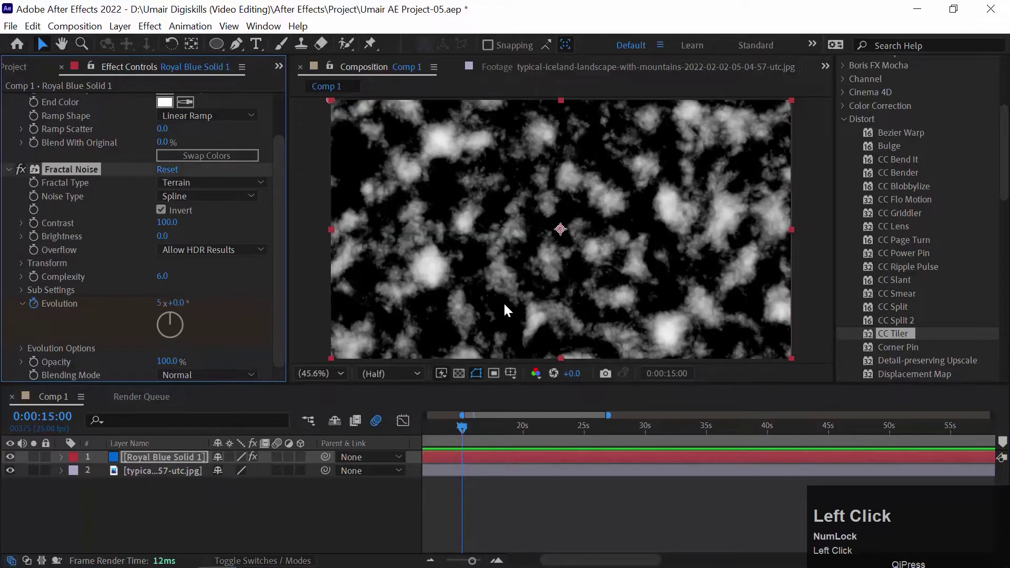
pyautogui.press('Home')
pyautogui.press('space')
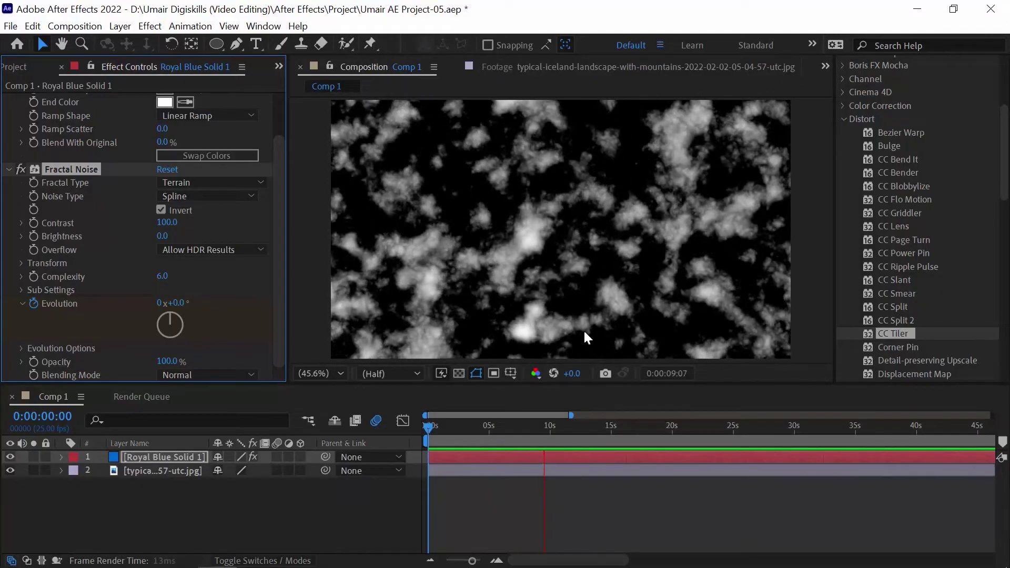
# Set the Fractal Noise's blending mode to Screen and preview the cloudy sky from the first frame
pyautogui.press('space')
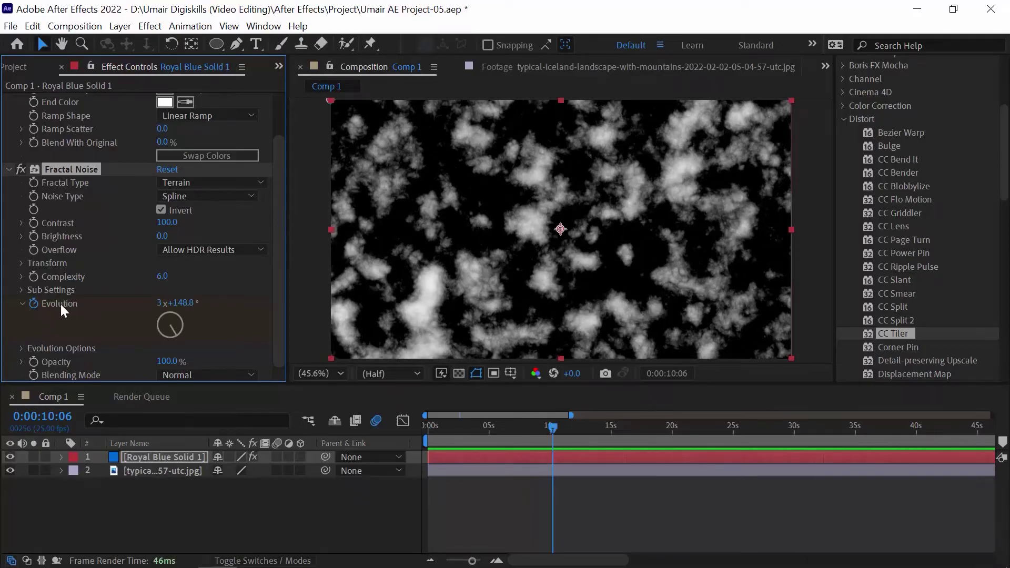
pyautogui.moveTo(553, 425); pyautogui.dragTo(205, 372)
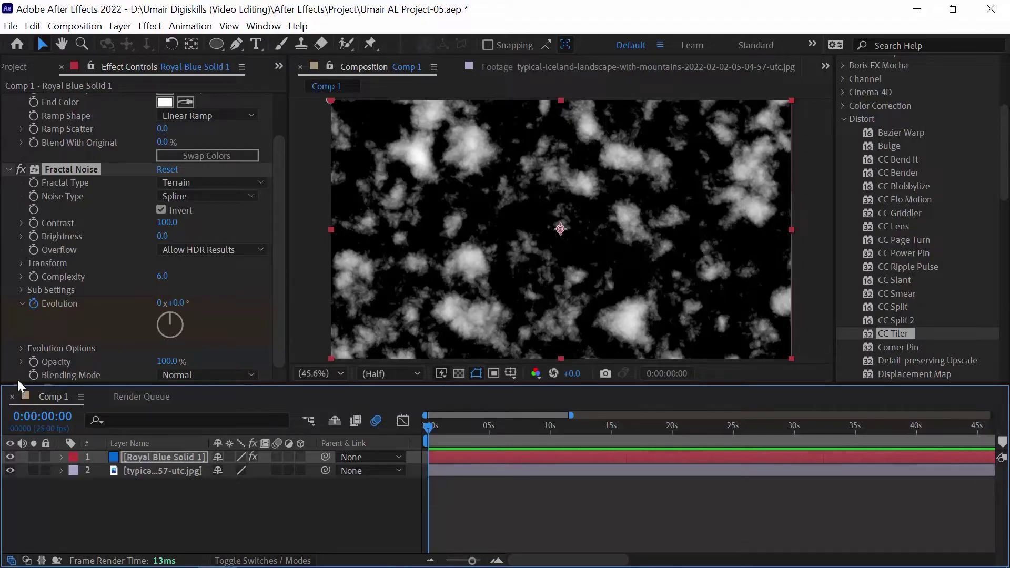
pyautogui.click(204, 370)
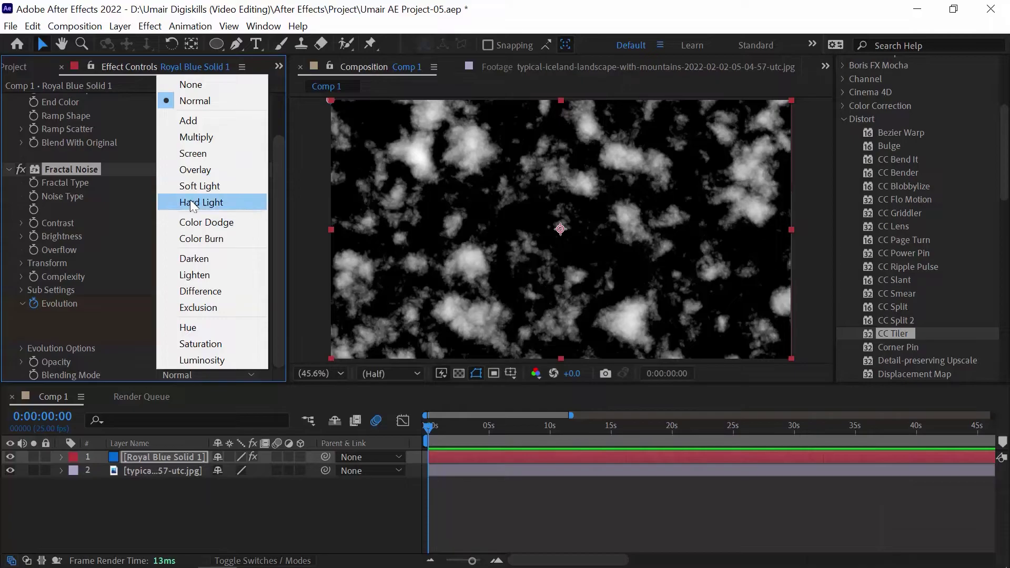
pyautogui.click(203, 153)
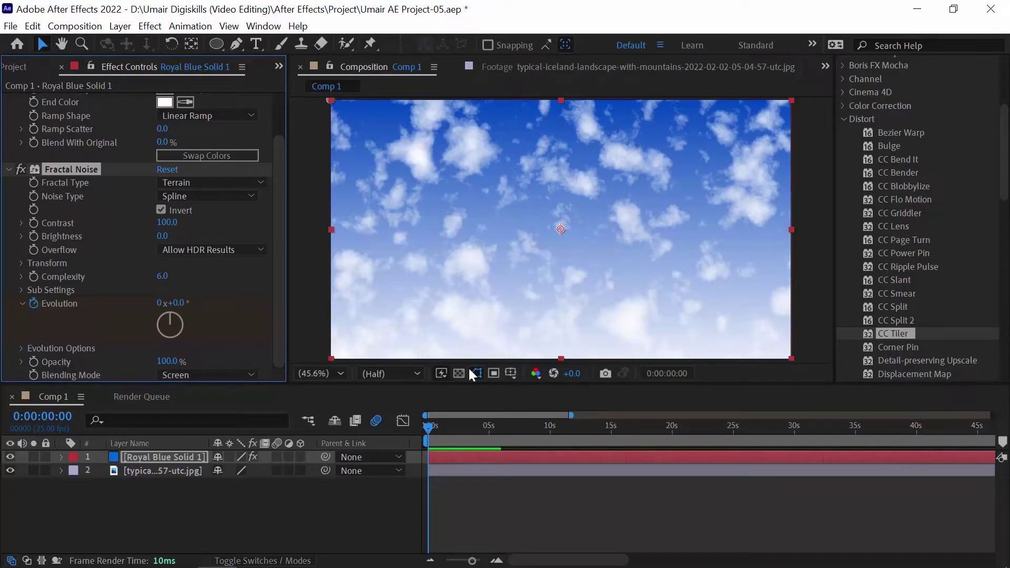
pyautogui.press('space')
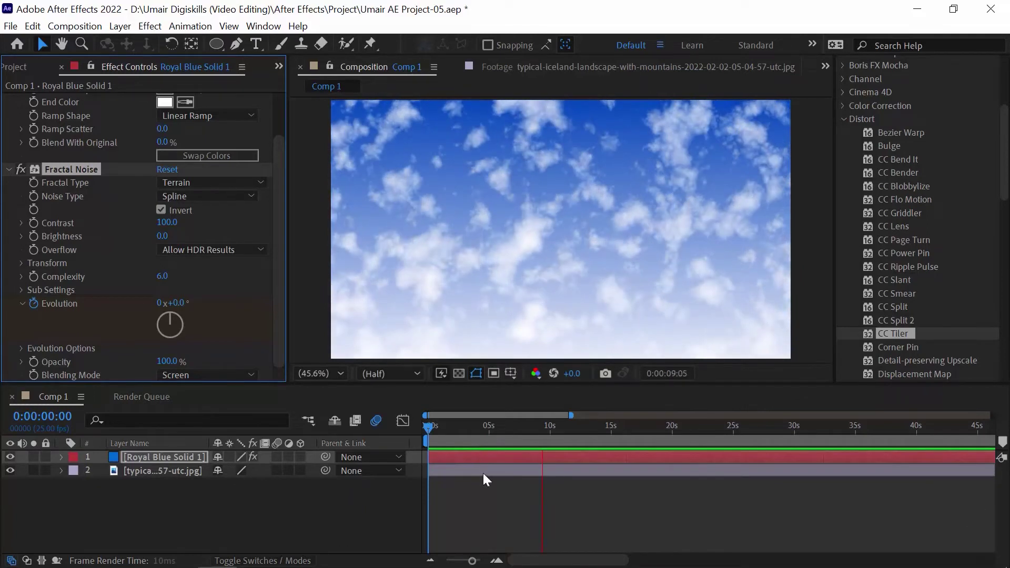
pyautogui.press('space')
pyautogui.click(376, 420)
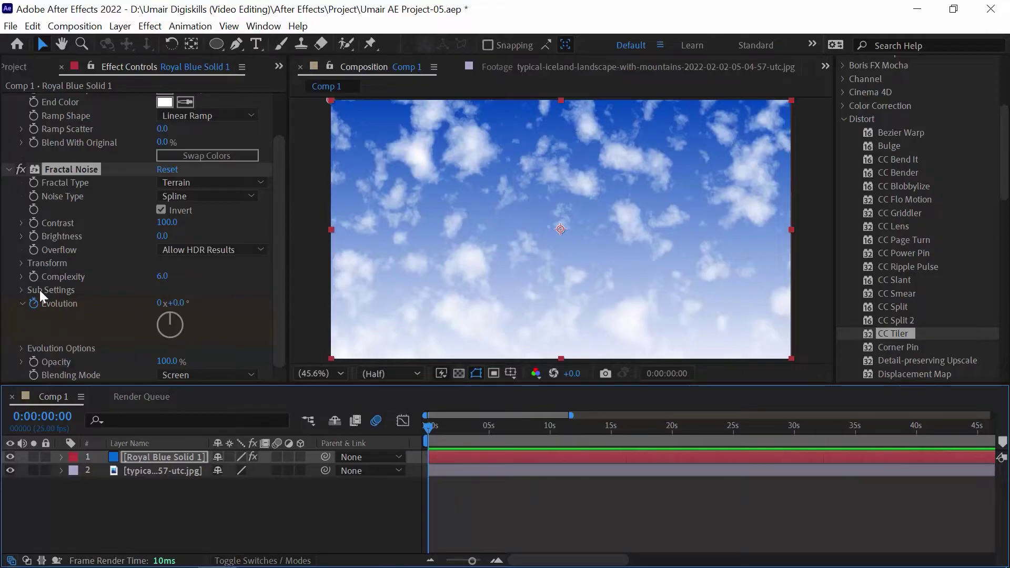
# Try out different Rotation and Scale values in the Fractal Noise's Transform settings and undo the changes
pyautogui.click(22, 263)
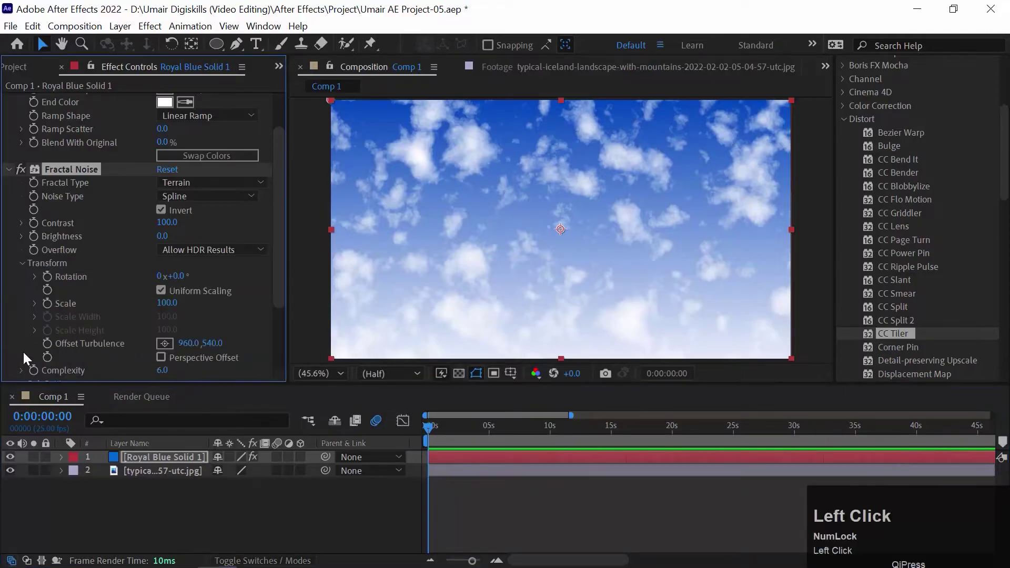
pyautogui.moveTo(174, 276); pyautogui.dragTo(198, 299)
pyautogui.hotkey('ctrl', 'z')
pyautogui.hotkey('ctrl', 'z')
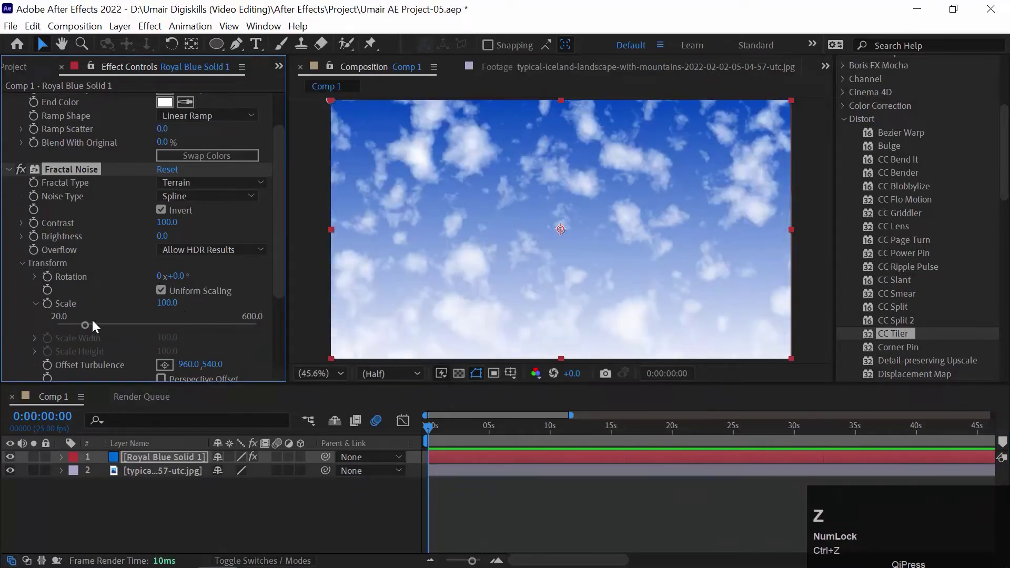
pyautogui.click(102, 320)
pyautogui.moveTo(91, 321)
pyautogui.mouseDown()
pyautogui.moveTo(104, 320)
pyautogui.moveTo(89, 320)
pyautogui.mouseUp()
pyautogui.hotkey('ctrl', 'z')
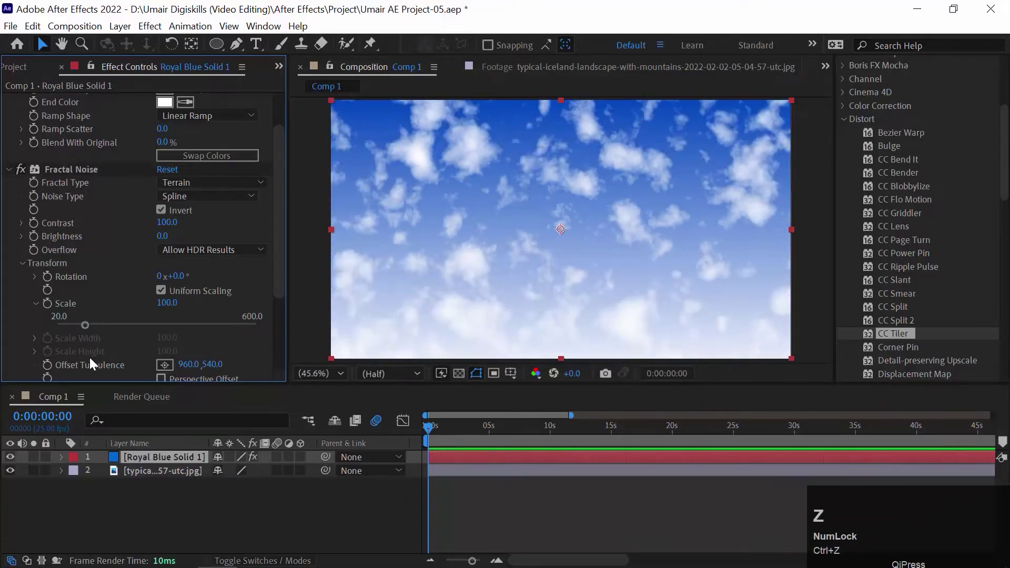
pyautogui.hotkey('ctrl', 'z')
# Try out shifting the Fractal Noise's Offset Turbulence vertically and horizontally, undoing each change
pyautogui.moveTo(279, 256); pyautogui.dragTo(191, 305)
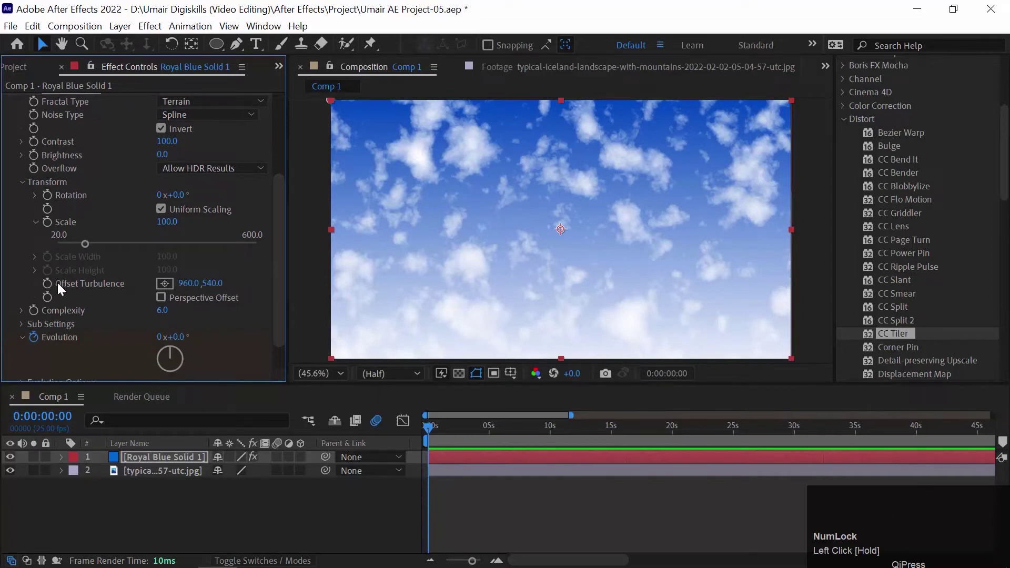
pyautogui.moveTo(213, 283); pyautogui.dragTo(273, 273)
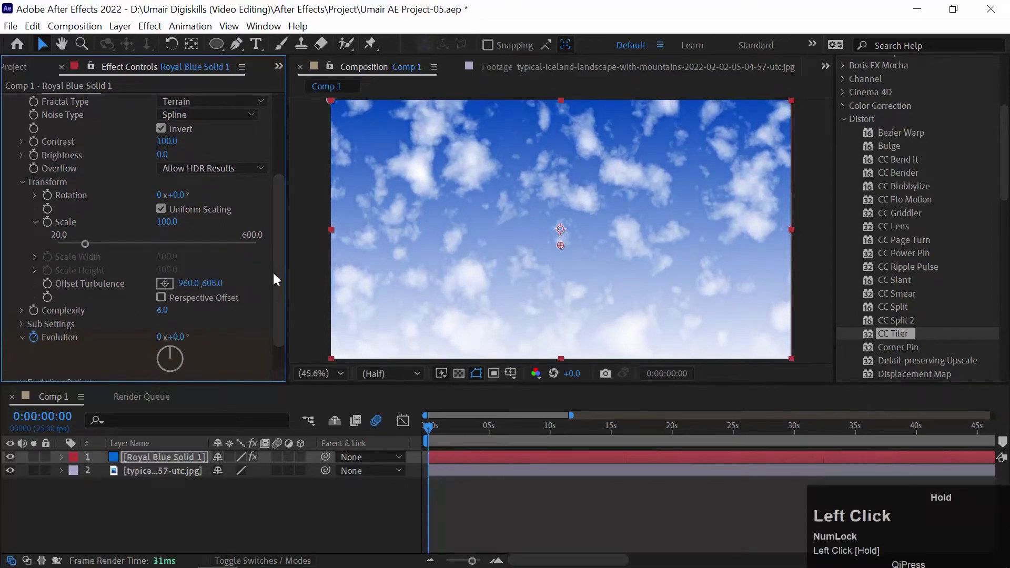
pyautogui.hotkey('ctrl', 'z')
pyautogui.moveTo(185, 283); pyautogui.dragTo(174, 278)
pyautogui.hotkey('ctrl', 'z')
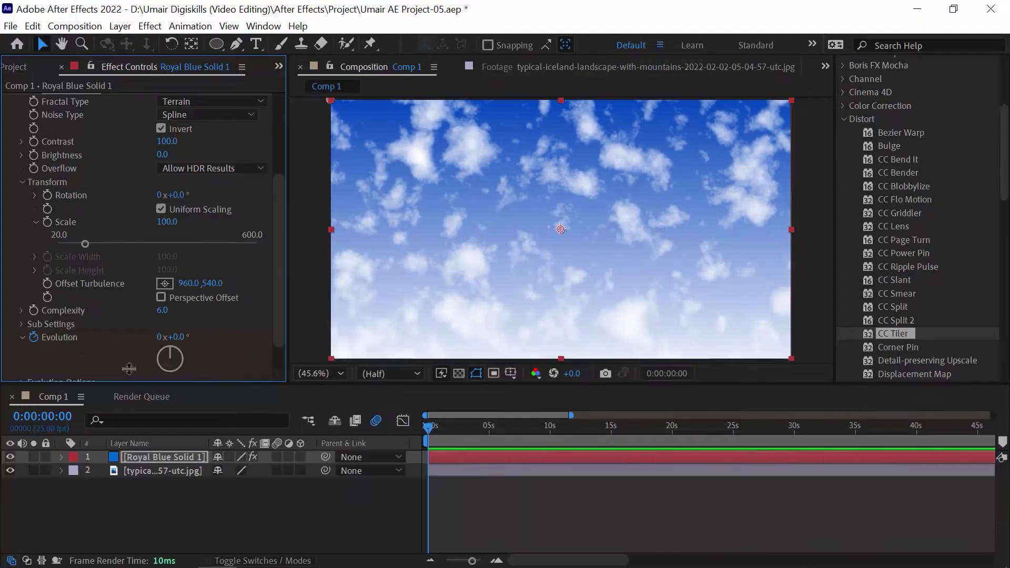
# Keyframe the Fractal Noise's Offset Turbulence from 960, 540 at the first frame to about 960, 143 at 0:00:15:00 and preview the motion
pyautogui.click(47, 283)
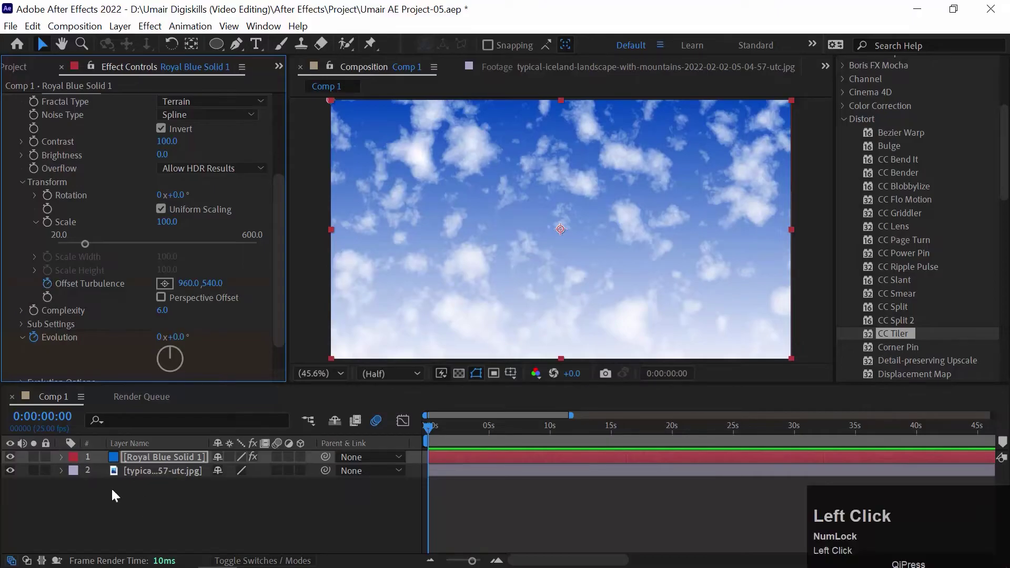
pyautogui.moveTo(466, 427); pyautogui.dragTo(549, 428)
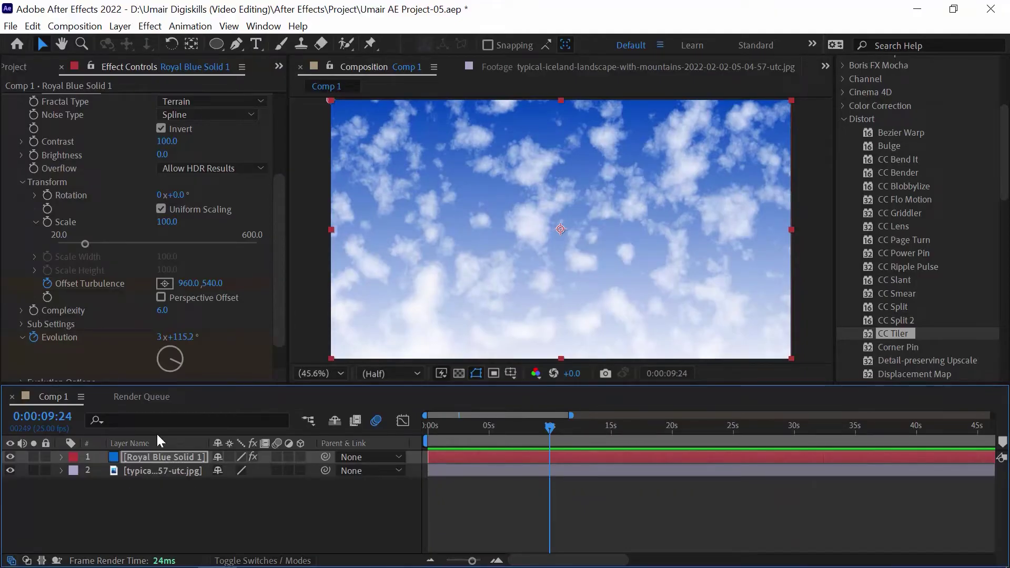
pyautogui.press('u')
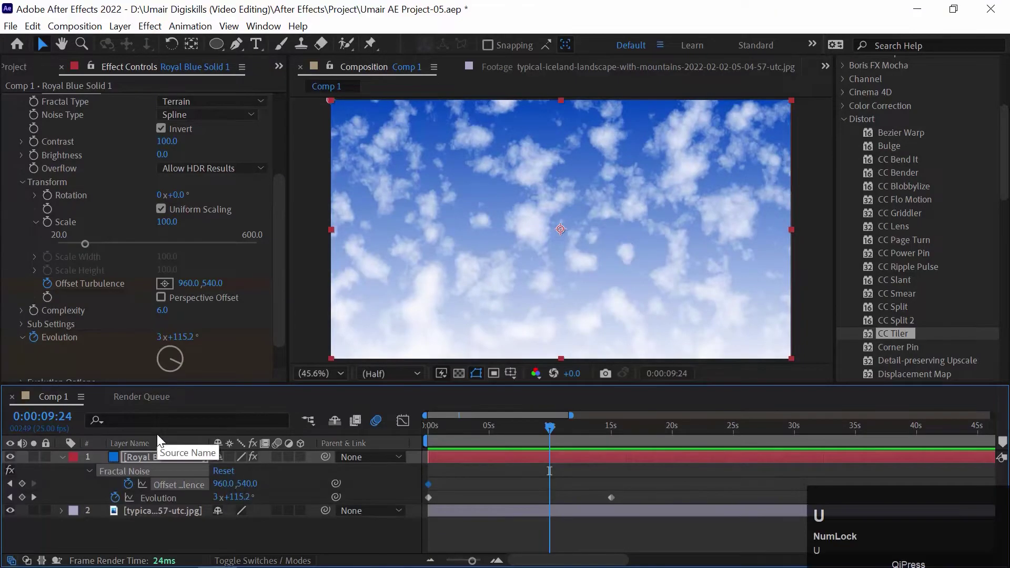
pyautogui.click(33, 497)
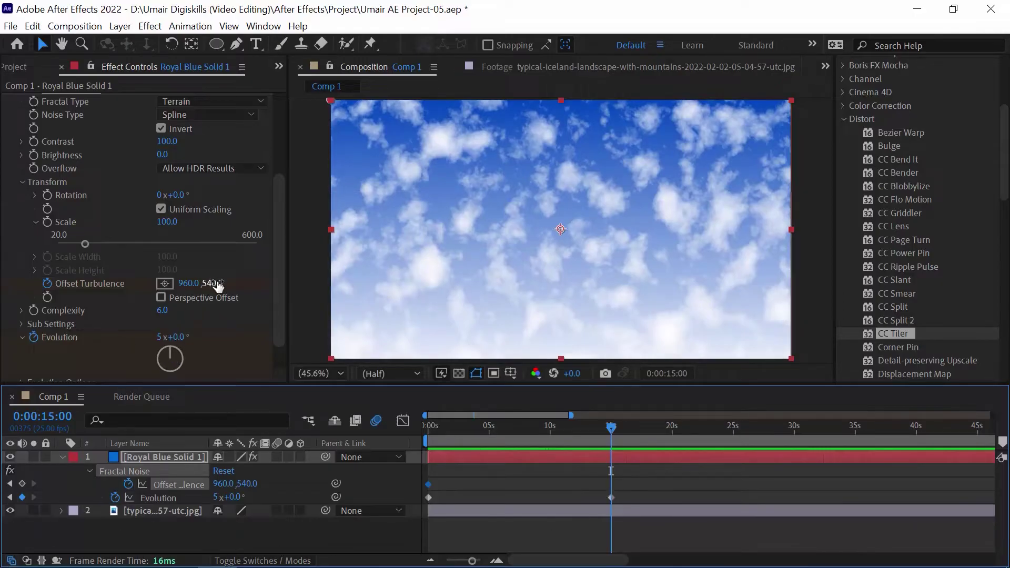
pyautogui.moveTo(217, 285); pyautogui.dragTo(162, 283)
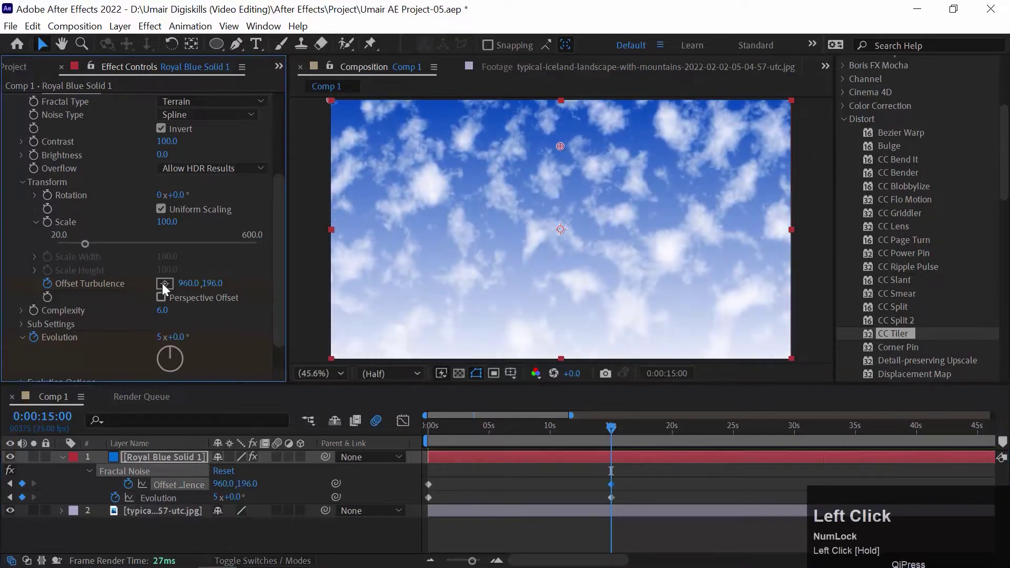
pyautogui.moveTo(571, 427); pyautogui.dragTo(427, 425)
pyautogui.press('space')
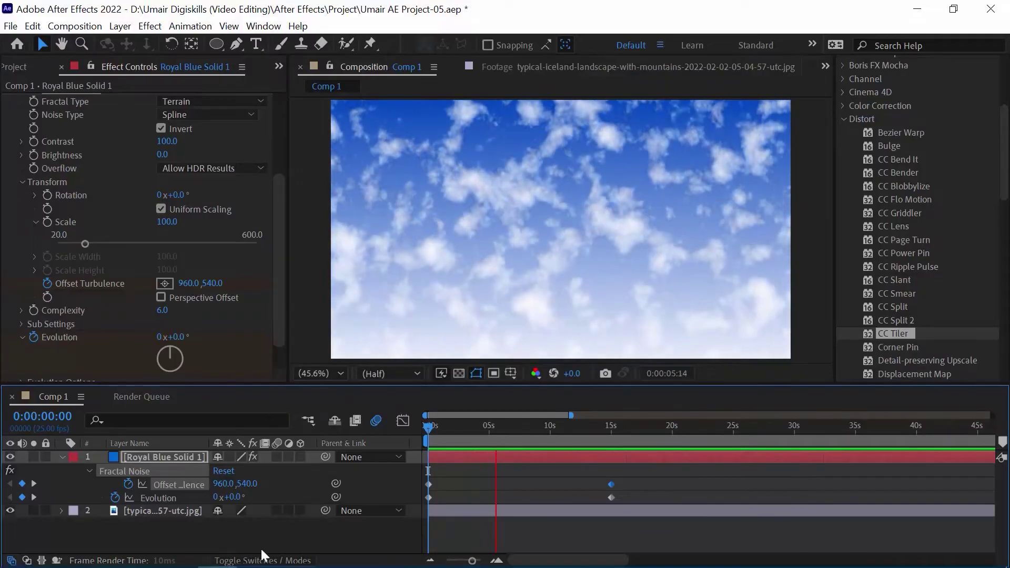
pyautogui.press('space')
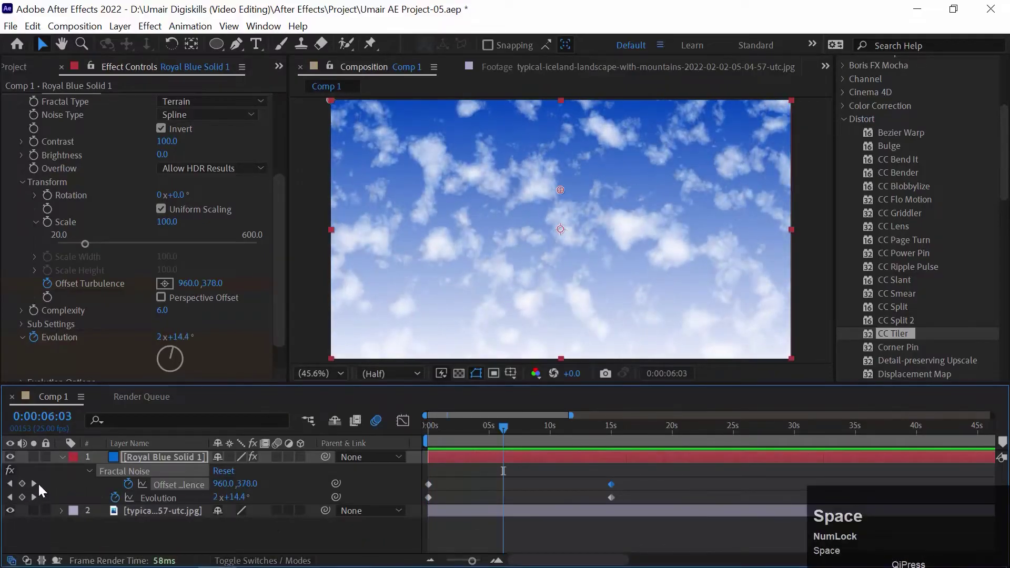
# Set the vertical Offset Turbulence at the 0:00:15:00 keyframe to -800 and preview the cloud motion
pyautogui.click(34, 483)
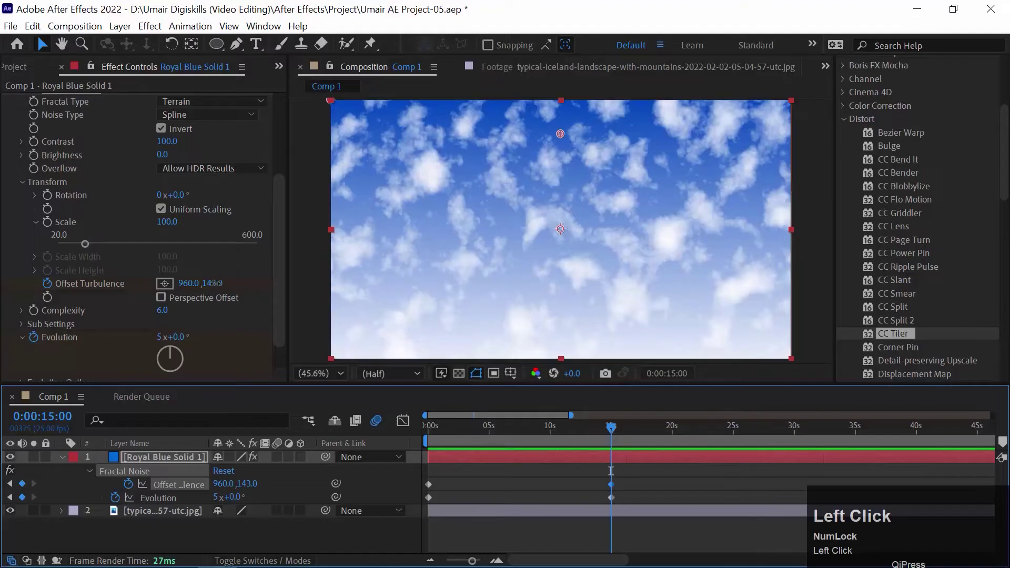
pyautogui.click(213, 283)
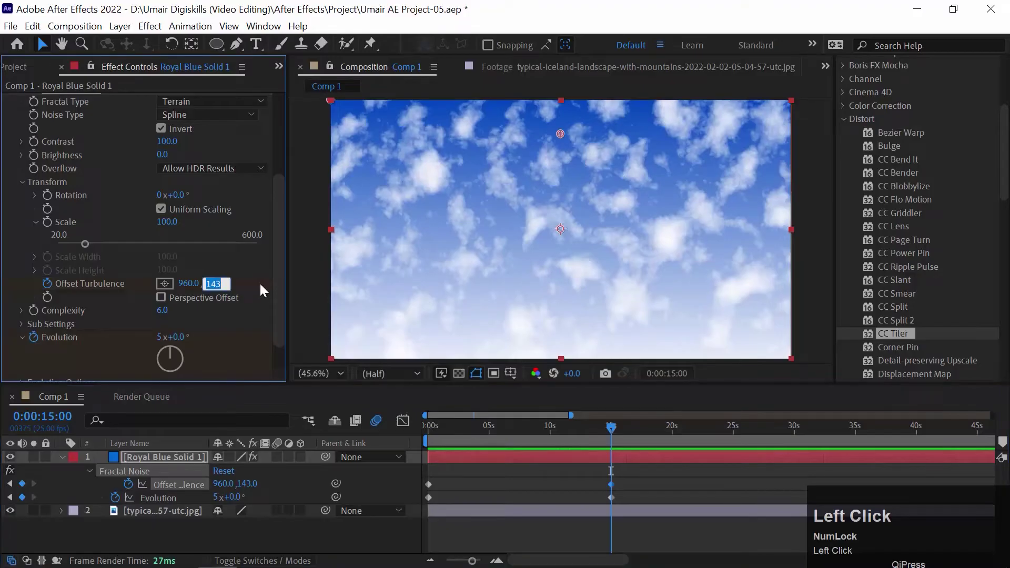
pyautogui.write('-')
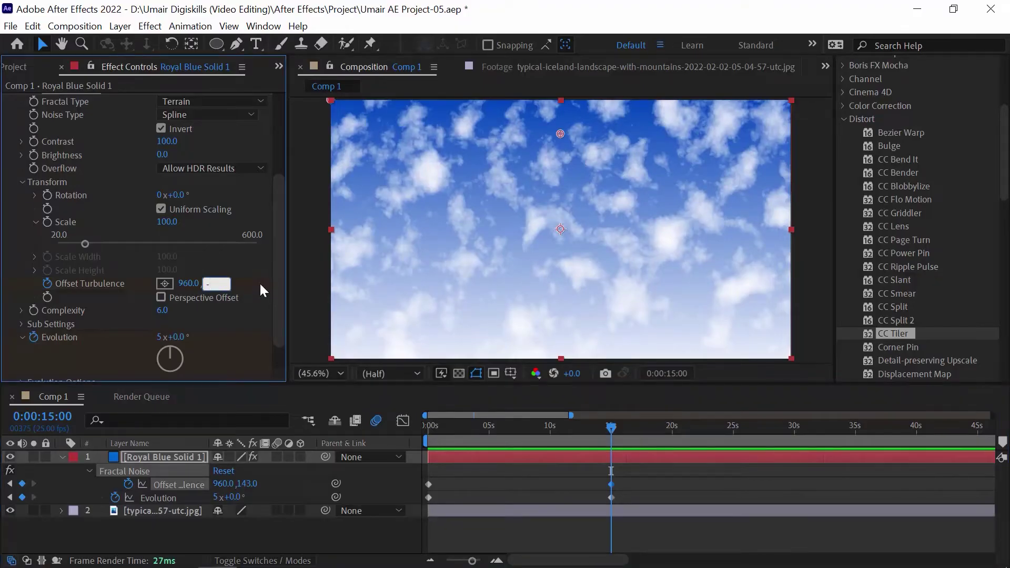
pyautogui.write('800')
pyautogui.press('Return')
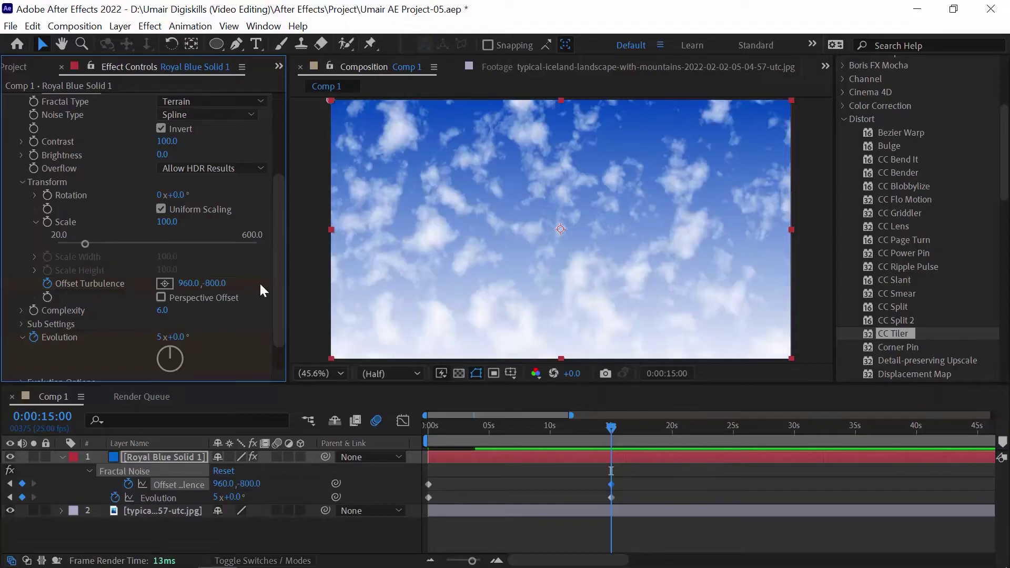
pyautogui.click(352, 419)
pyautogui.press('space')
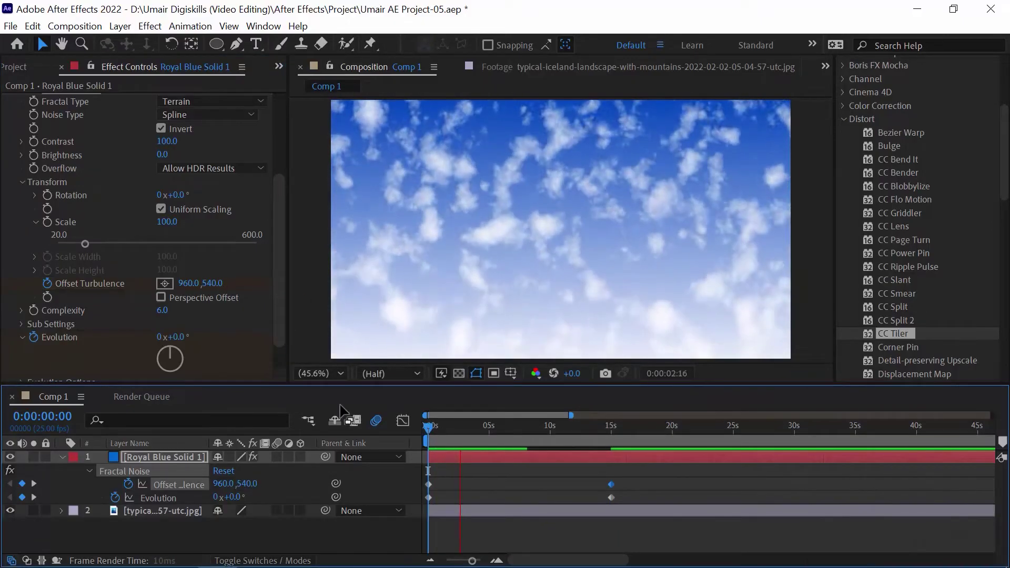
pyautogui.press('space')
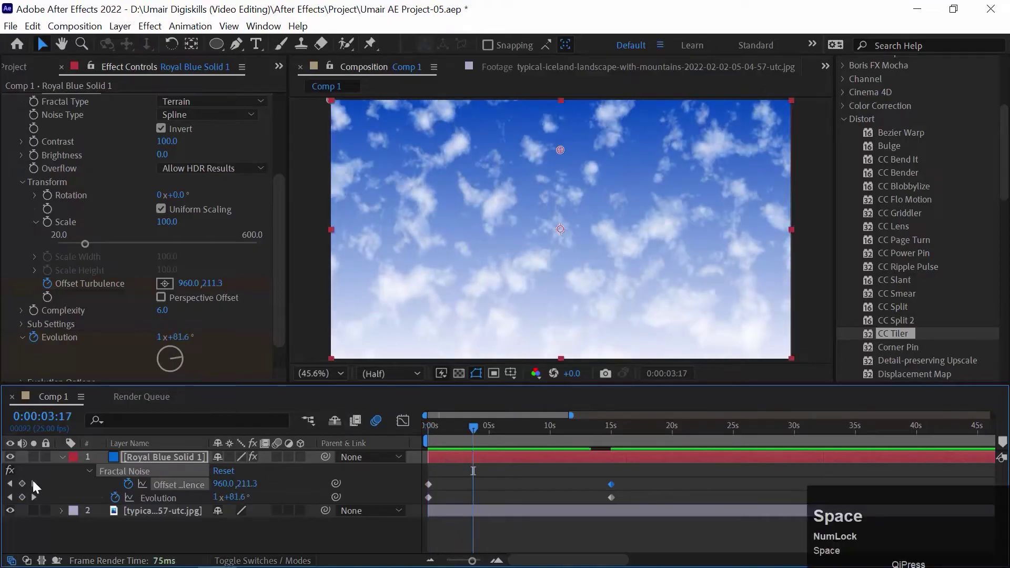
# Set the vertical Offset Turbulence at the 0:00:15:00 keyframe to -1500 and preview the faster clouds from the start
pyautogui.click(33, 483)
pyautogui.click(215, 283)
pyautogui.write('-1500')
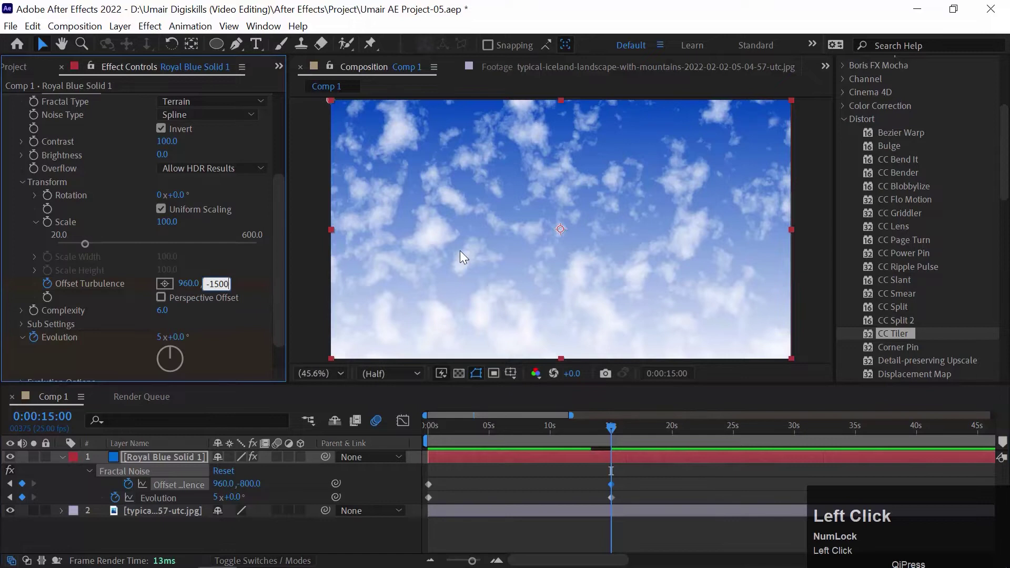
pyautogui.press('Return')
pyautogui.click(443, 427)
pyautogui.press('space')
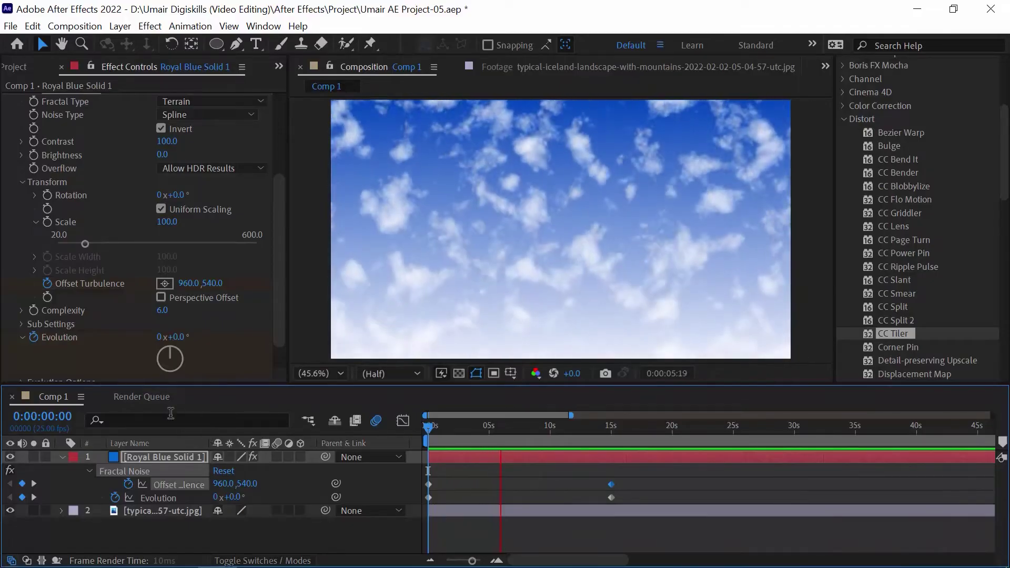
pyautogui.press('space')
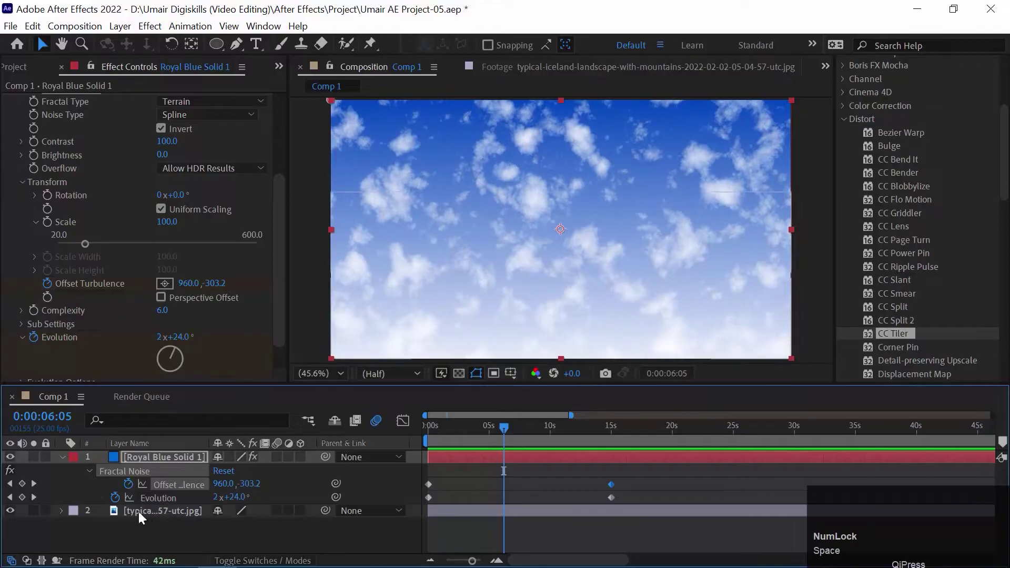
# Move the mountain landscape layer above the blue solid and preview the composite with the animated sky
pyautogui.click(138, 511)
pyautogui.click(150, 526)
pyautogui.moveTo(133, 513); pyautogui.dragTo(150, 453)
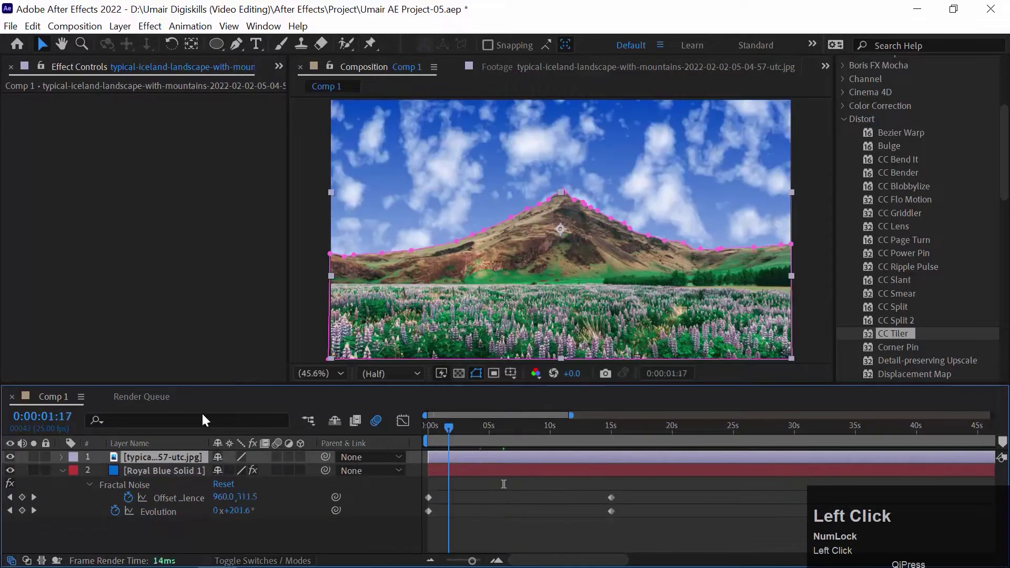
pyautogui.press('space')
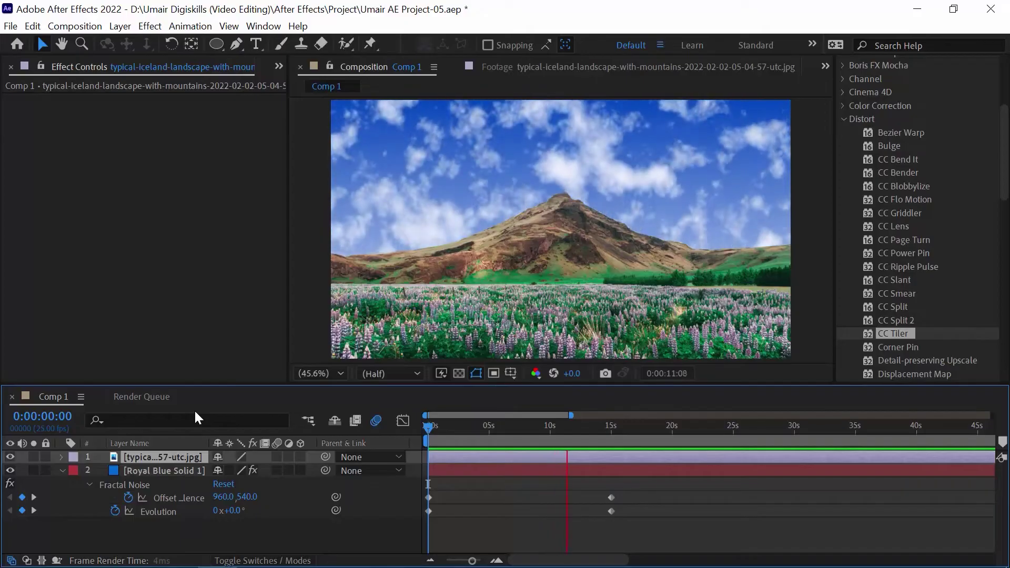
pyautogui.press('space')
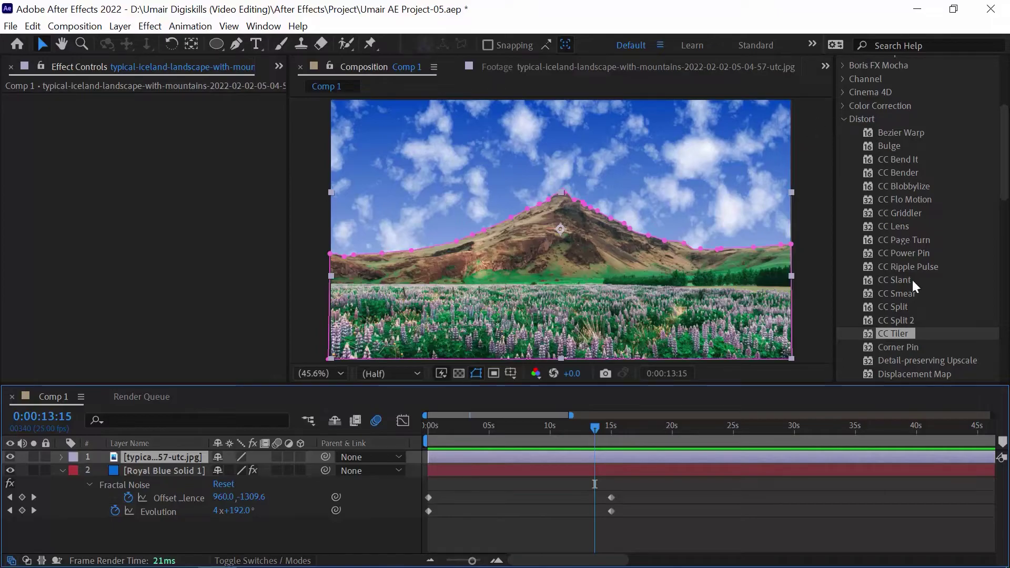
# Apply the Corner Pin distortion effect to the blue solid layer
pyautogui.scroll(-2, 931, 295)
pyautogui.click(908, 316)
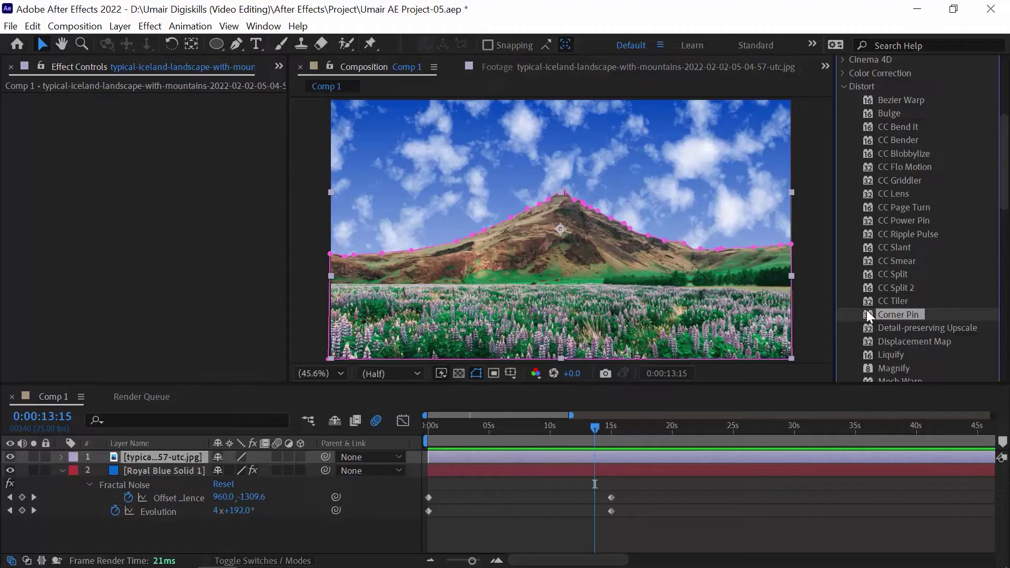
pyautogui.moveTo(873, 315); pyautogui.dragTo(140, 465)
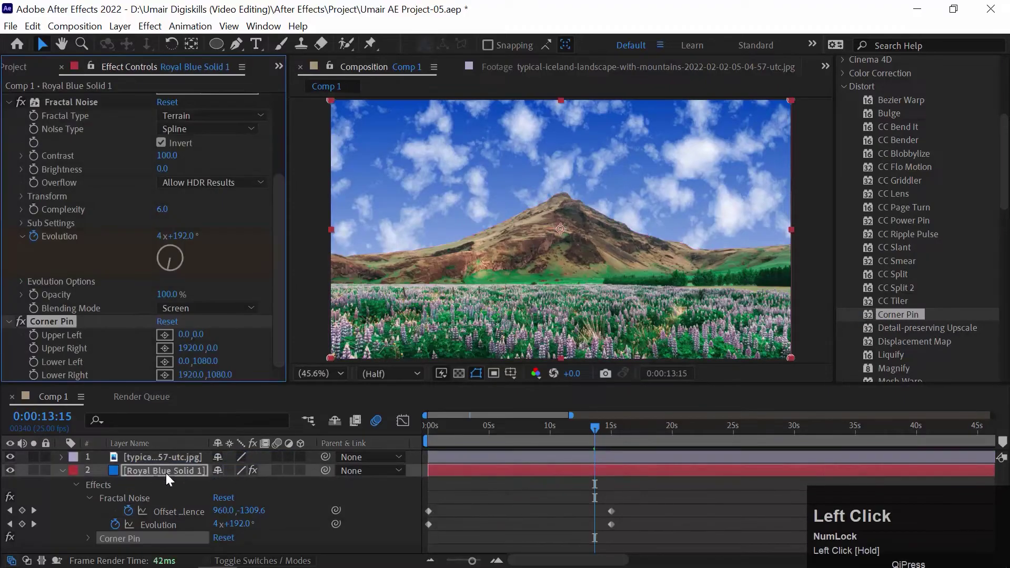
# Raise the sky's lower corner pins to the horizon, lower right to about 1924, 644 and lower left to about -12, 668
pyautogui.press('-')
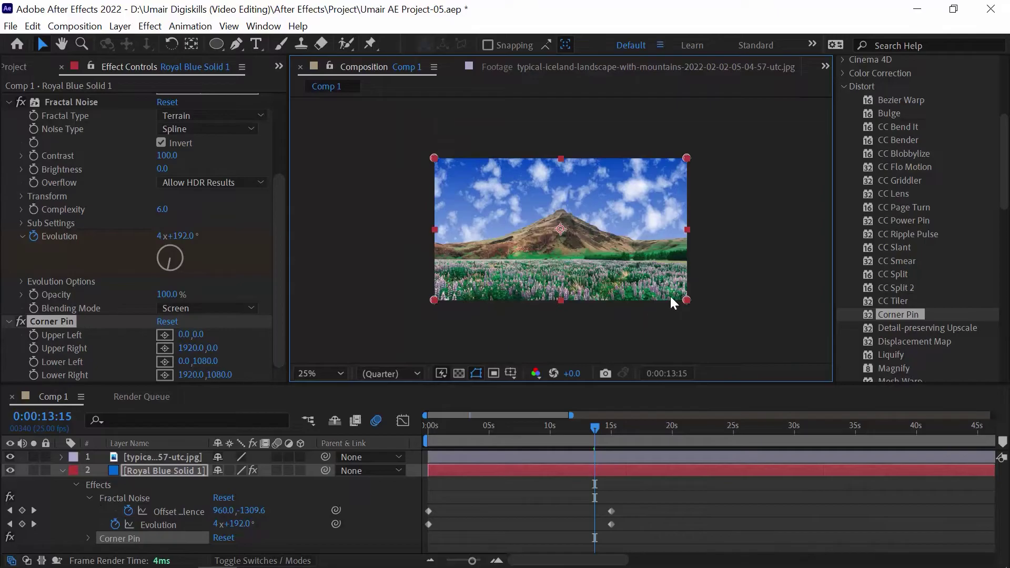
pyautogui.moveTo(687, 298); pyautogui.dragTo(686, 243)
pyautogui.moveTo(434, 301); pyautogui.dragTo(434, 246)
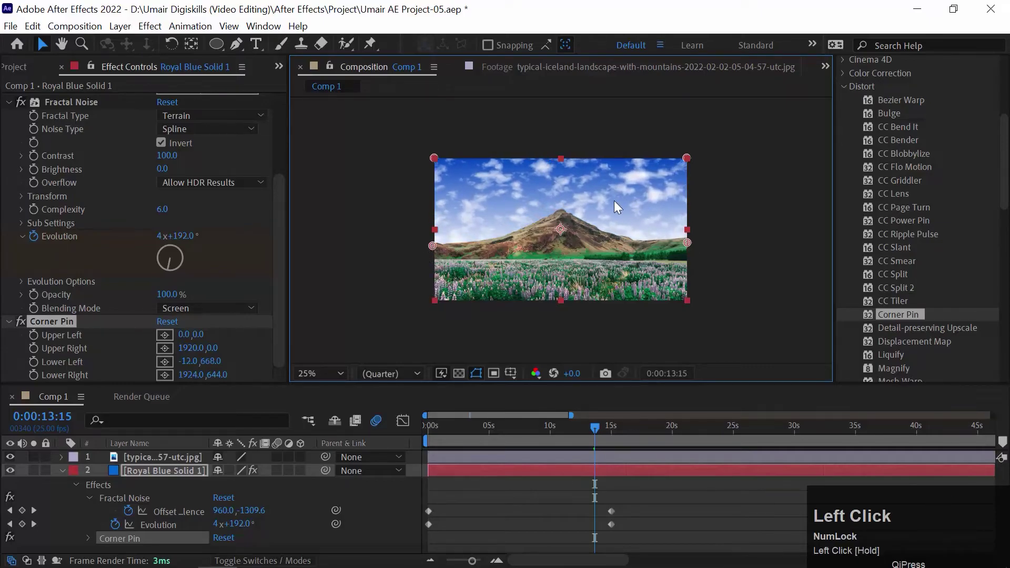
# Spread the sky's upper corner pins outward, upper right to about 2960, -96 and upper left to about -1656, -148, and preview the clouds
pyautogui.hotkey('ctrl', '-')
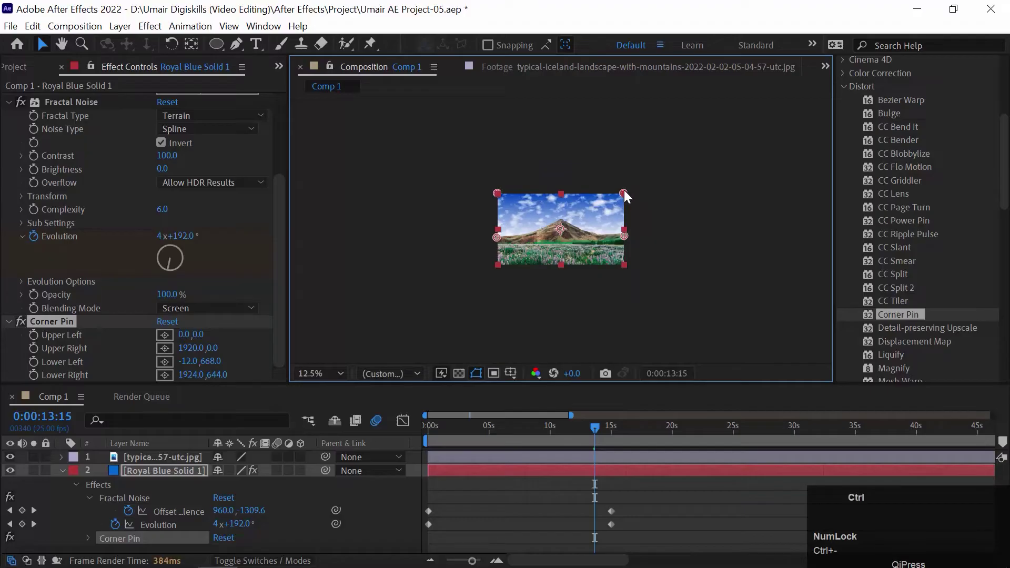
pyautogui.hotkey('ctrl', '=')
pyautogui.moveTo(686, 157); pyautogui.dragTo(823, 143)
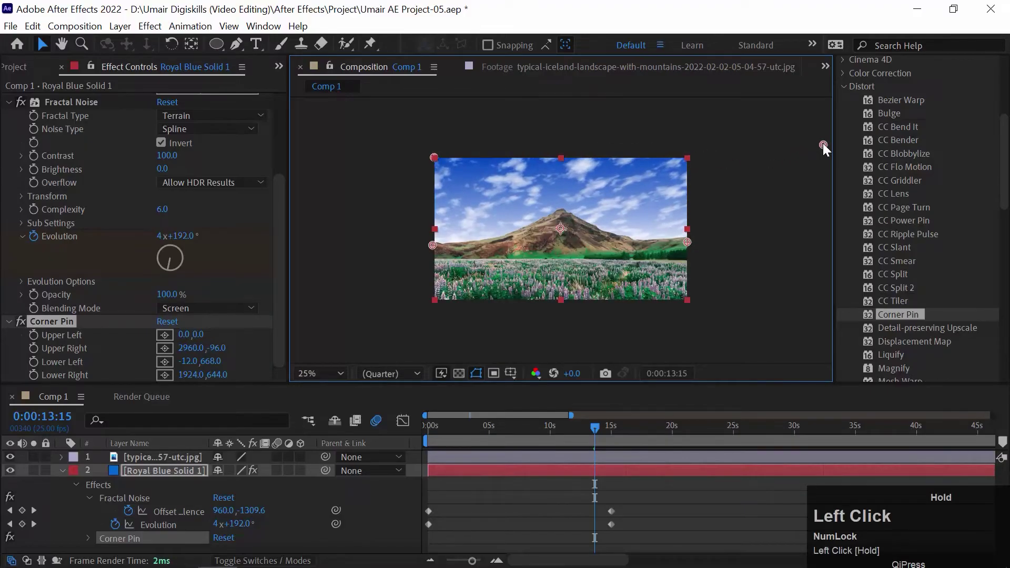
pyautogui.moveTo(432, 155); pyautogui.dragTo(216, 137)
pyautogui.click(348, 421)
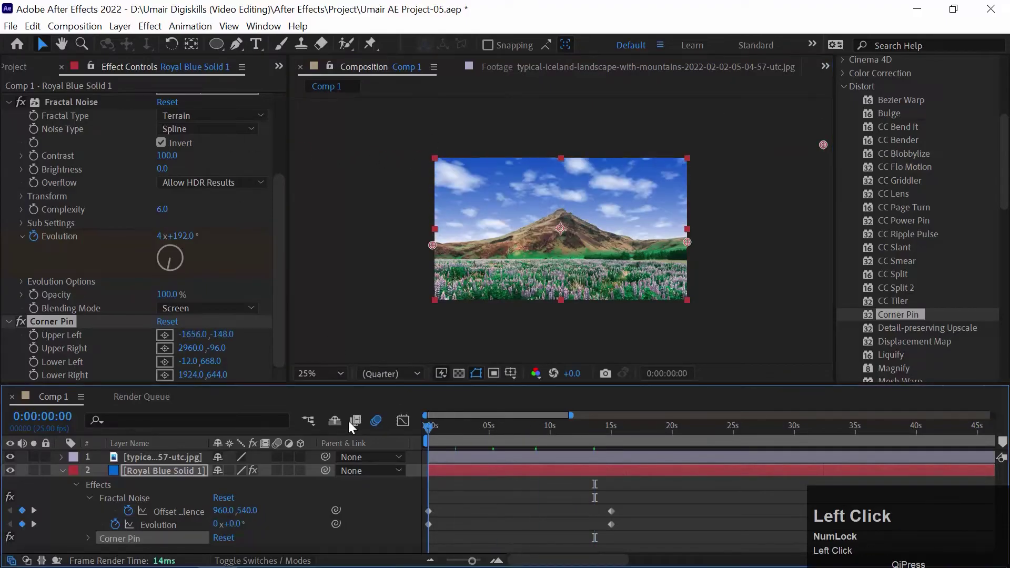
pyautogui.press('space')
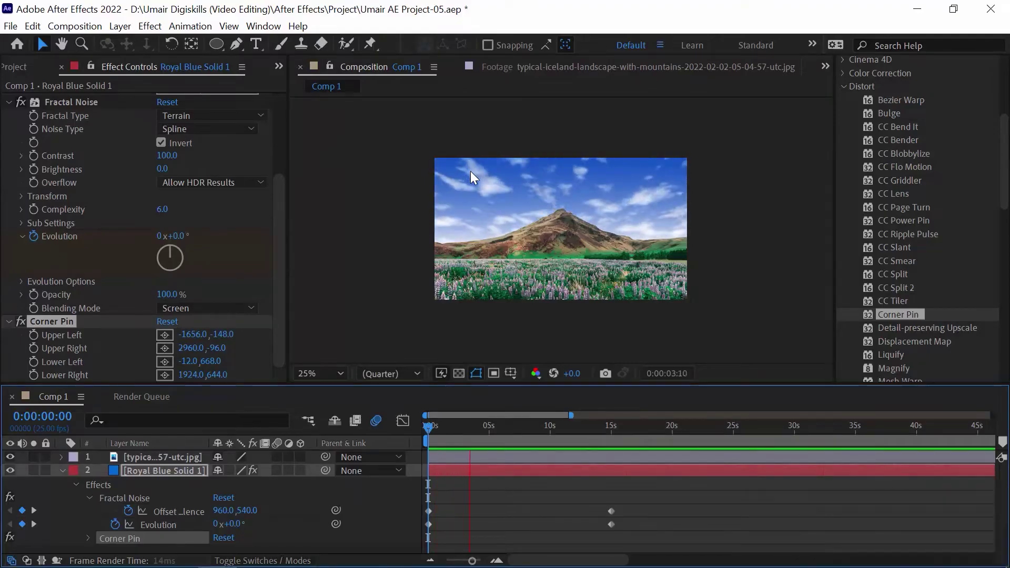
pyautogui.press('space')
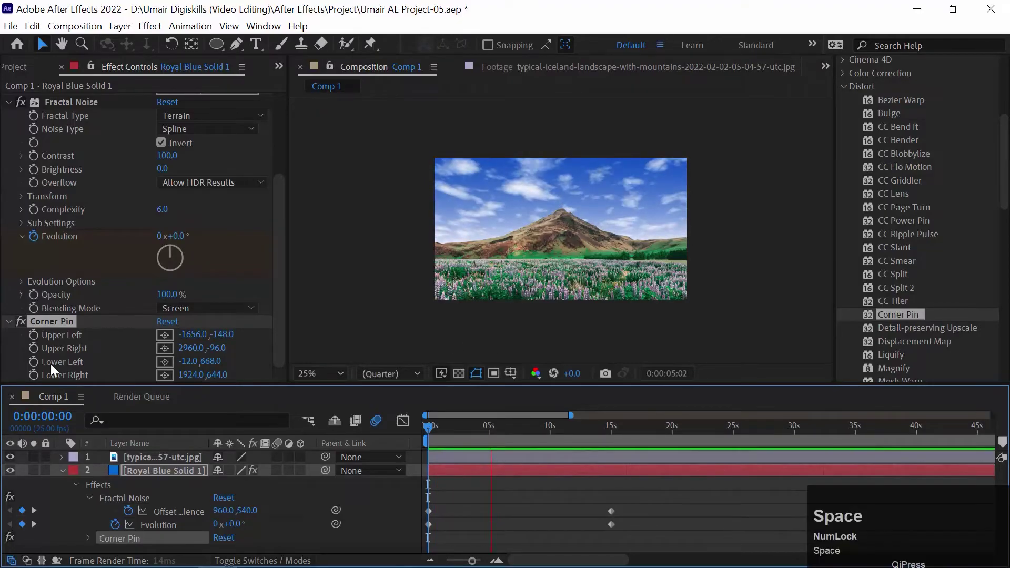
# Compare previews of the cloudy sky with the Corner Pin effect turned off and back on, viewing the composition fitted up to 100%
pyautogui.click(19, 320)
pyautogui.moveTo(445, 424); pyautogui.dragTo(307, 425)
pyautogui.press('space')
pyautogui.click(339, 374)
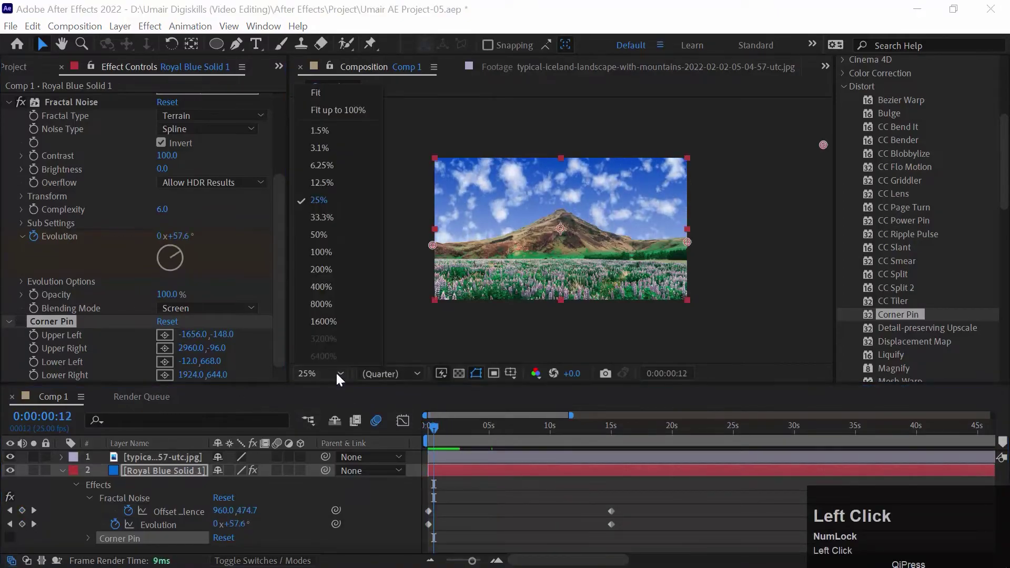
pyautogui.click(320, 104)
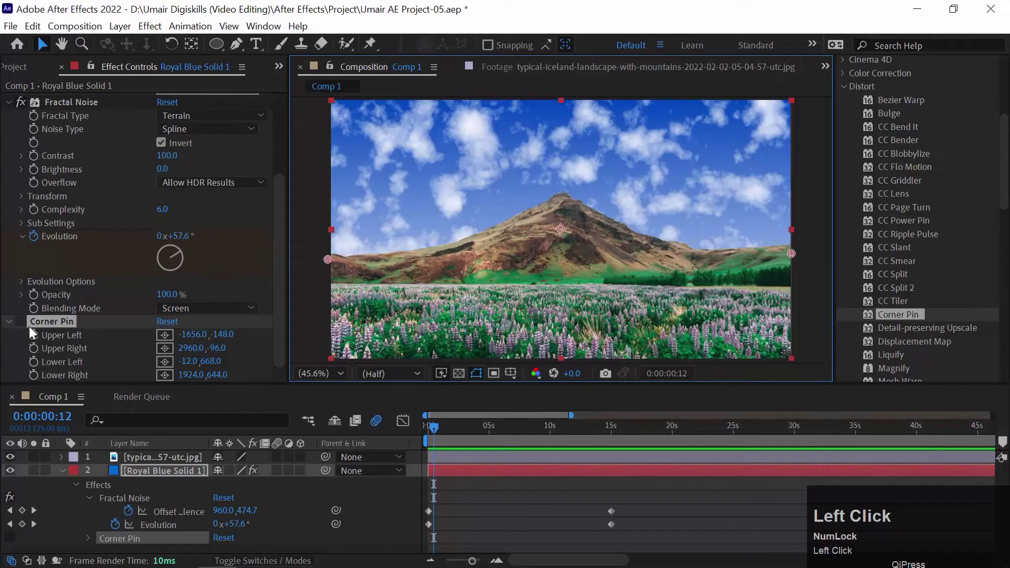
pyautogui.click(367, 430)
pyautogui.press('space')
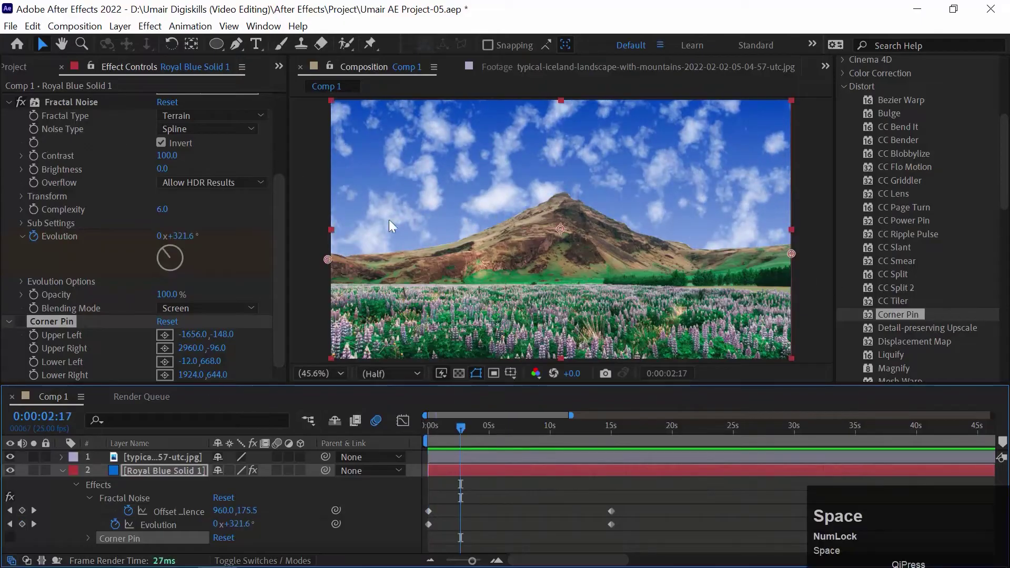
pyautogui.click(21, 321)
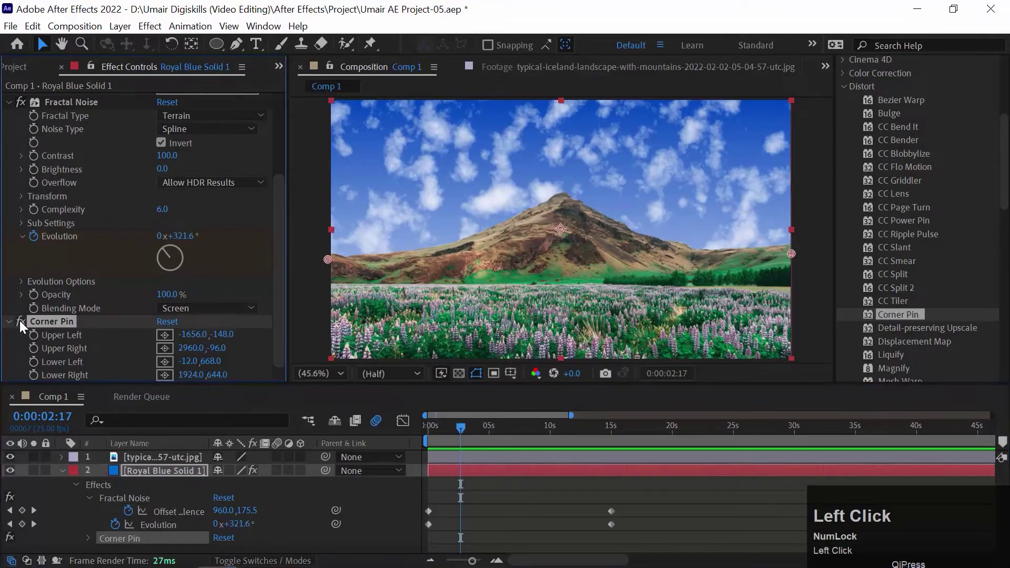
pyautogui.moveTo(466, 430); pyautogui.dragTo(321, 414)
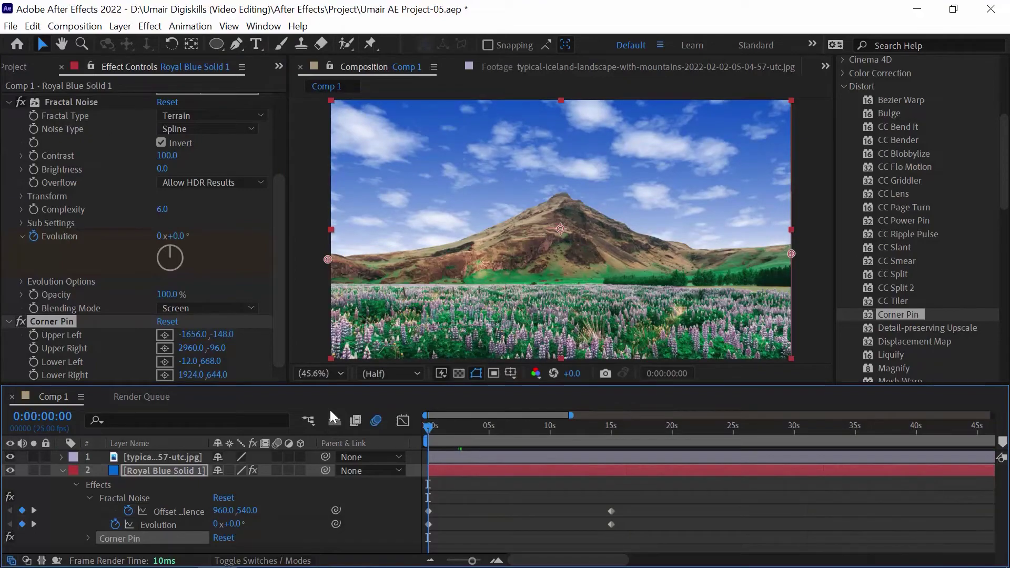
pyautogui.press('space')
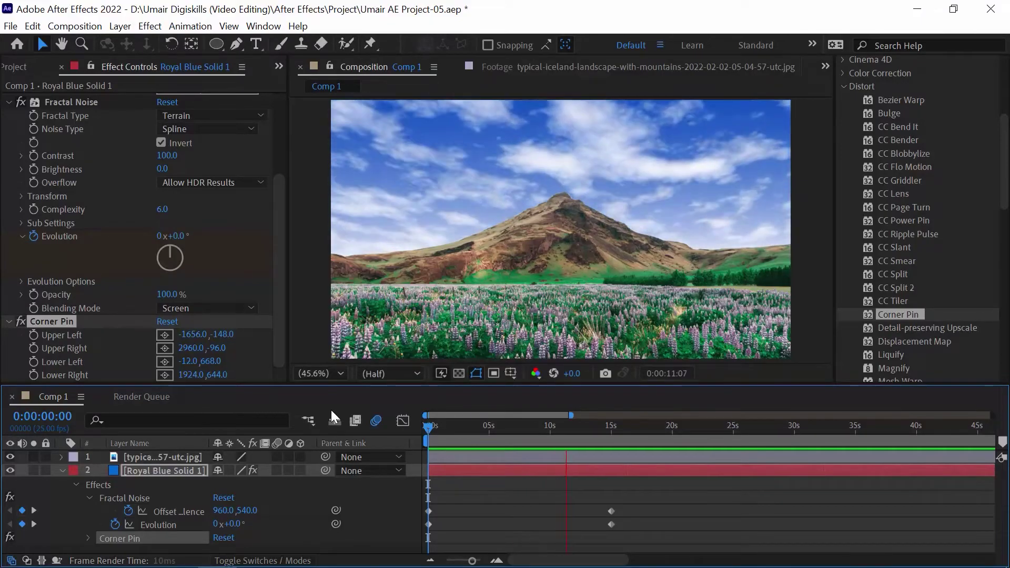
pyautogui.press('space')
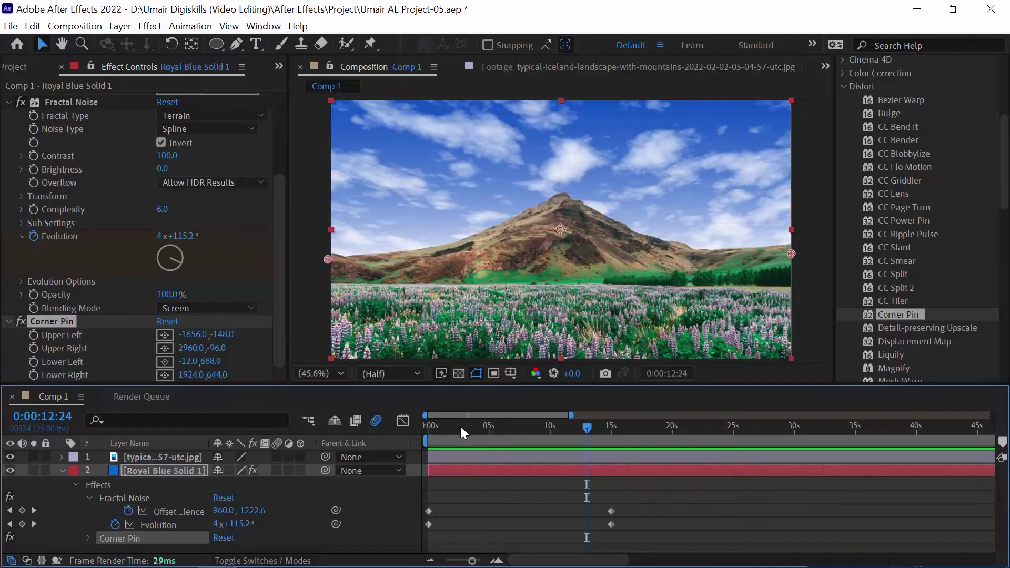
pyautogui.moveTo(460, 426); pyautogui.dragTo(423, 305)
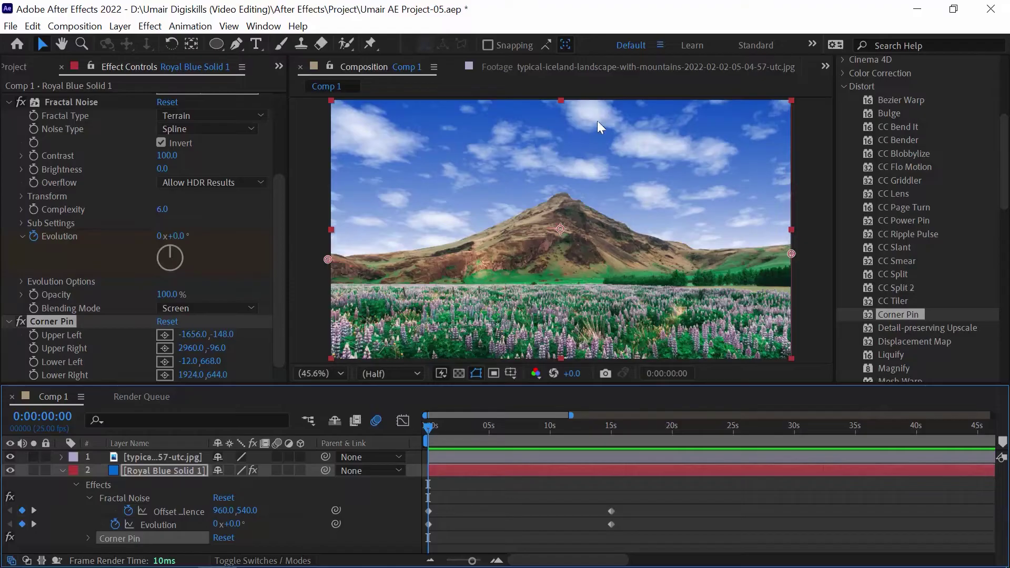
# Duplicate the blue sky solid and move one copy above the mountain landscape layer
pyautogui.click(59, 470)
pyautogui.click(178, 455)
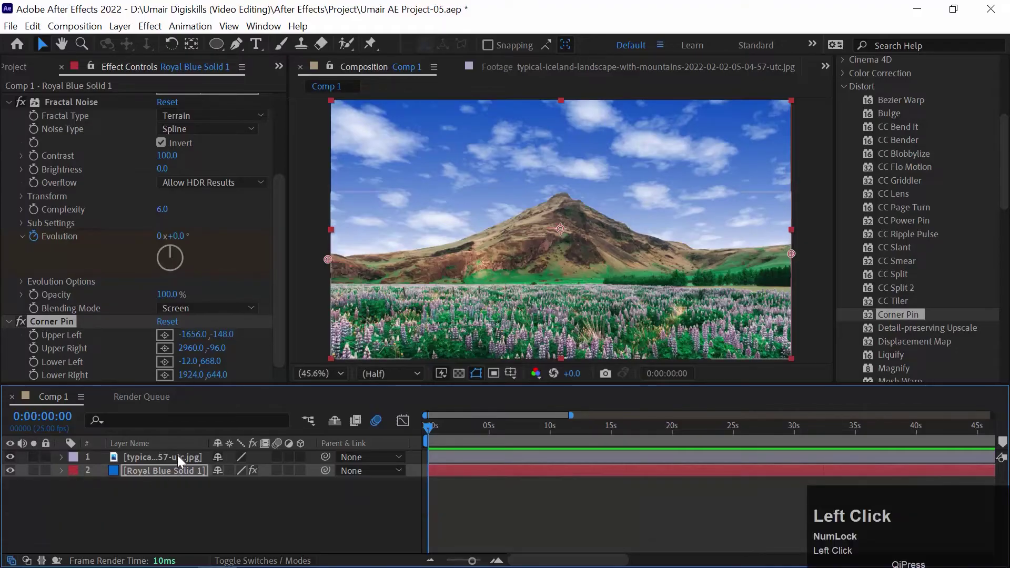
pyautogui.click(124, 469)
pyautogui.click(11, 469)
pyautogui.click(11, 469)
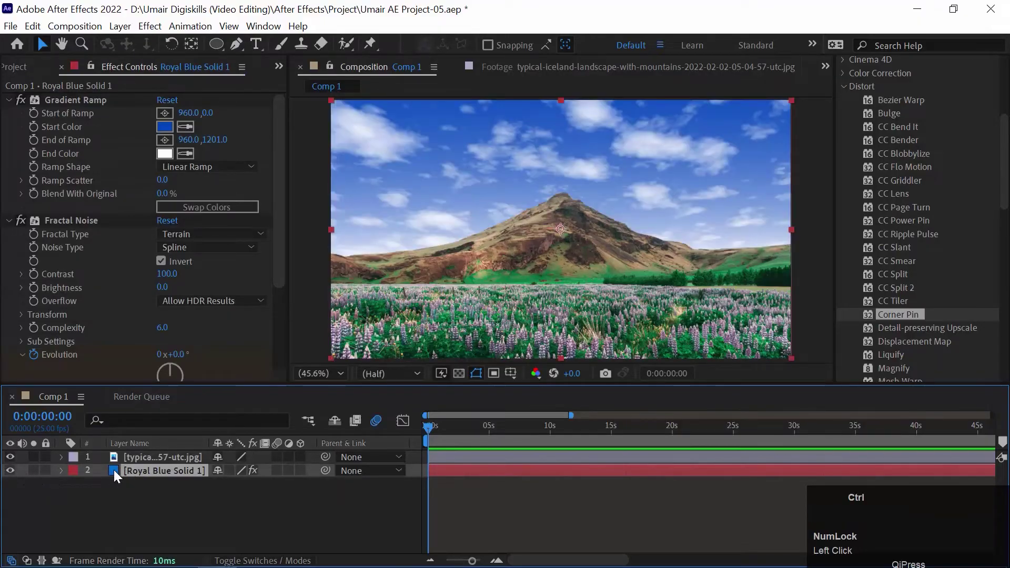
pyautogui.hotkey('ctrl', 'd')
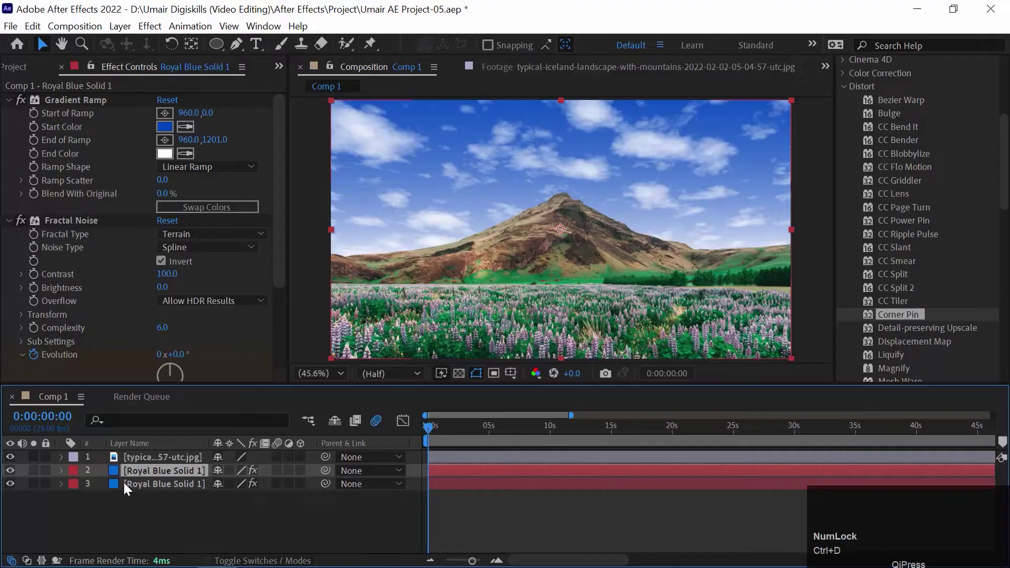
pyautogui.click(125, 482)
pyautogui.moveTo(114, 482); pyautogui.dragTo(112, 457)
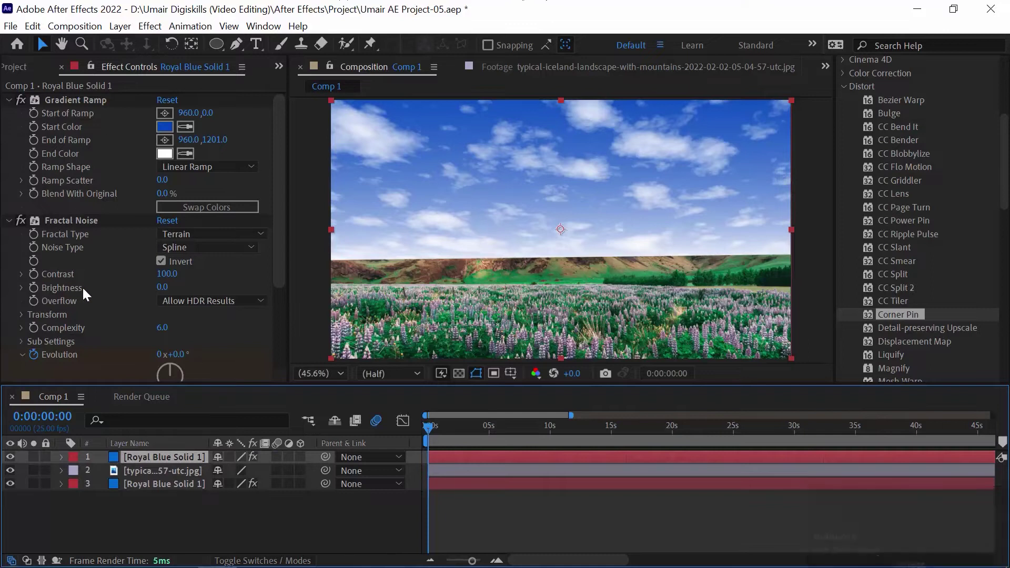
# Delete the Corner Pin effect from the topmost blue solid
pyautogui.scroll(-3, 84, 288)
pyautogui.click(59, 320)
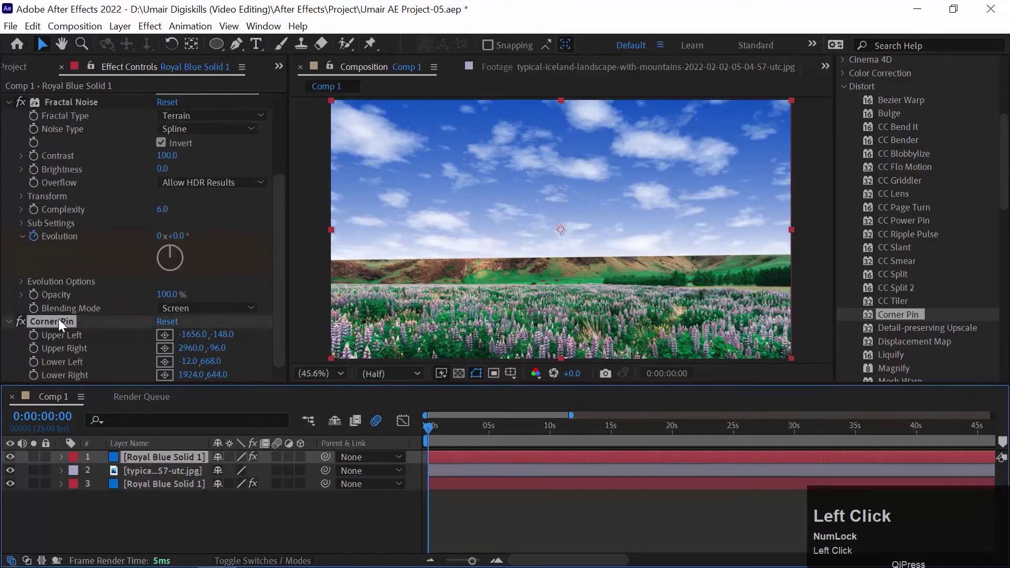
pyautogui.press('Delete')
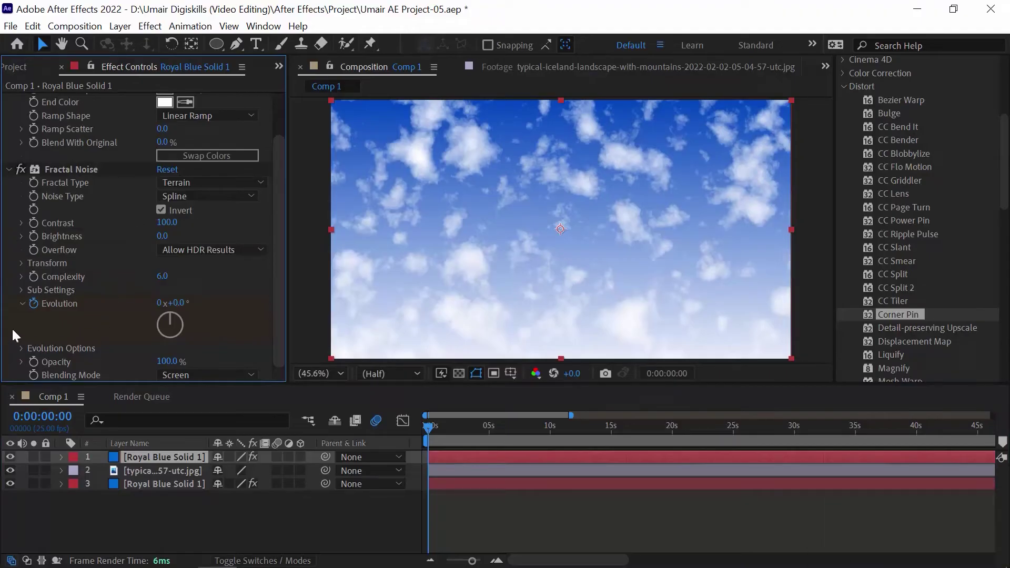
# Turn off Invert in the topmost solid's Fractal Noise and set its Blending Mode to Normal
pyautogui.click(160, 209)
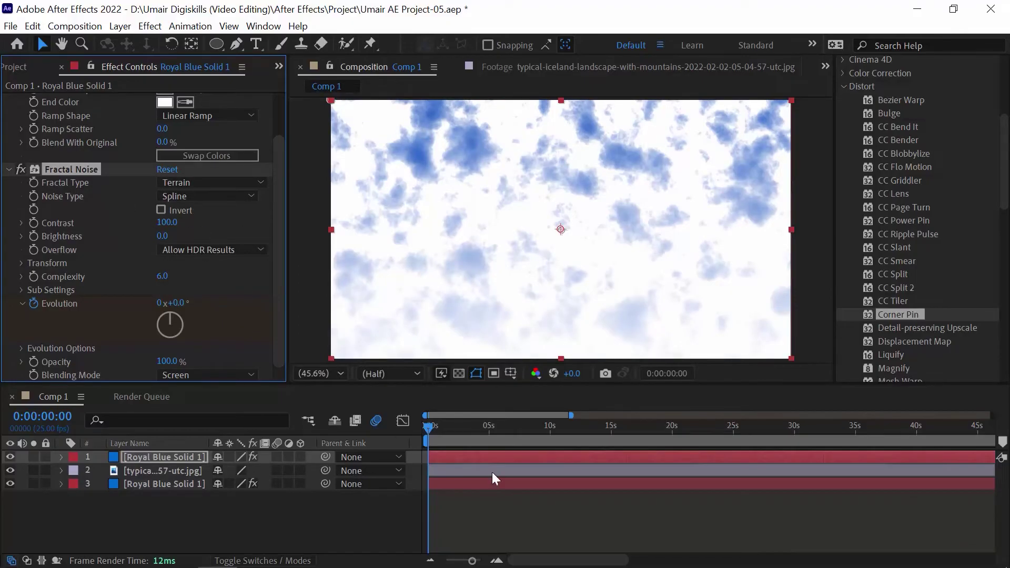
pyautogui.click(207, 372)
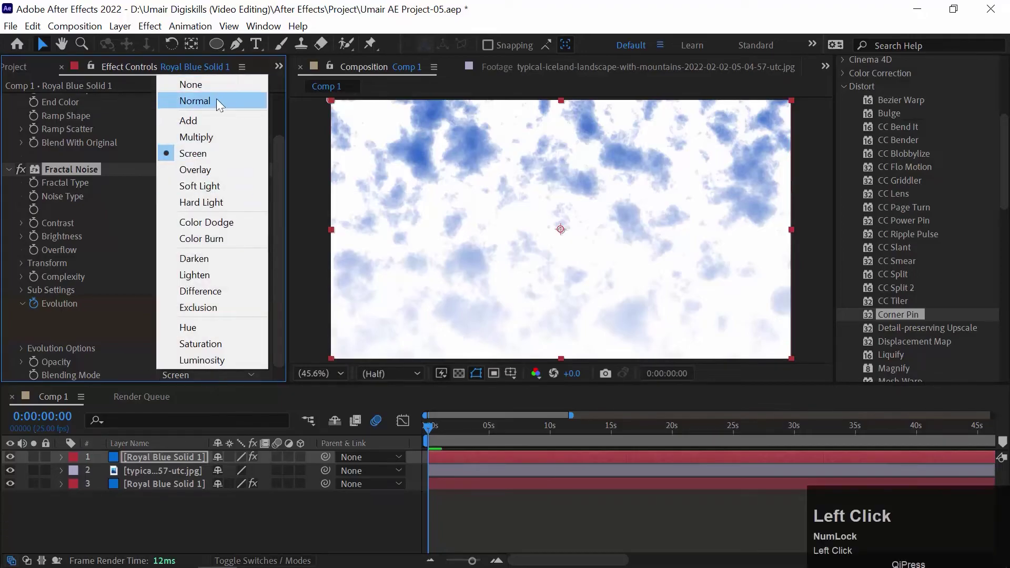
pyautogui.click(217, 99)
pyautogui.click(438, 425)
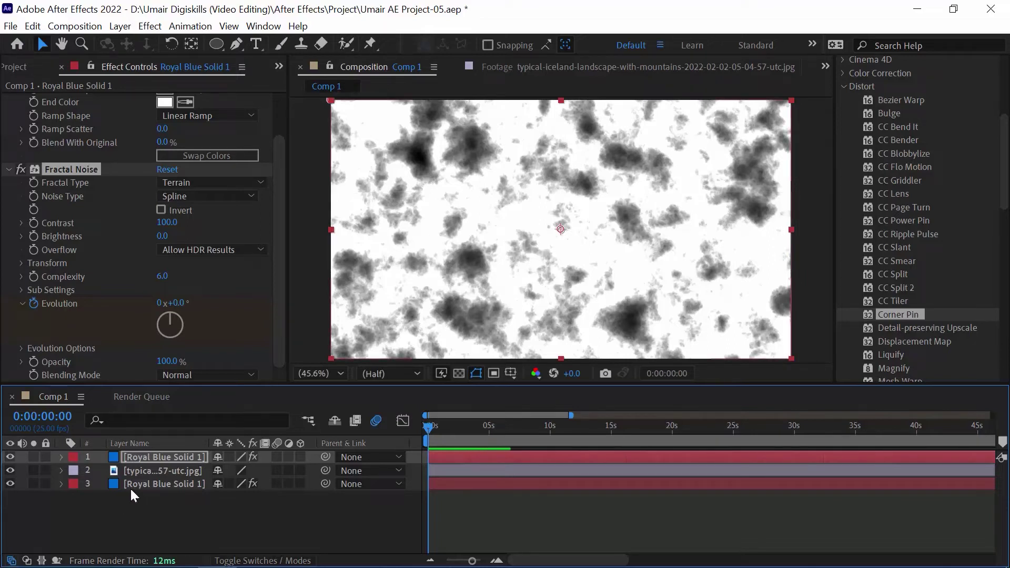
# Pre-compose the topmost solid as Royal Blue Solid 1 Comp 1, leaving all attributes in Comp 1
pyautogui.rightClick(113, 458)
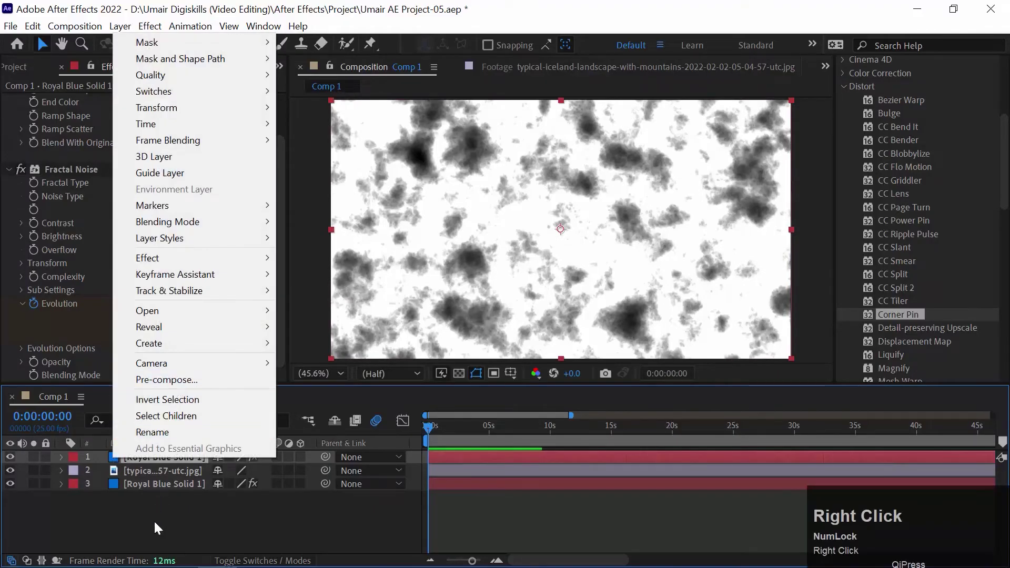
pyautogui.click(141, 523)
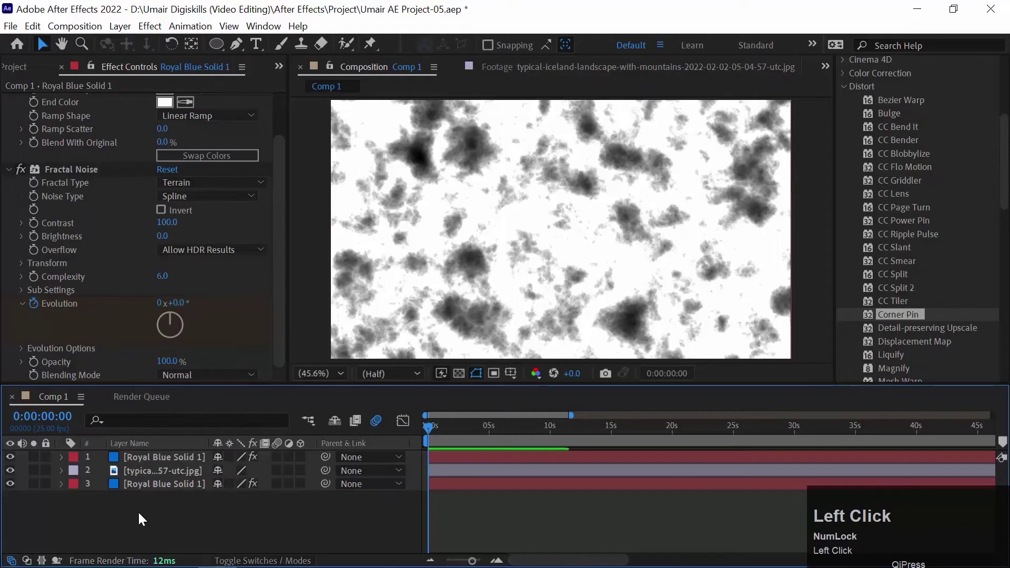
pyautogui.click(115, 461)
pyautogui.rightClick(115, 458)
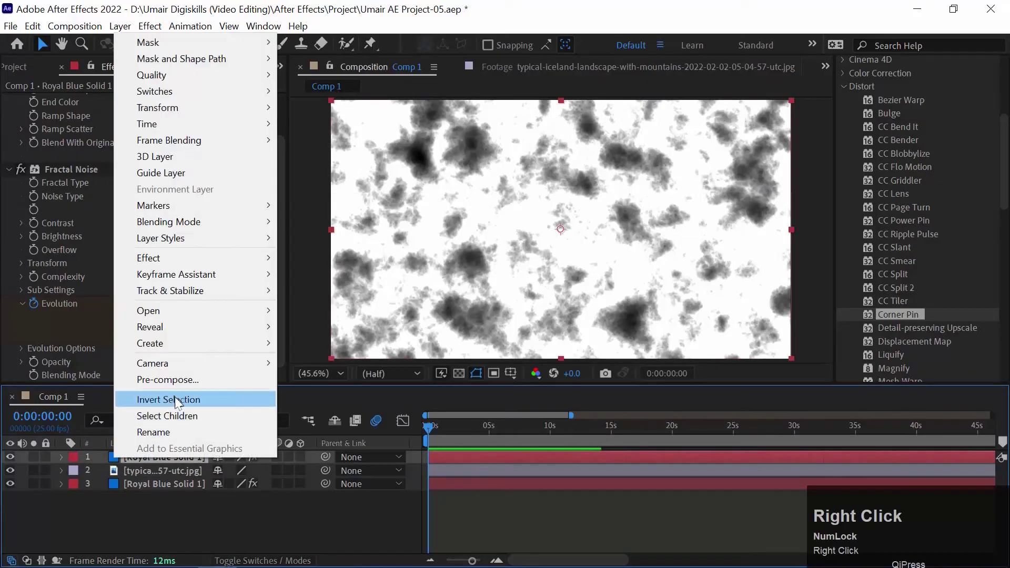
pyautogui.click(184, 380)
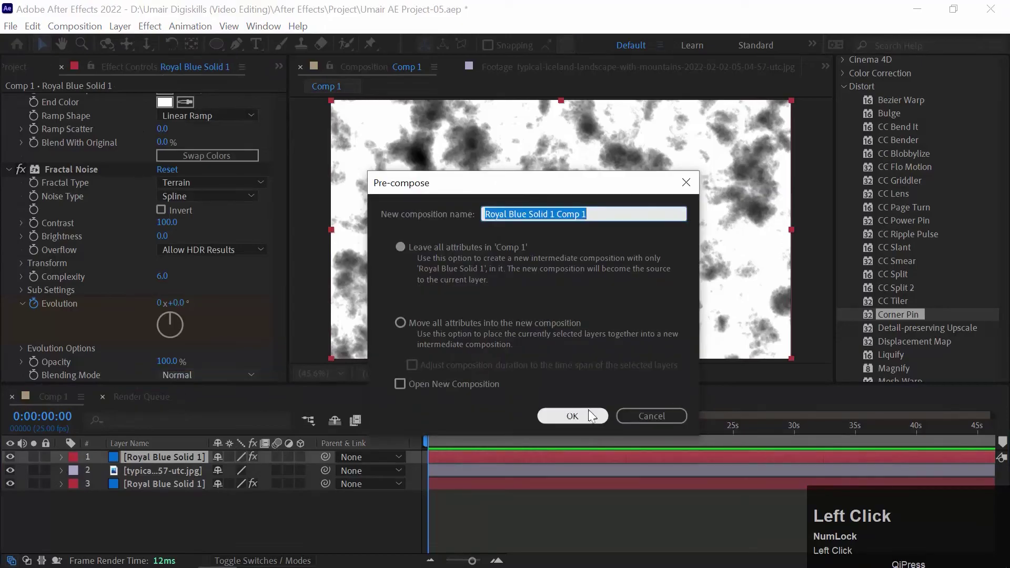
pyautogui.click(582, 412)
# Flip the pre-composed noise layer vertically and preview its motion from the start
pyautogui.click(104, 457)
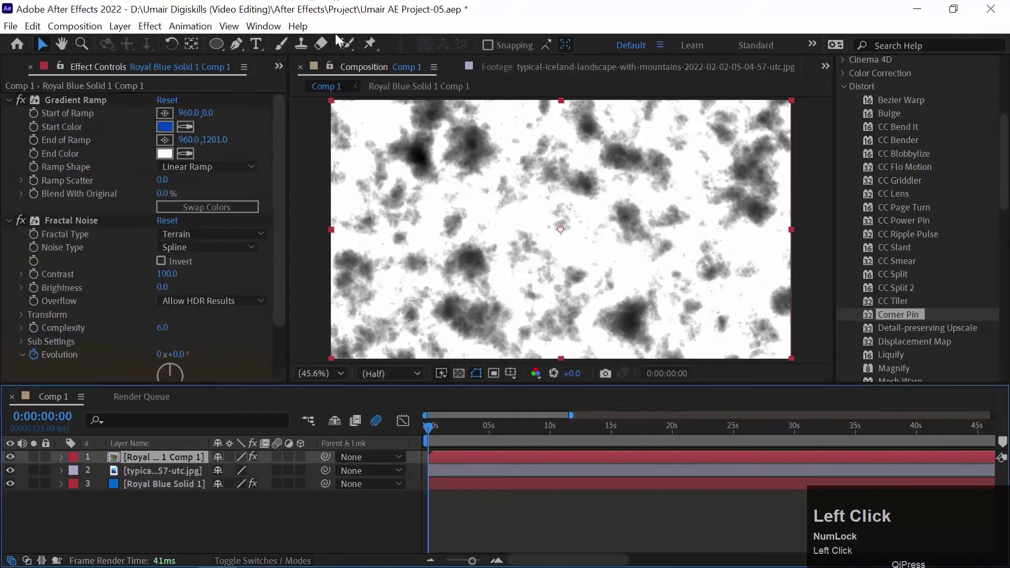
pyautogui.click(121, 26)
pyautogui.moveTo(158, 197)
pyautogui.click(429, 336)
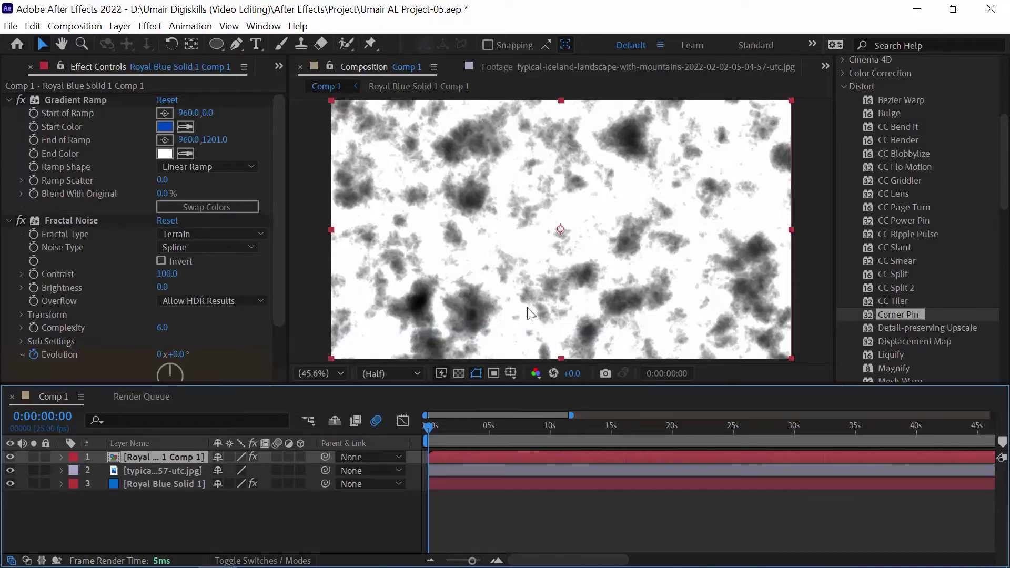
pyautogui.press('space')
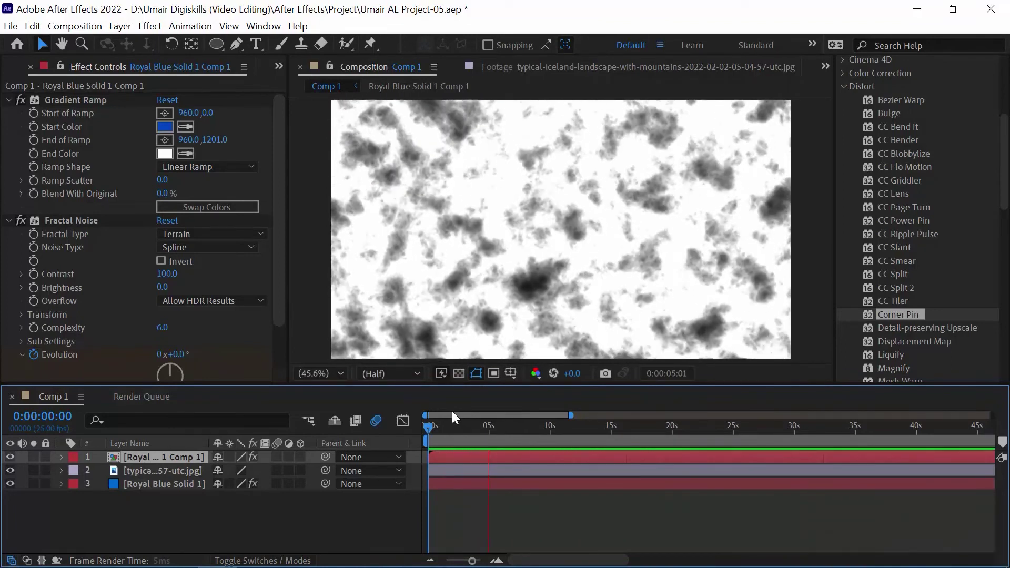
pyautogui.press('space')
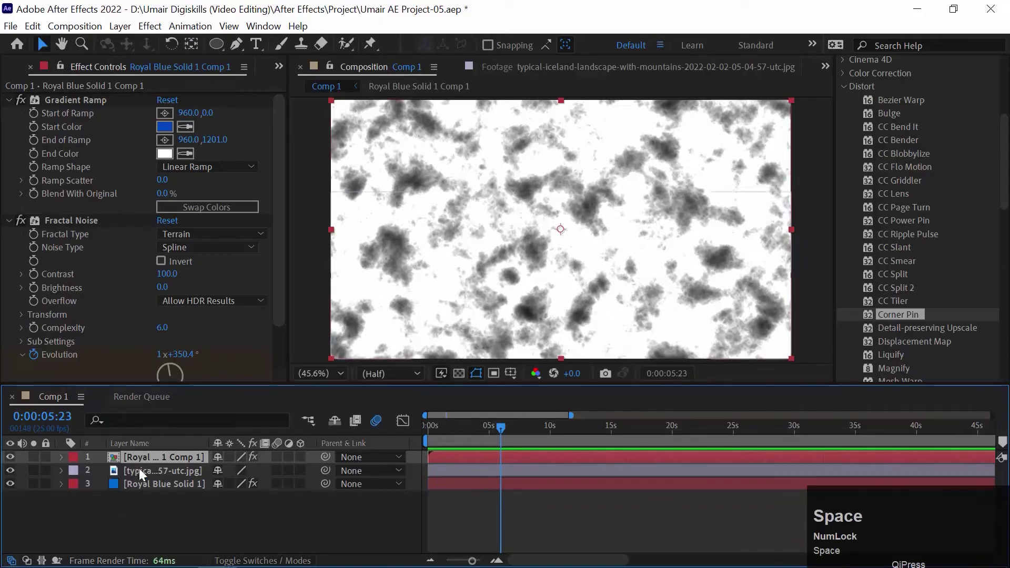
# Duplicate the masked mountain landscape layer and move the copy above the pre-composed noise layer
pyautogui.click(139, 472)
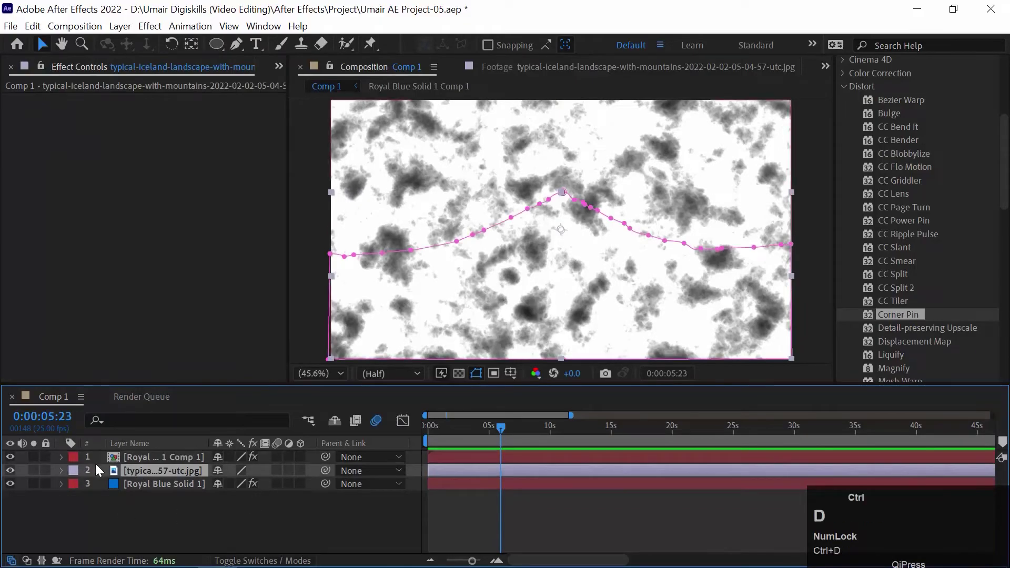
pyautogui.hotkey('ctrl', 'd')
pyautogui.moveTo(119, 475); pyautogui.dragTo(119, 452)
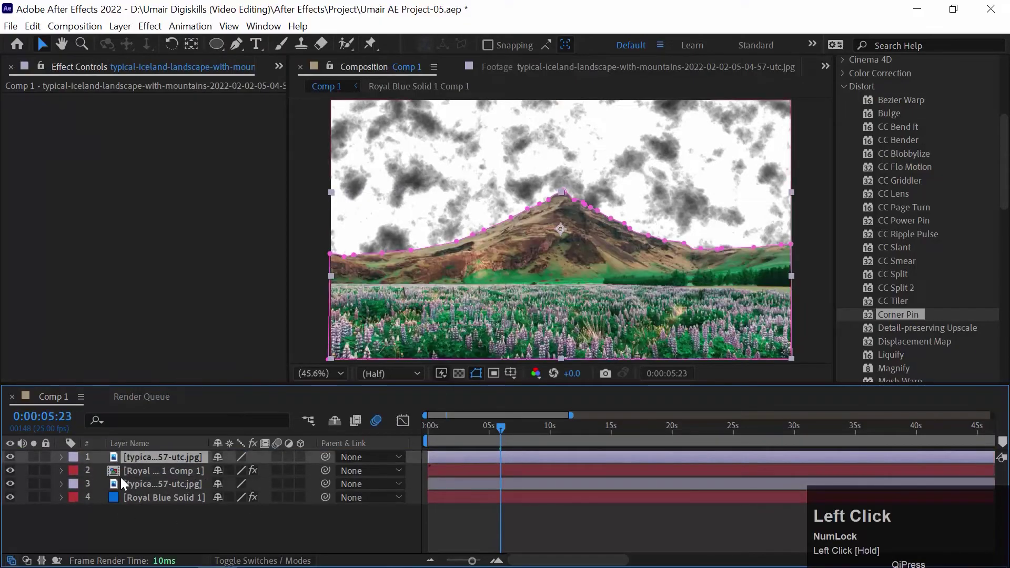
pyautogui.click(228, 528)
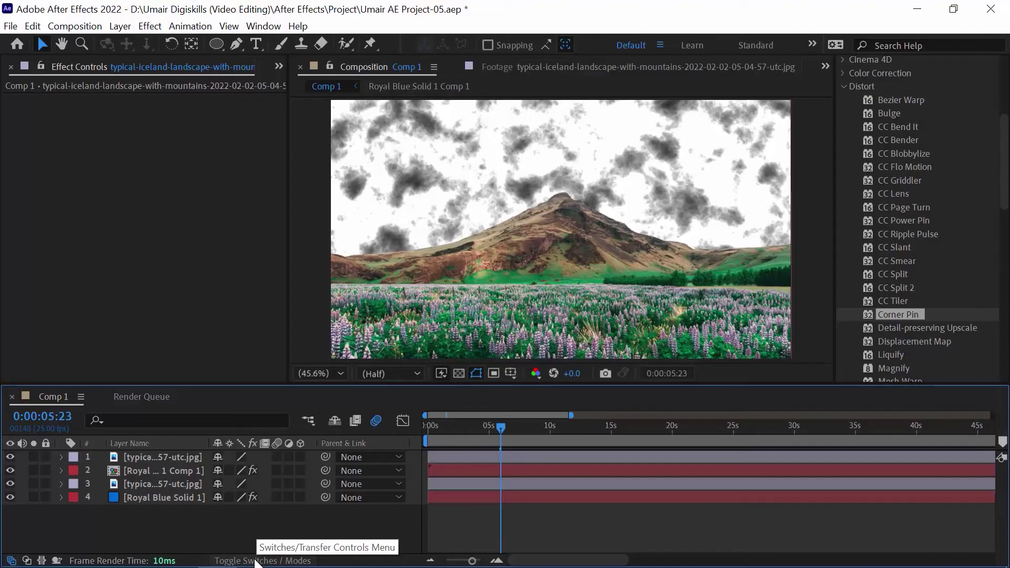
# Set the pre-composed noise layer's track matte to Alpha Matte, using the duplicated mountain landscape above it
pyautogui.click(256, 560)
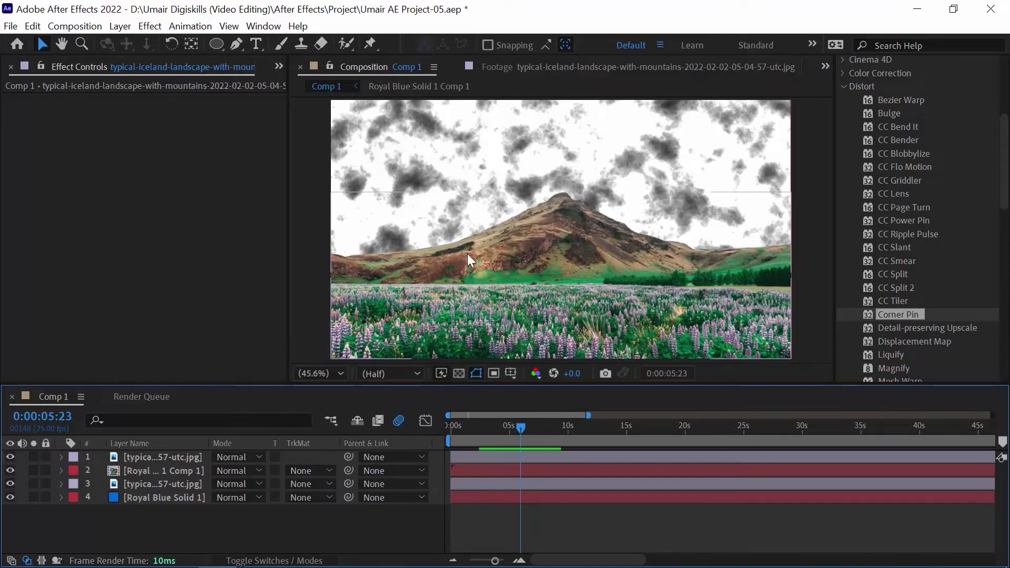
pyautogui.click(324, 470)
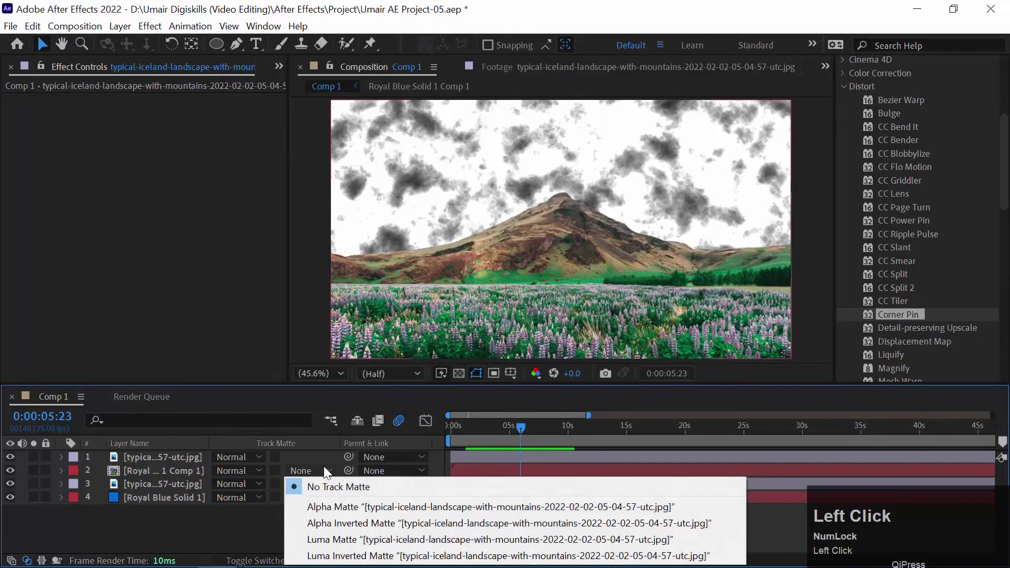
pyautogui.click(332, 507)
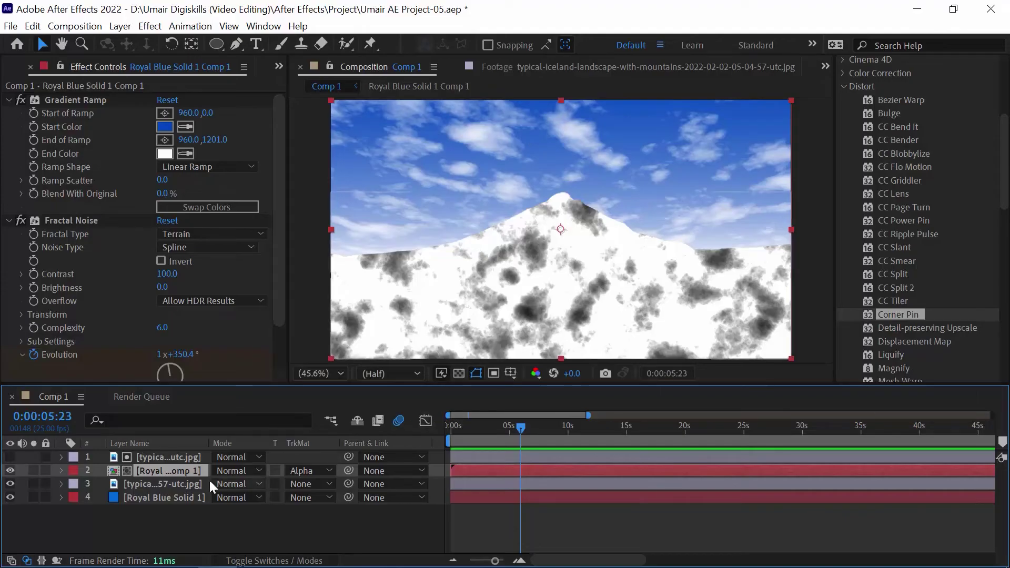
# Set the pre-composed noise layer's blending mode to Multiply and preview the cloud shadows from the start
pyautogui.click(257, 468)
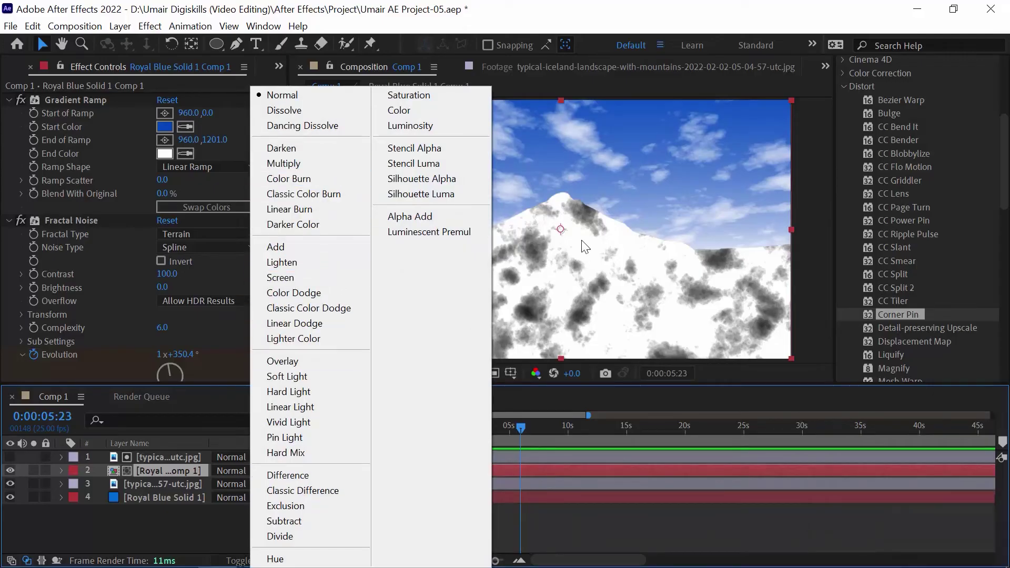
pyautogui.click(311, 162)
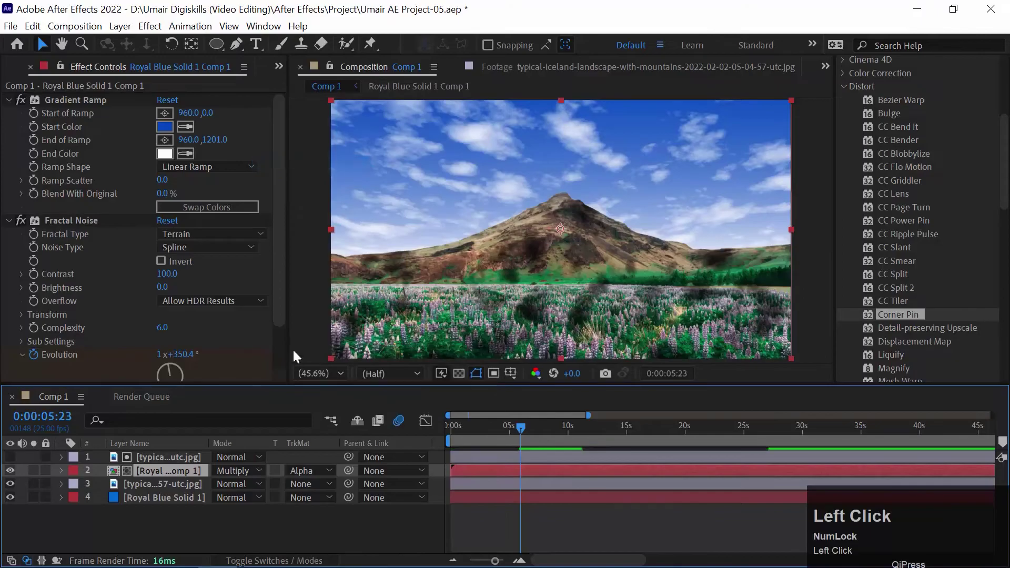
pyautogui.moveTo(463, 428); pyautogui.dragTo(411, 427)
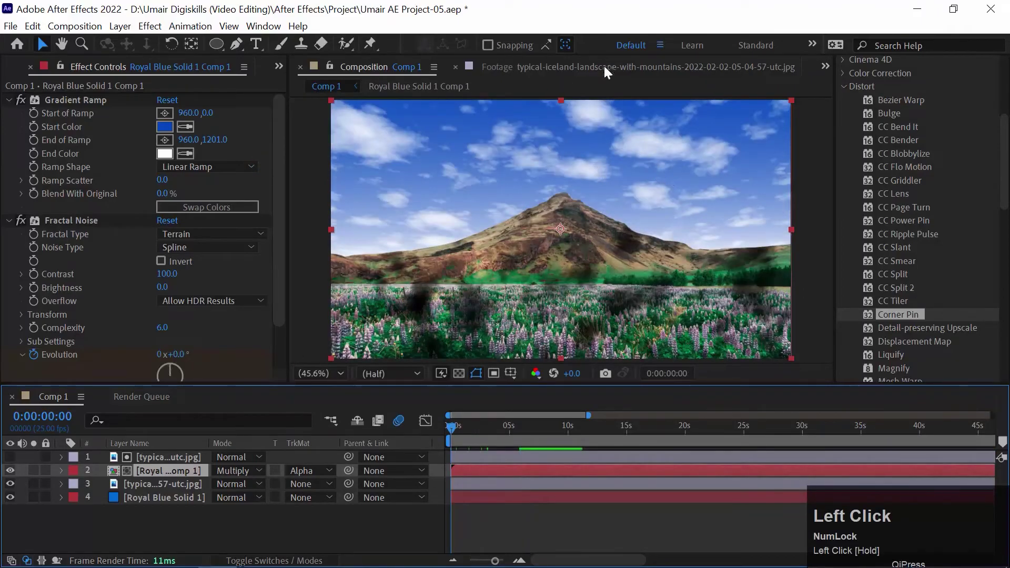
pyautogui.press('space')
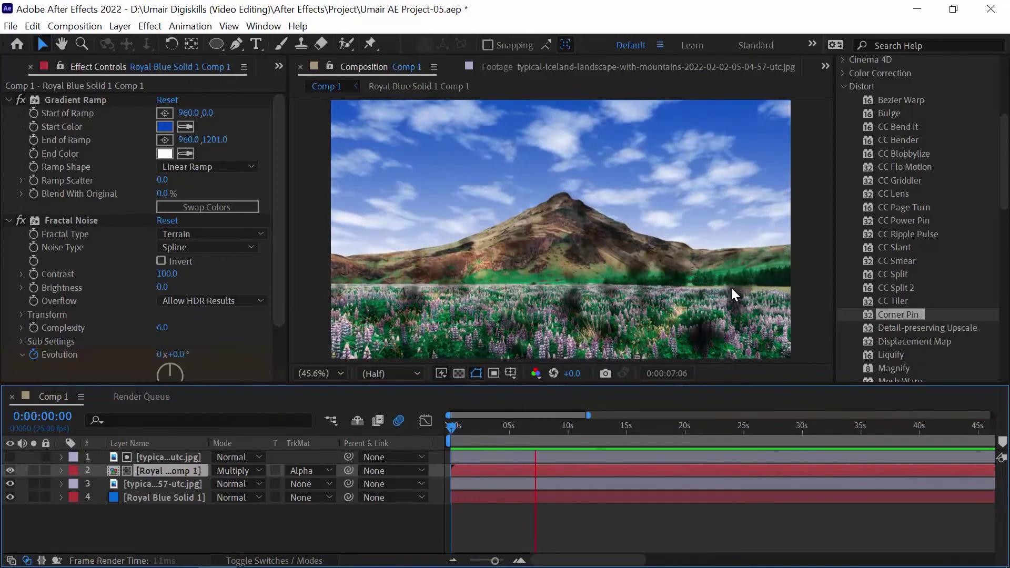
pyautogui.press('space')
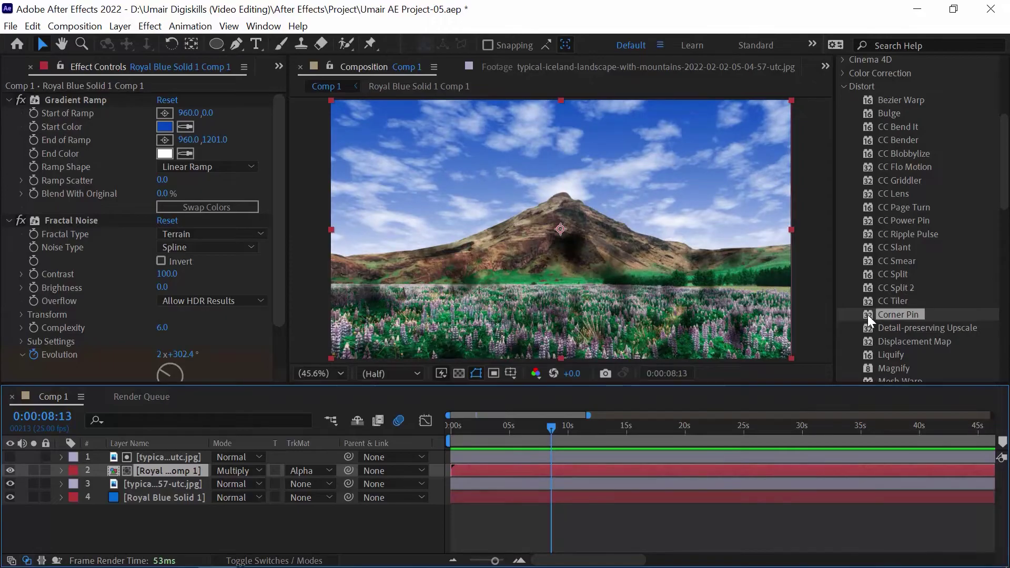
# Apply the Corner Pin effect to the pre-composed noise layer and zoom the composition view out to 25%
pyautogui.moveTo(898, 314); pyautogui.dragTo(396, 254)
pyautogui.press('space')
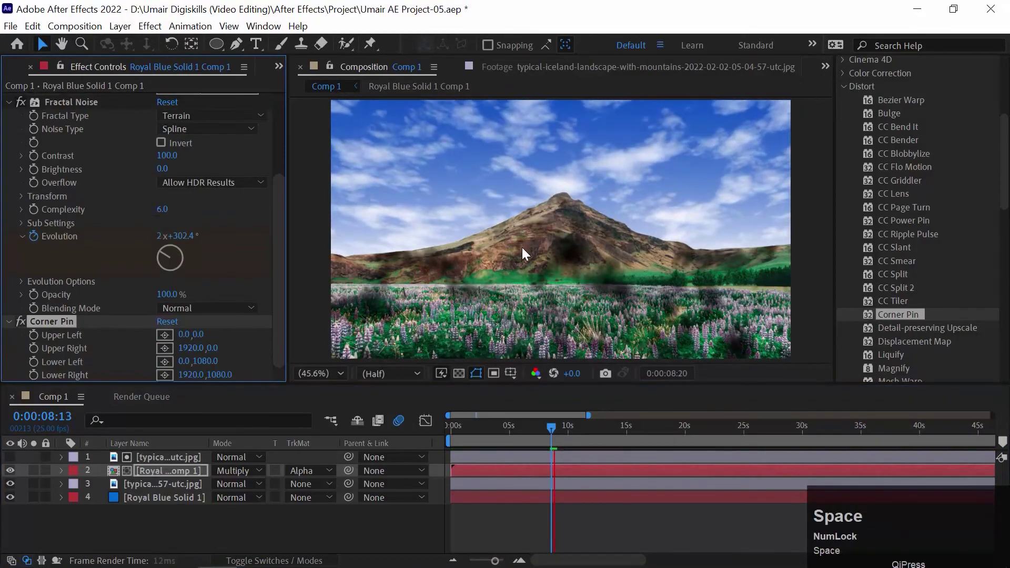
pyautogui.click(513, 248)
pyautogui.hotkey('ctrl', '-')
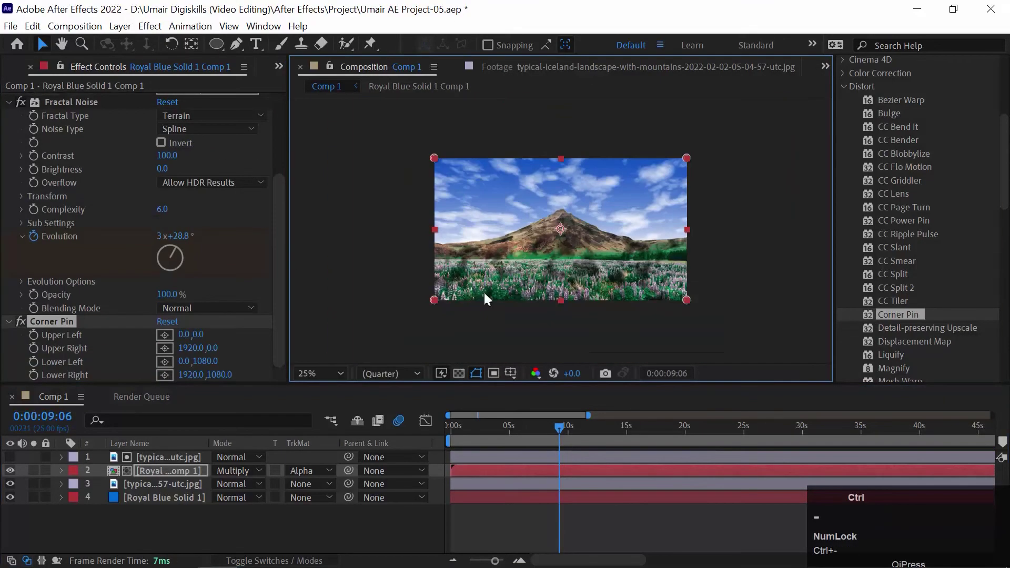
pyautogui.hotkey('ctrl', 'z')
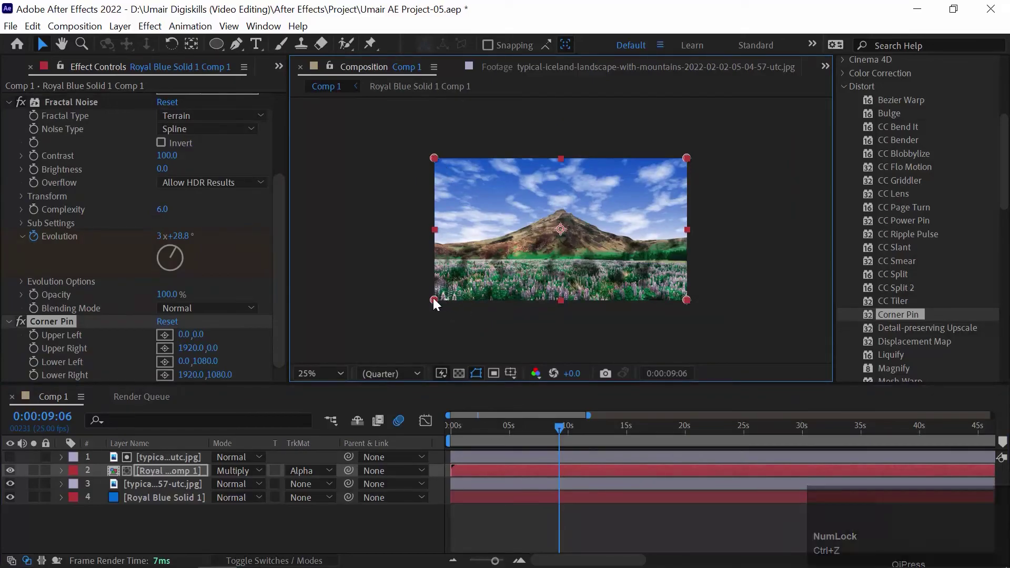
# Stretch the noise layer's Corner Pin to Upper Right 2936,0 and Upper Left -1744,0, and preview the shadows from the start
pyautogui.moveTo(687, 299); pyautogui.dragTo(820, 299)
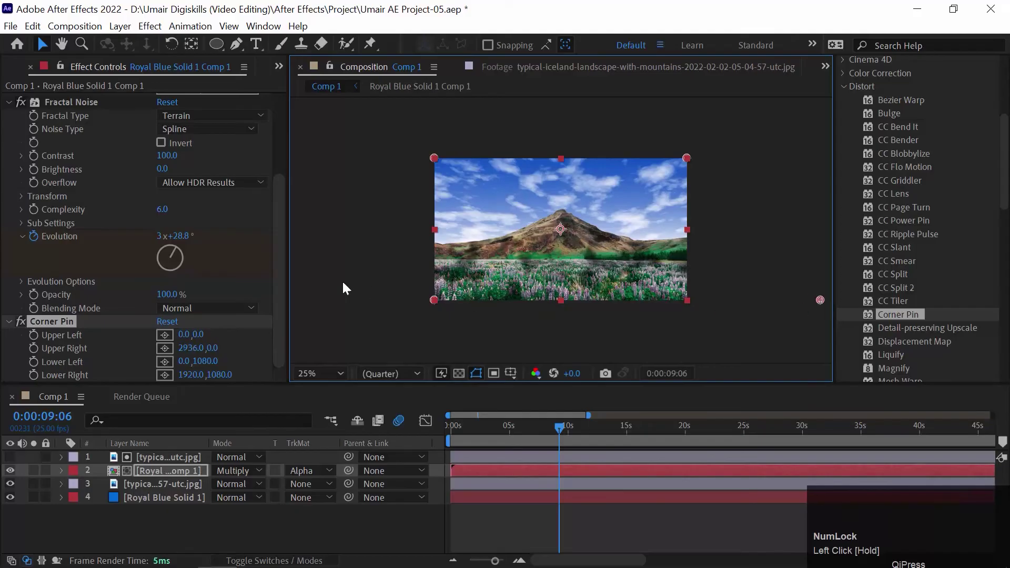
pyautogui.moveTo(433, 299); pyautogui.dragTo(221, 300)
pyautogui.moveTo(468, 423); pyautogui.dragTo(398, 420)
pyautogui.press('space')
pyautogui.press('space')
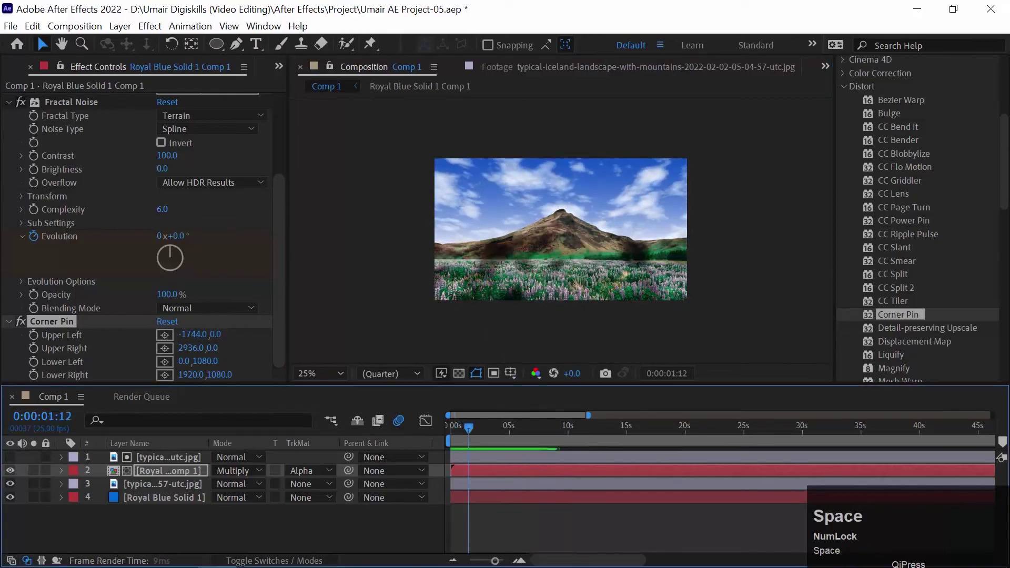
# Apply Gaussian Blur with Blurriness 70.3 to the pre-composed noise layer, and preview the softened shadows from the start with the composition fitted to the view
pyautogui.scroll(3, 926, 191)
pyautogui.click(842, 184)
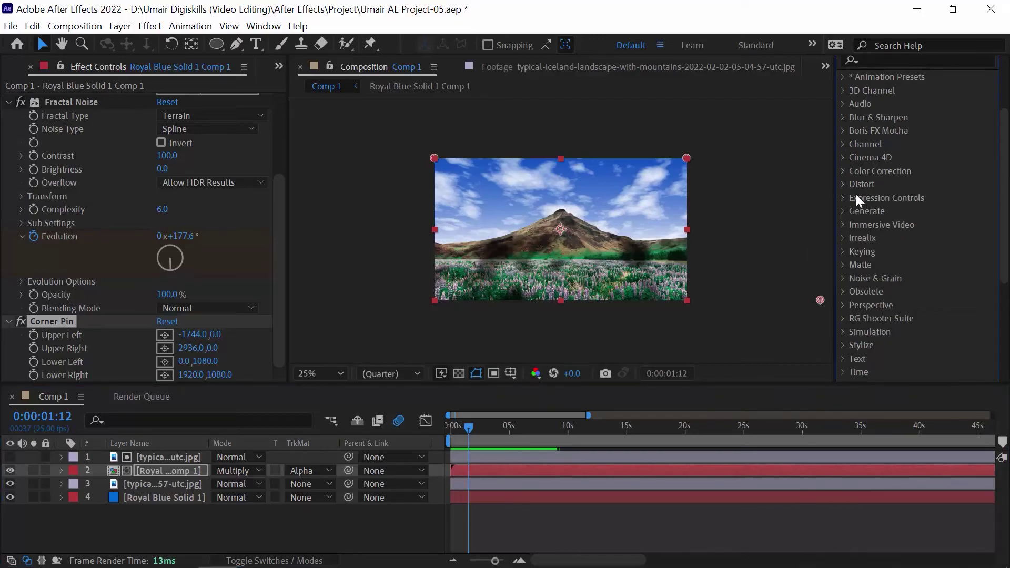
pyautogui.click(841, 116)
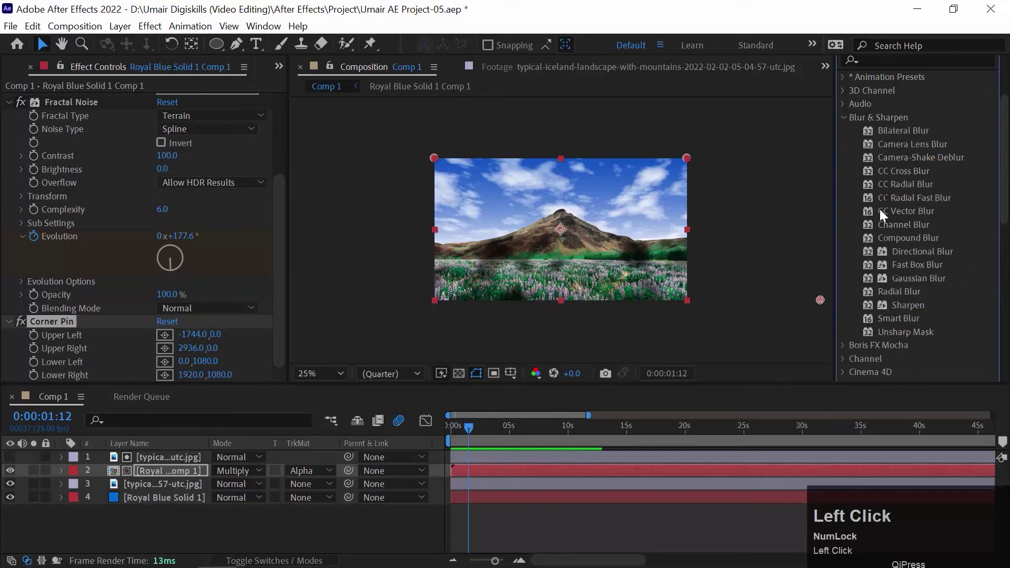
pyautogui.moveTo(929, 275); pyautogui.dragTo(230, 264)
pyautogui.moveTo(160, 349); pyautogui.dragTo(324, 365)
pyautogui.click(326, 373)
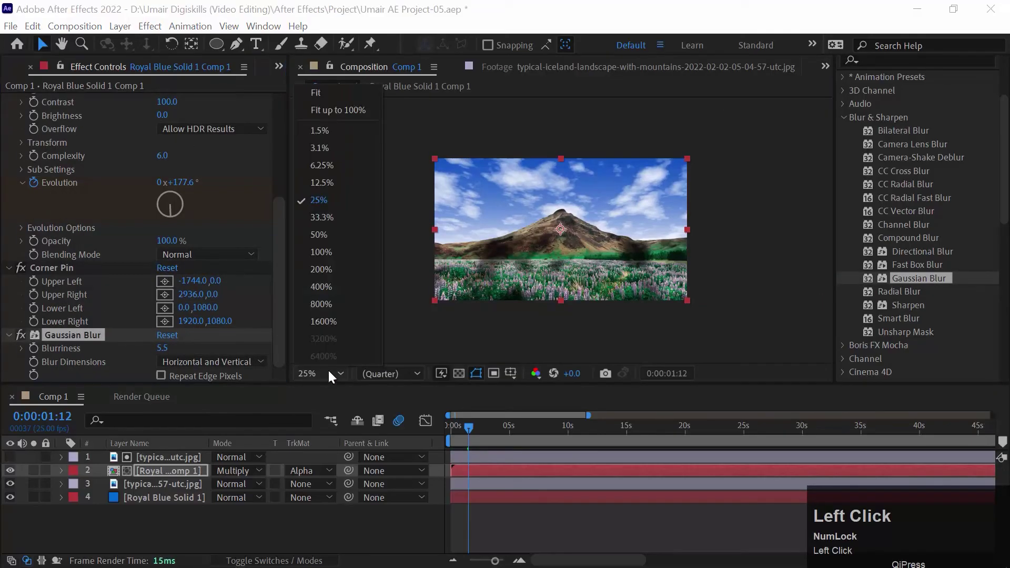
pyautogui.click(333, 107)
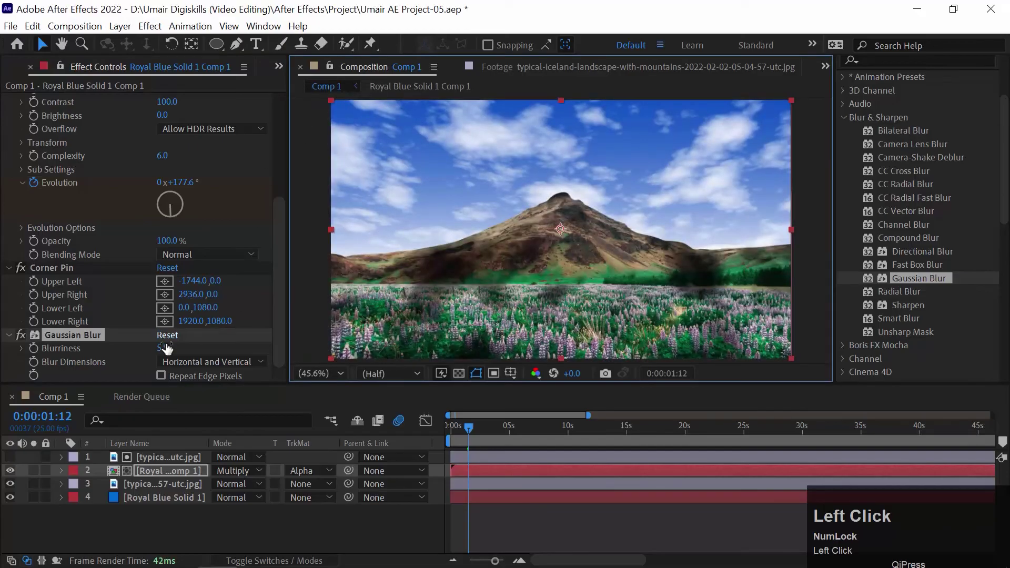
pyautogui.moveTo(162, 347); pyautogui.dragTo(473, 279)
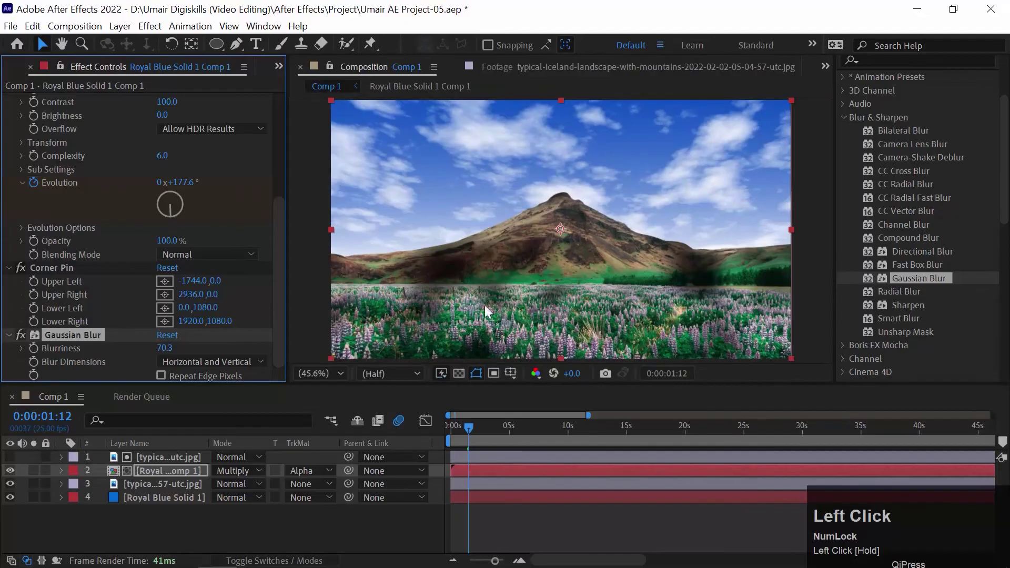
pyautogui.click(468, 429)
pyautogui.press('space')
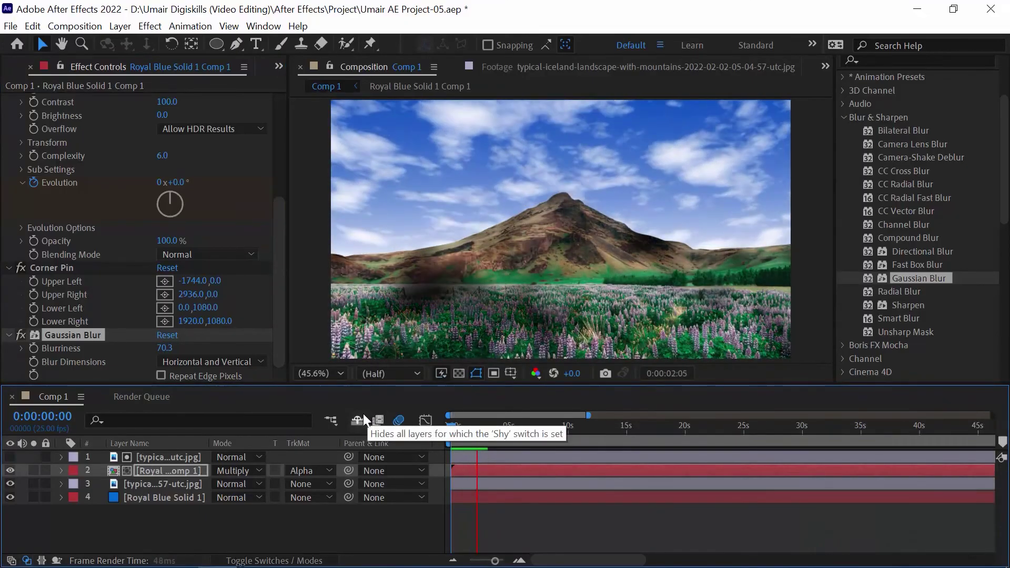
pyautogui.press('space')
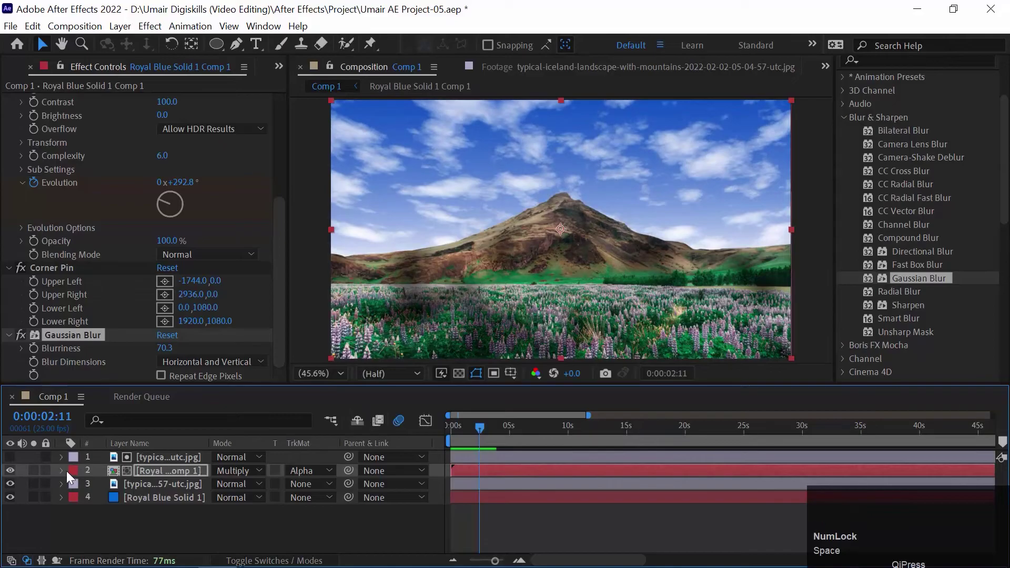
# Lower the pre-composed noise layer's opacity to 60% and preview the lighter shadows
pyautogui.press('t')
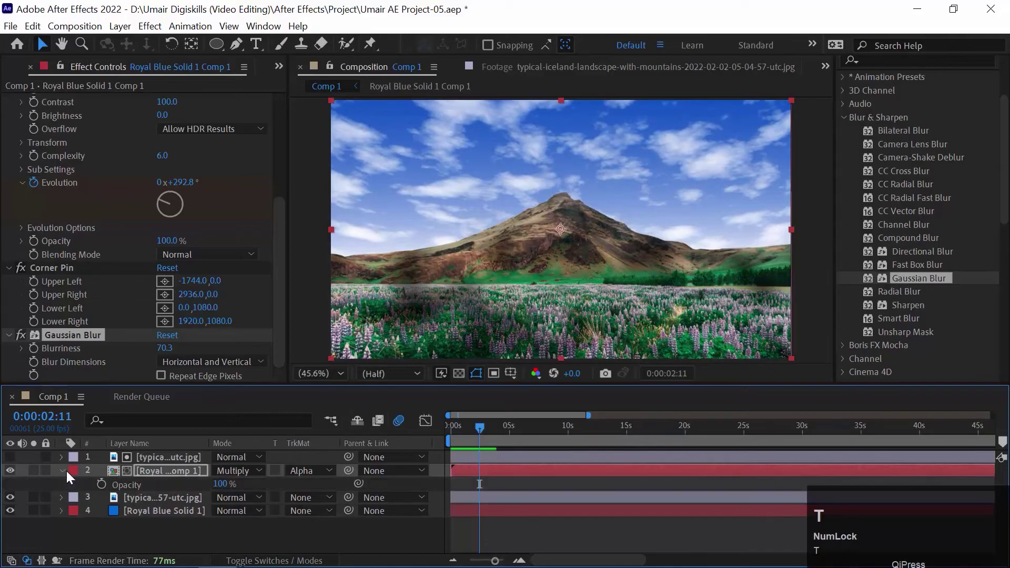
pyautogui.click(227, 491)
pyautogui.hotkey('ctrl', 'z')
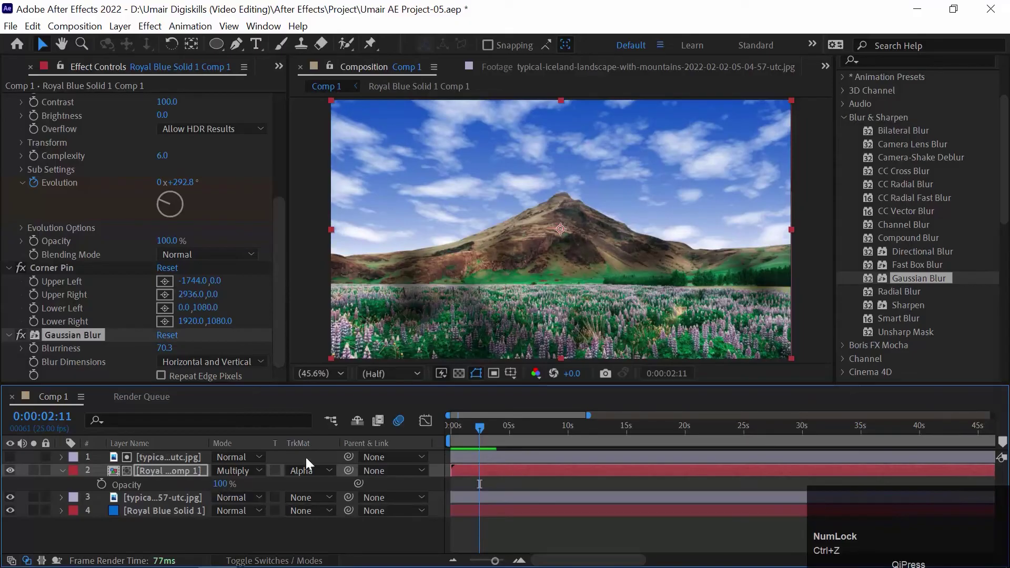
pyautogui.moveTo(220, 484)
pyautogui.mouseDown()
pyautogui.moveTo(196, 484)
pyautogui.moveTo(226, 480)
pyautogui.mouseUp()
pyautogui.press('space')
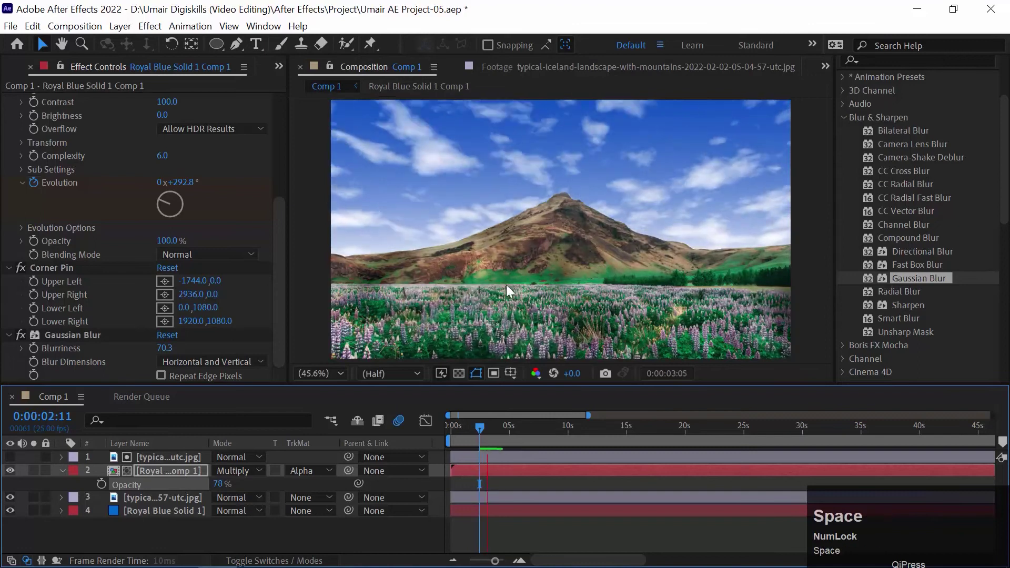
pyautogui.click(479, 459)
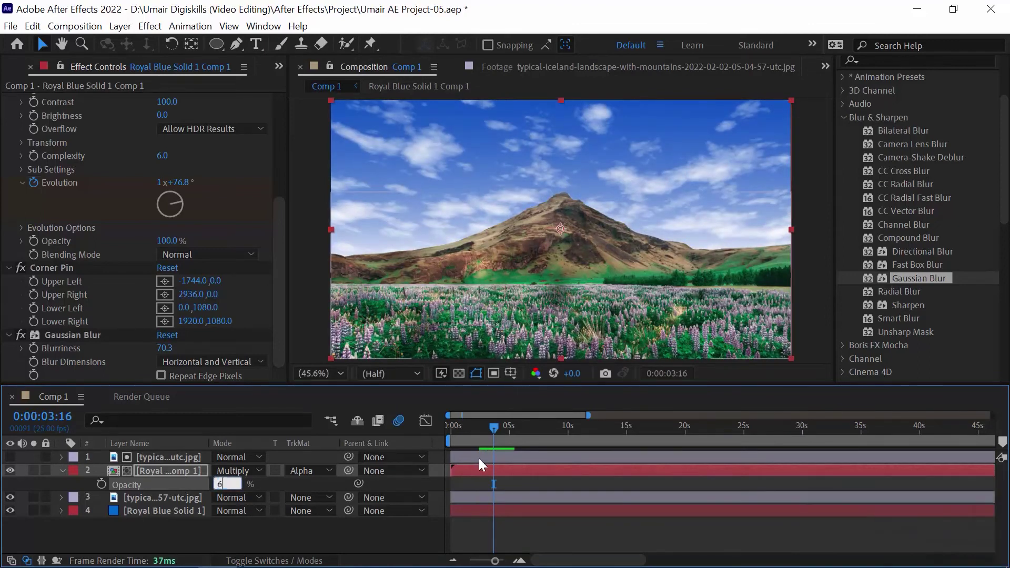
pyautogui.press('space')
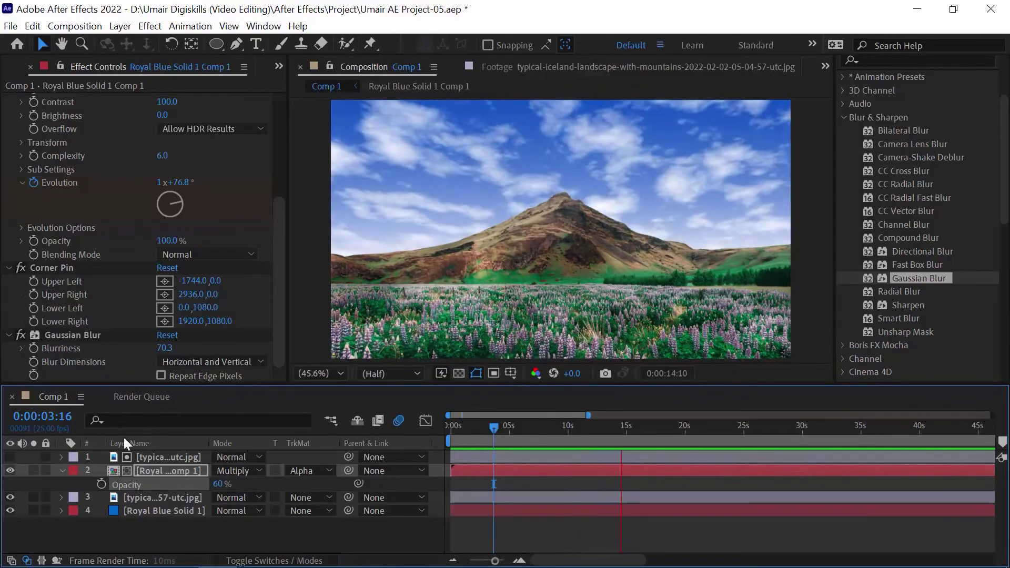
# Return to the start of the timeline and pre-compose all four layers of Comp 1 together as Pre-comp 1
pyautogui.moveTo(596, 423); pyautogui.dragTo(204, 477)
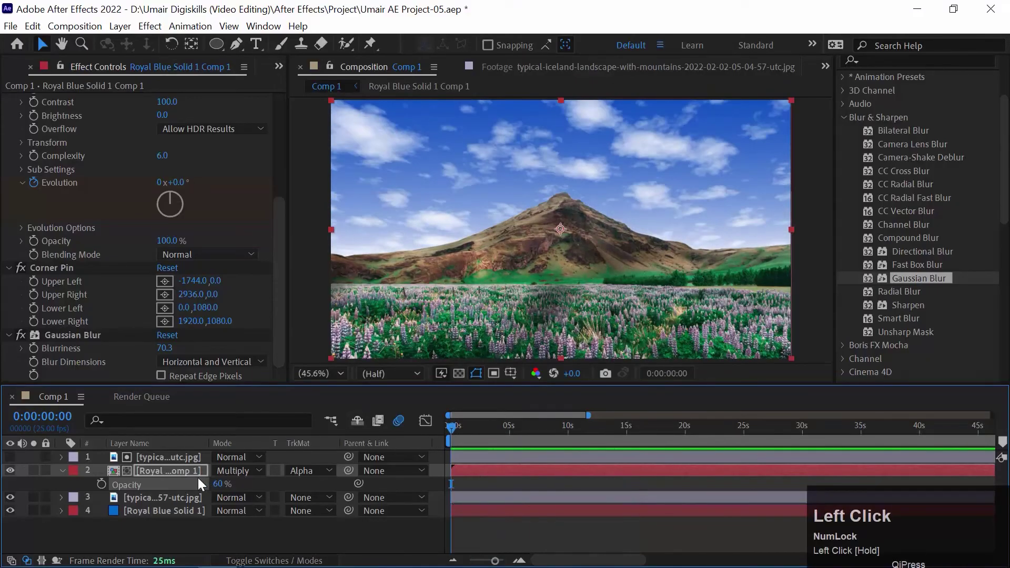
pyautogui.moveTo(157, 524); pyautogui.dragTo(170, 459)
pyautogui.rightClick(167, 457)
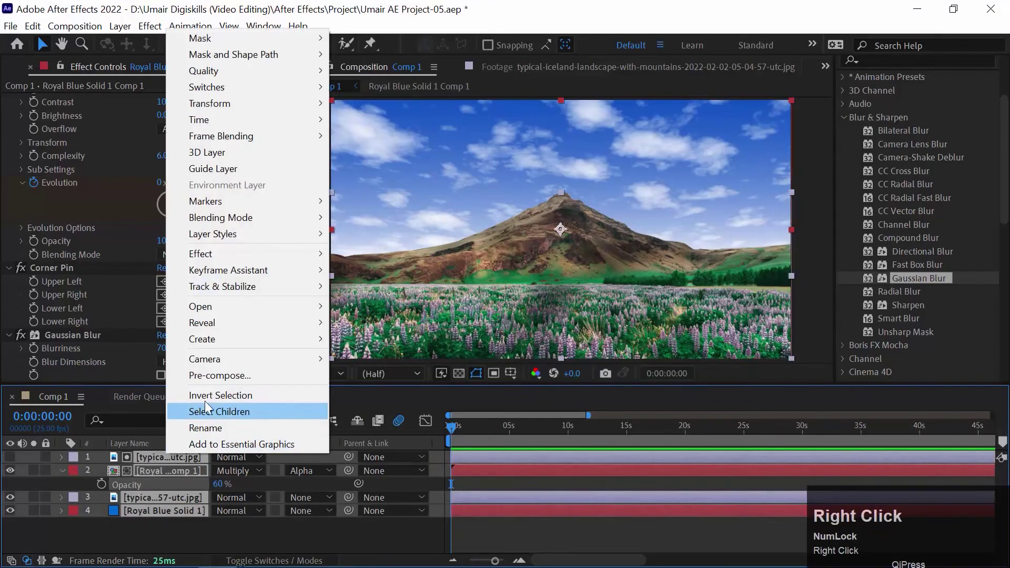
pyautogui.click(211, 375)
pyautogui.click(575, 352)
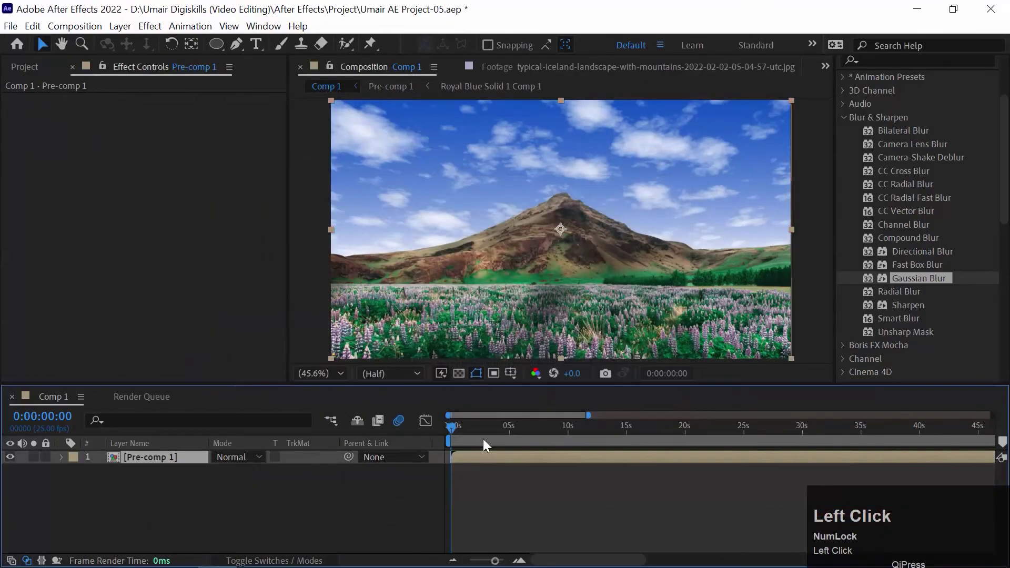
# Keyframe the scale of Pre-comp 1 from 100% at 0:00:00:00 to 108% at 0:00:10:01
pyautogui.press('s')
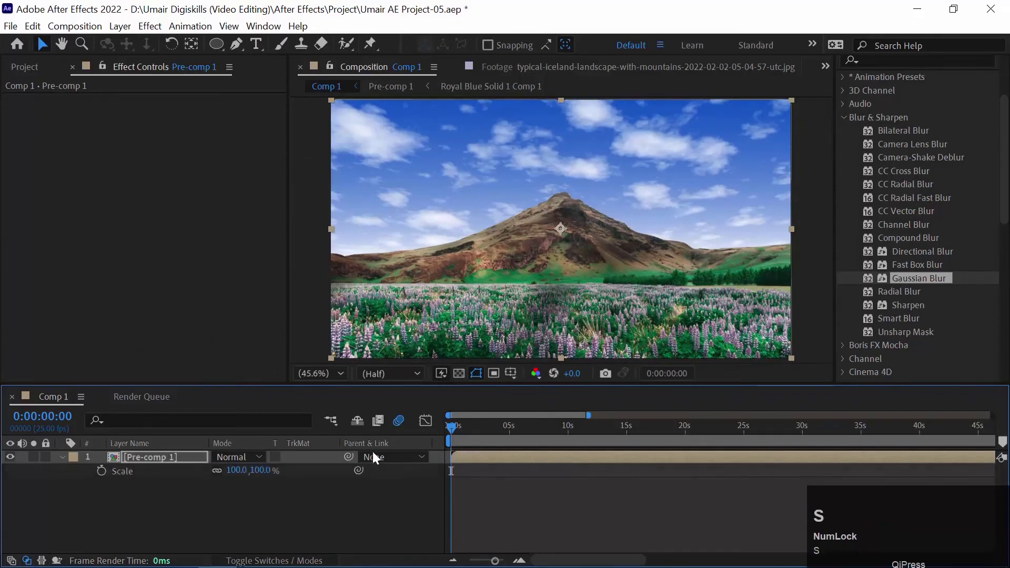
pyautogui.click(101, 471)
pyautogui.moveTo(463, 427); pyautogui.dragTo(569, 435)
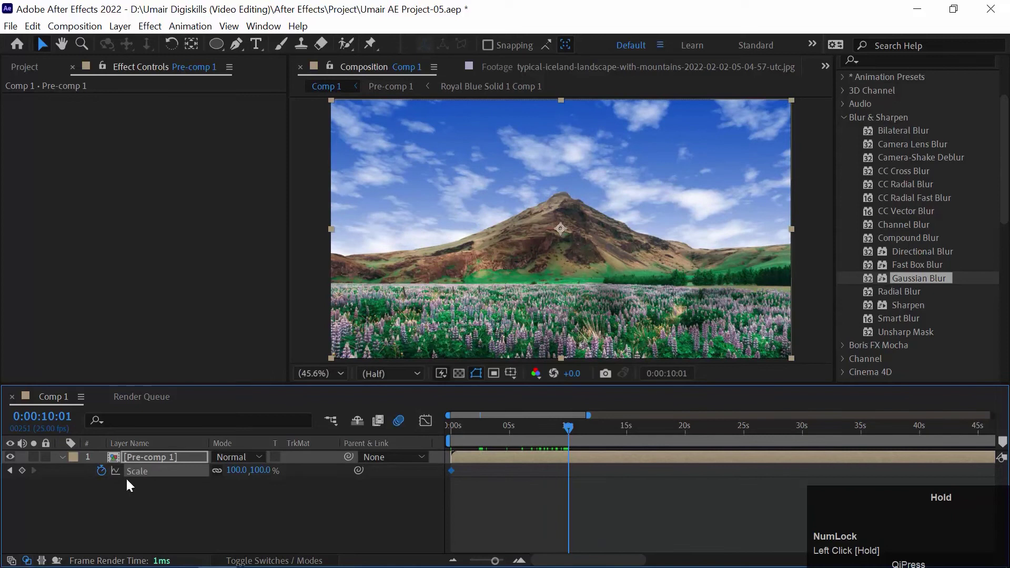
pyautogui.click(238, 471)
pyautogui.write('108')
pyautogui.press('Return')
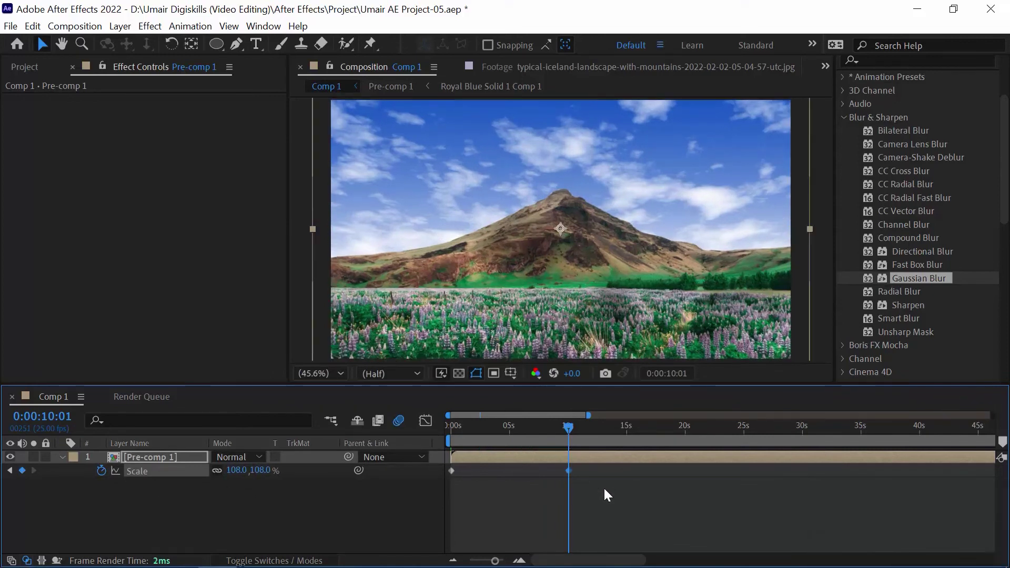
# Set the scale keyframe at 0:00:10:01 to 112% and preview the slow zoom from the start
pyautogui.click(237, 470)
pyautogui.write('112')
pyautogui.press('Return')
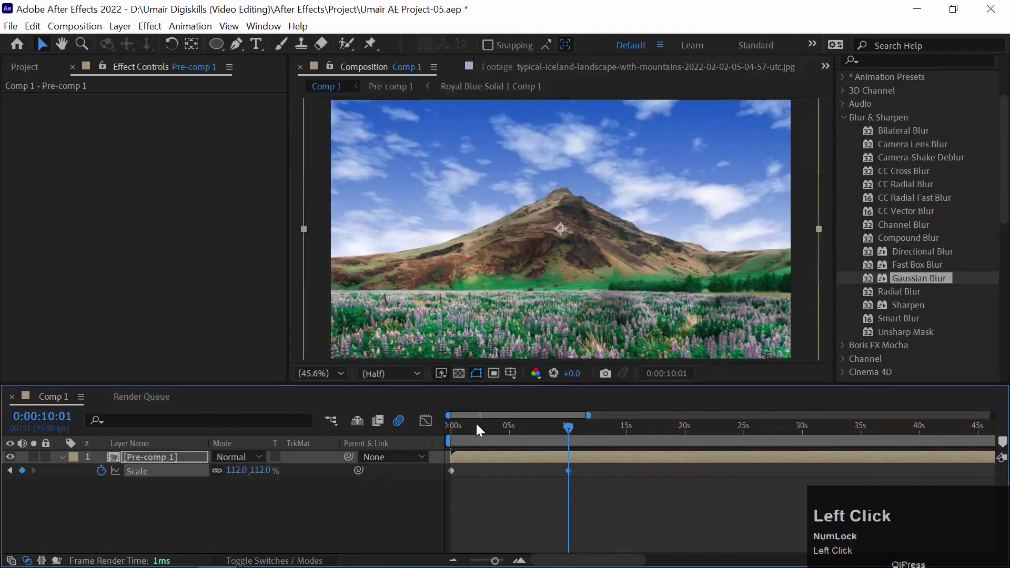
pyautogui.moveTo(479, 431); pyautogui.dragTo(452, 430)
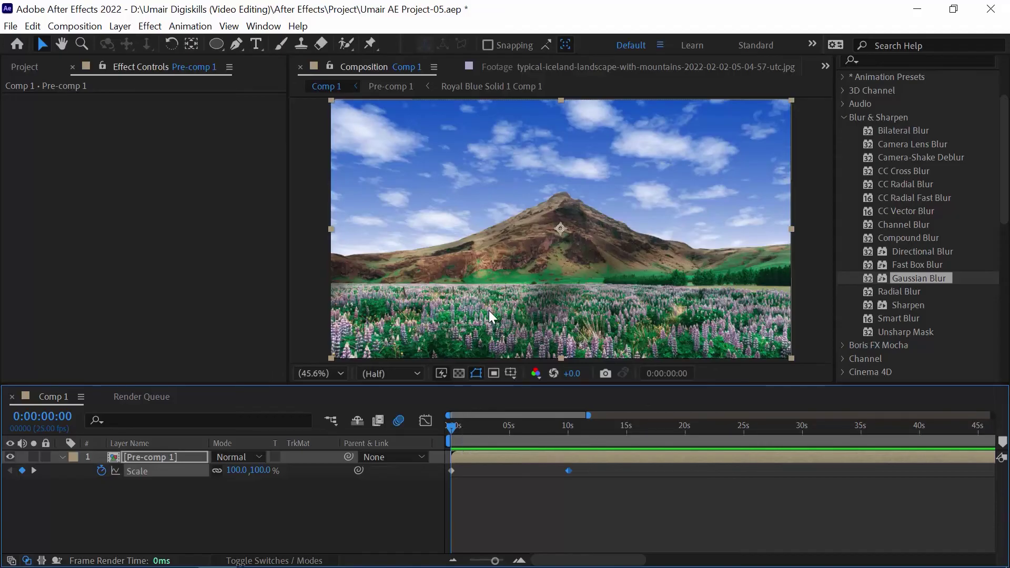
pyautogui.press('space')
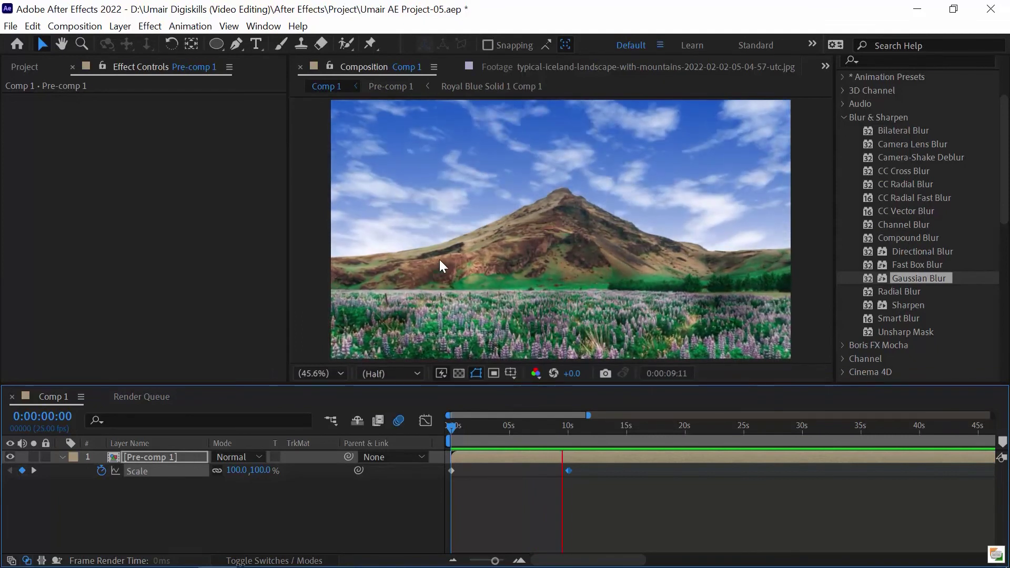
pyautogui.press('space')
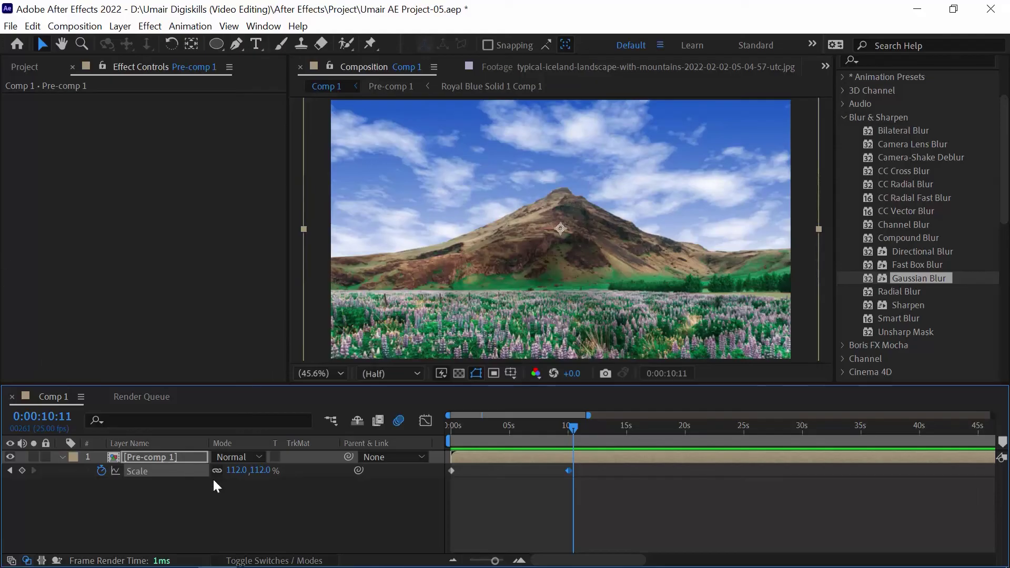
pyautogui.moveTo(484, 430); pyautogui.dragTo(373, 433)
pyautogui.press('space')
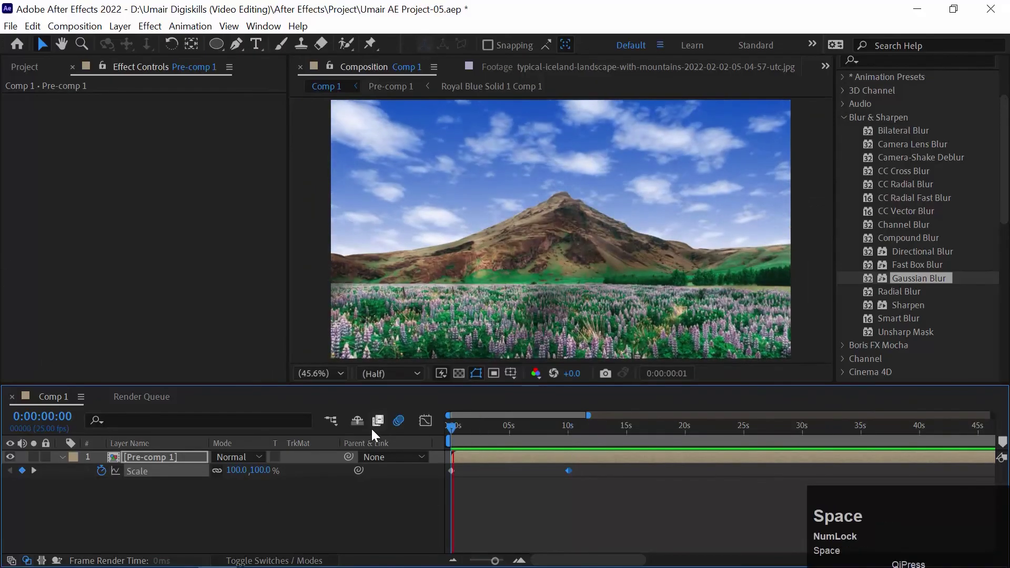